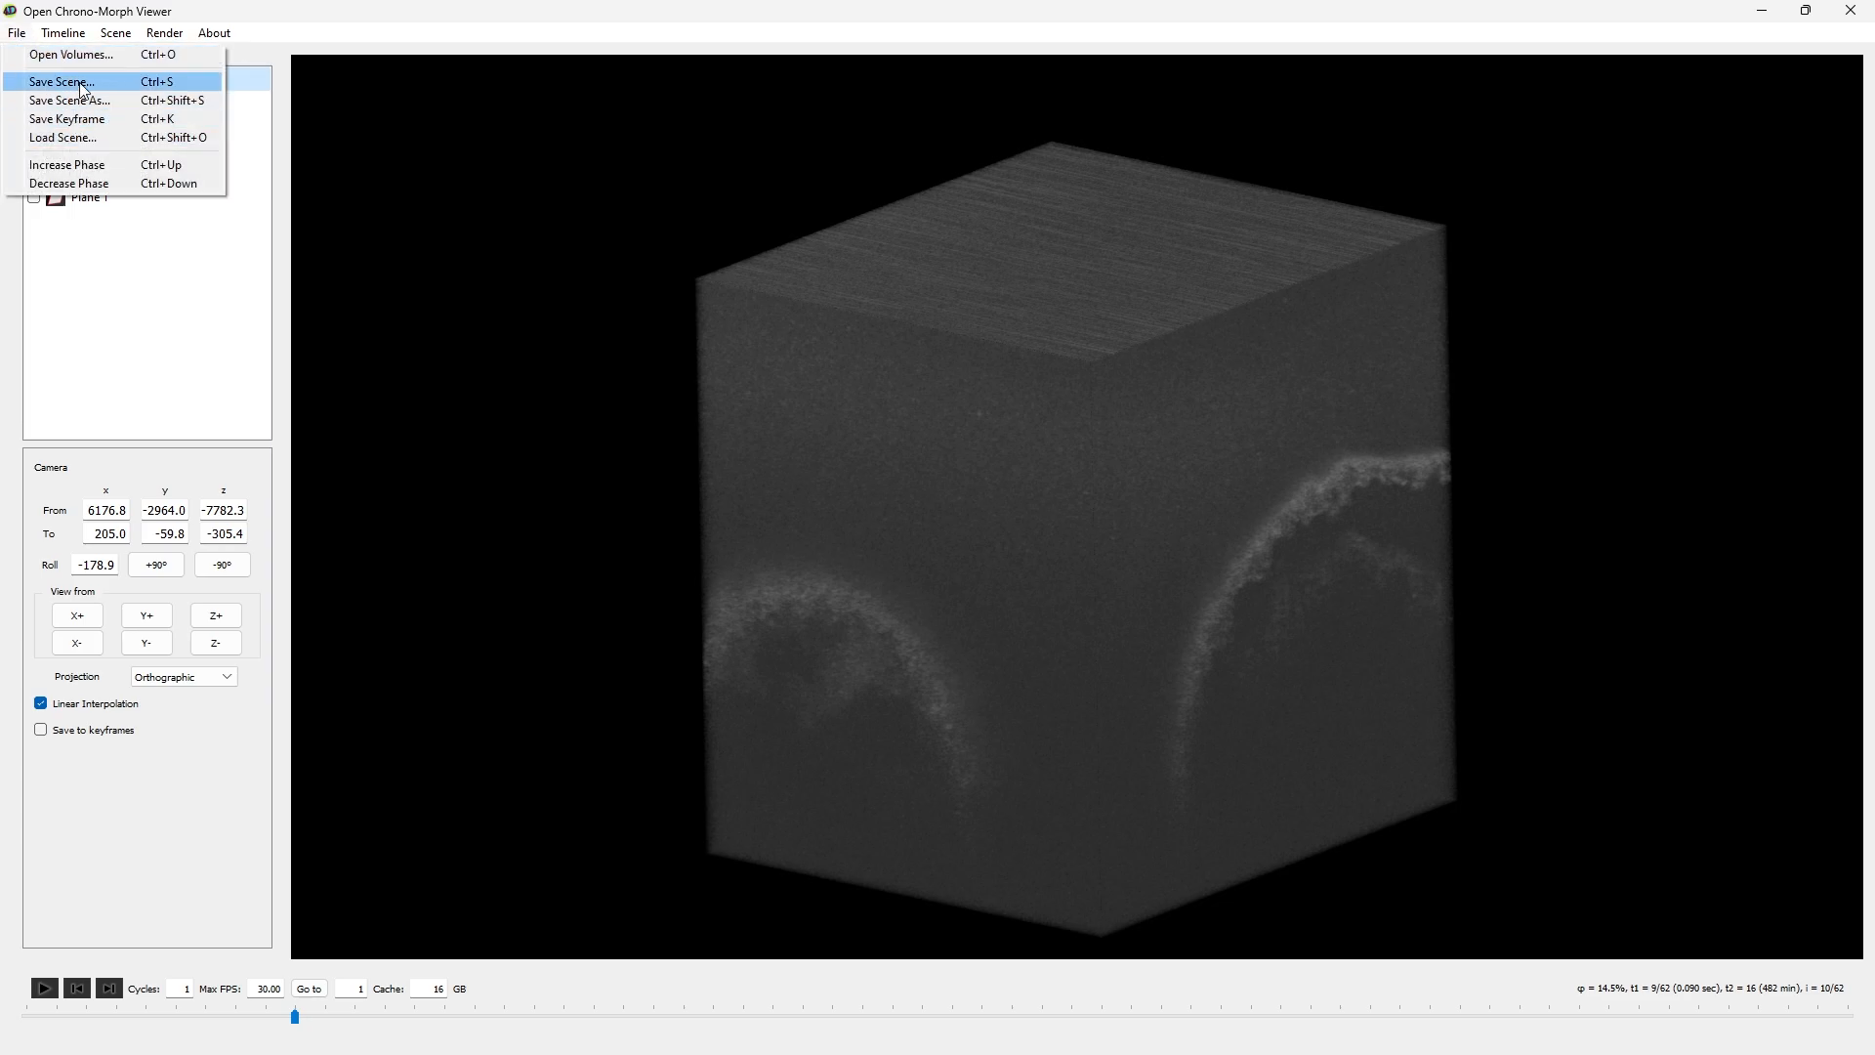
- Load the saved scene file my animation scene.json from the tutorial example folder
click(84, 139)
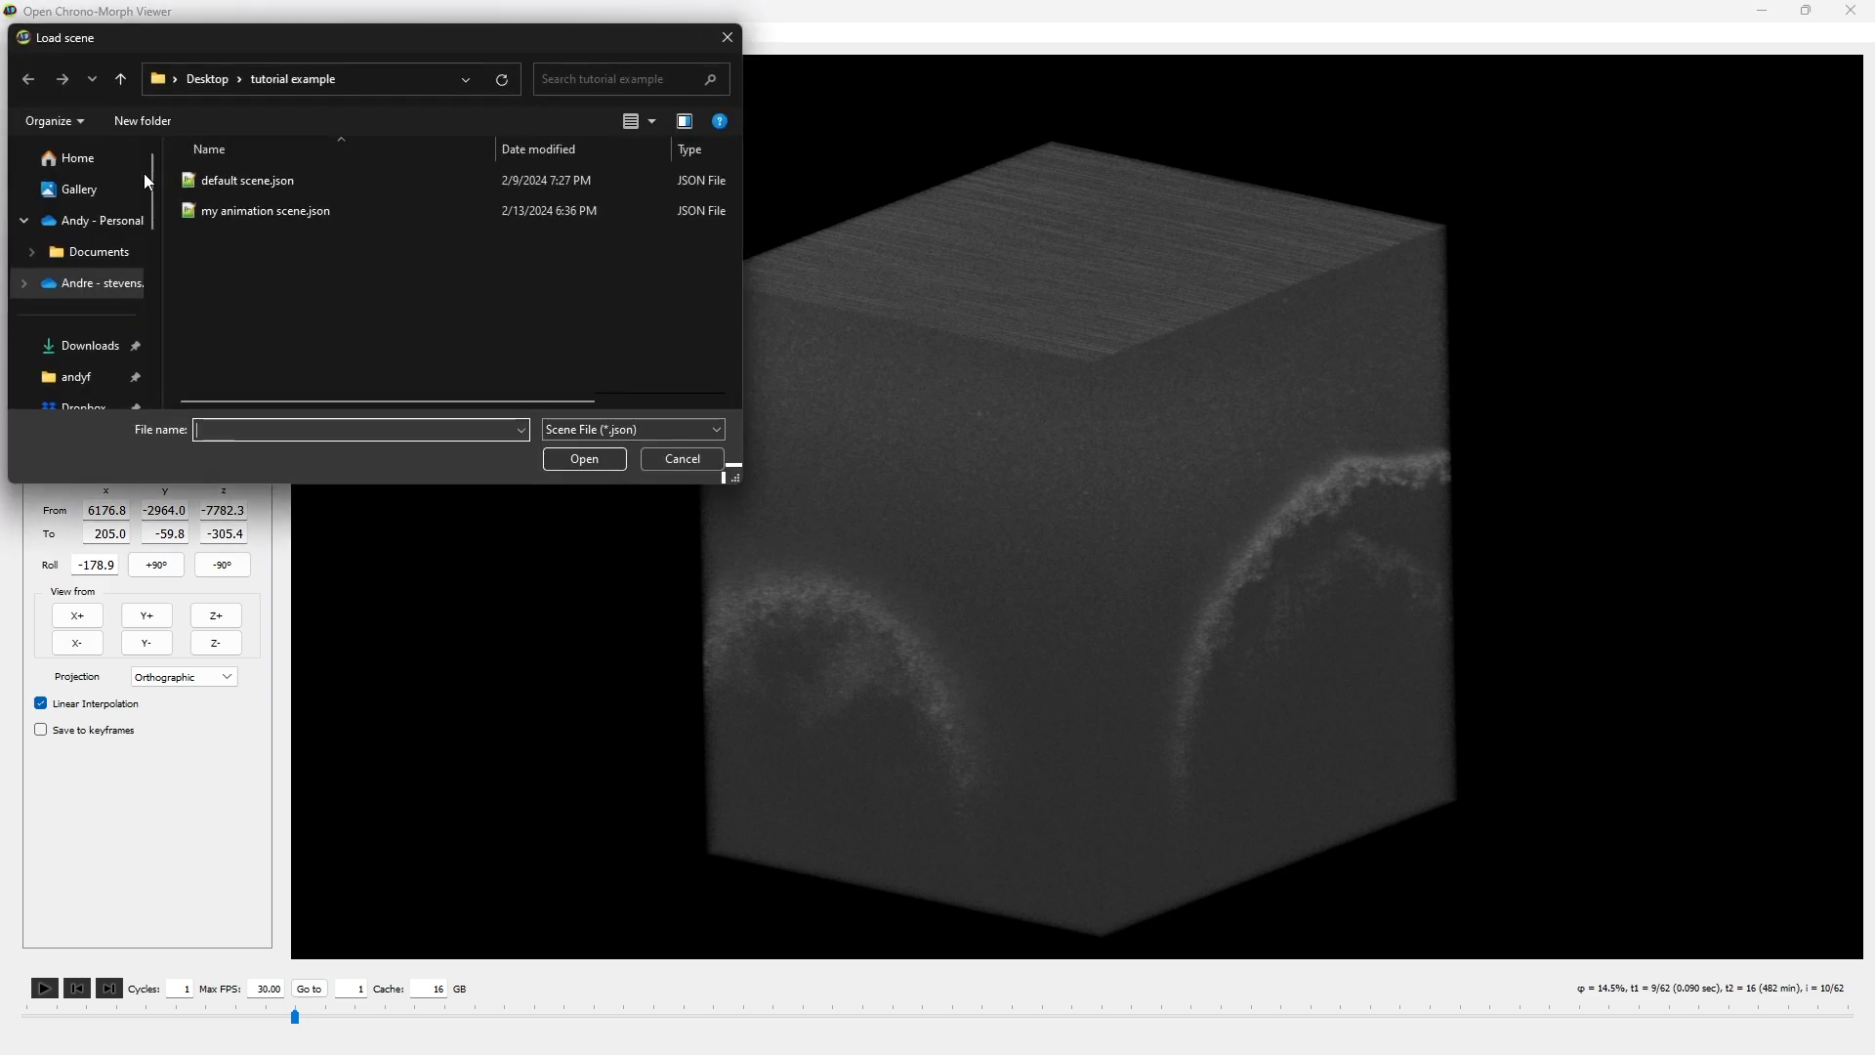
click(275, 209)
click(621, 458)
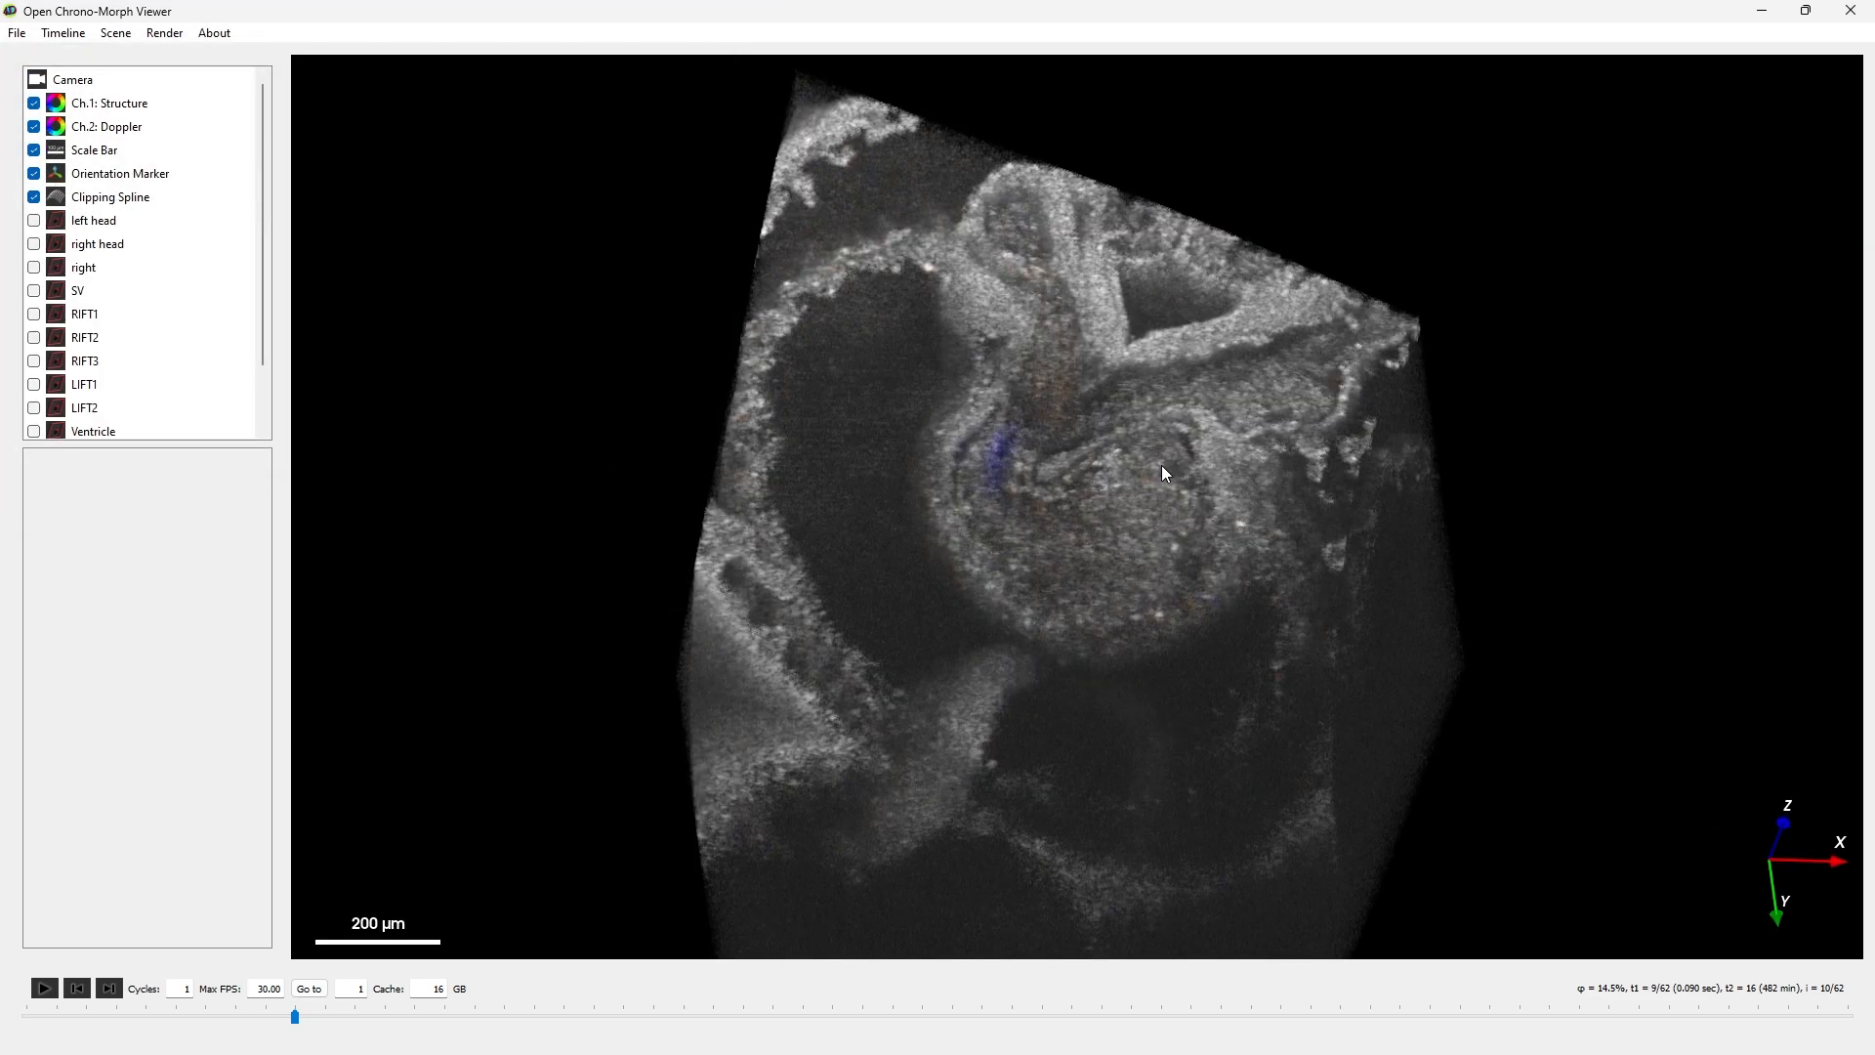
- Play the volume's time sequence and examine the clipped heart structure, Doppler flow and the scene's object list
mouse_move(1204, 485)
mouse_down()
mouse_move(1356, 545)
mouse_move(1293, 480)
mouse_move(1157, 496)
mouse_up()
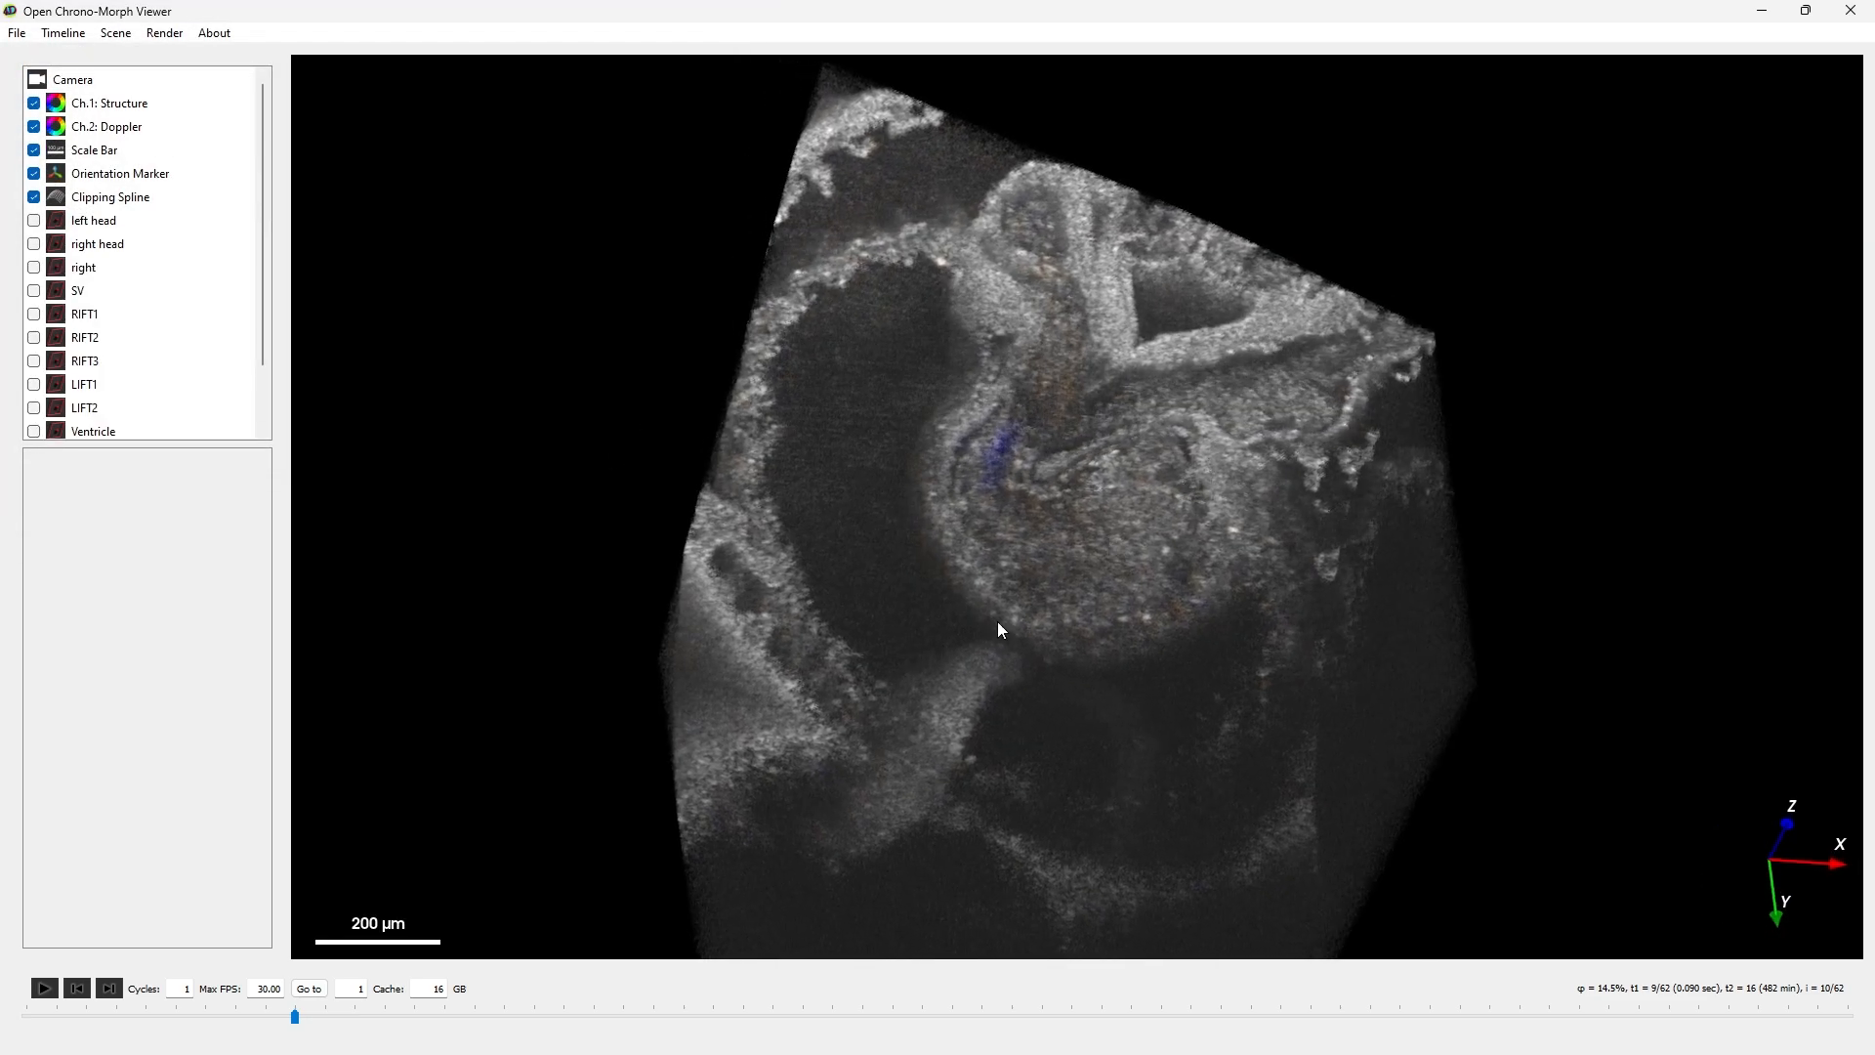
click(57, 992)
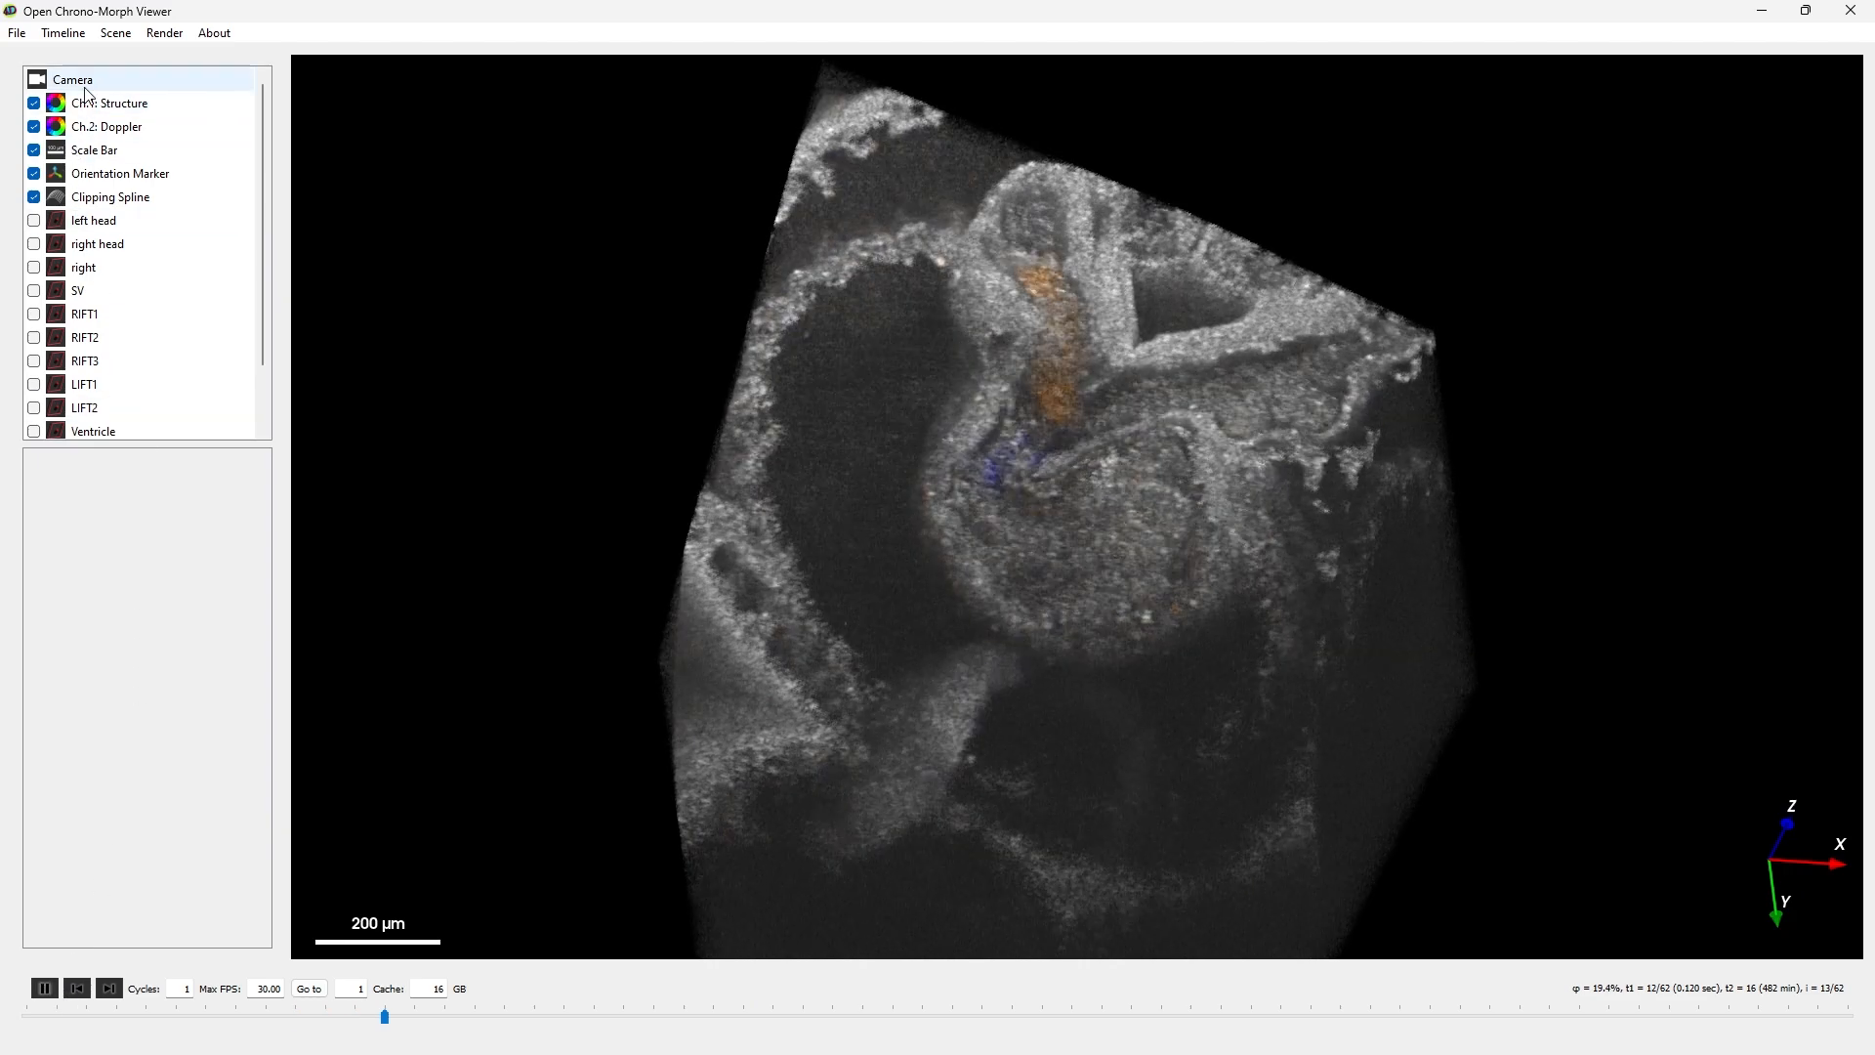
scroll(147, 415, down, 1)
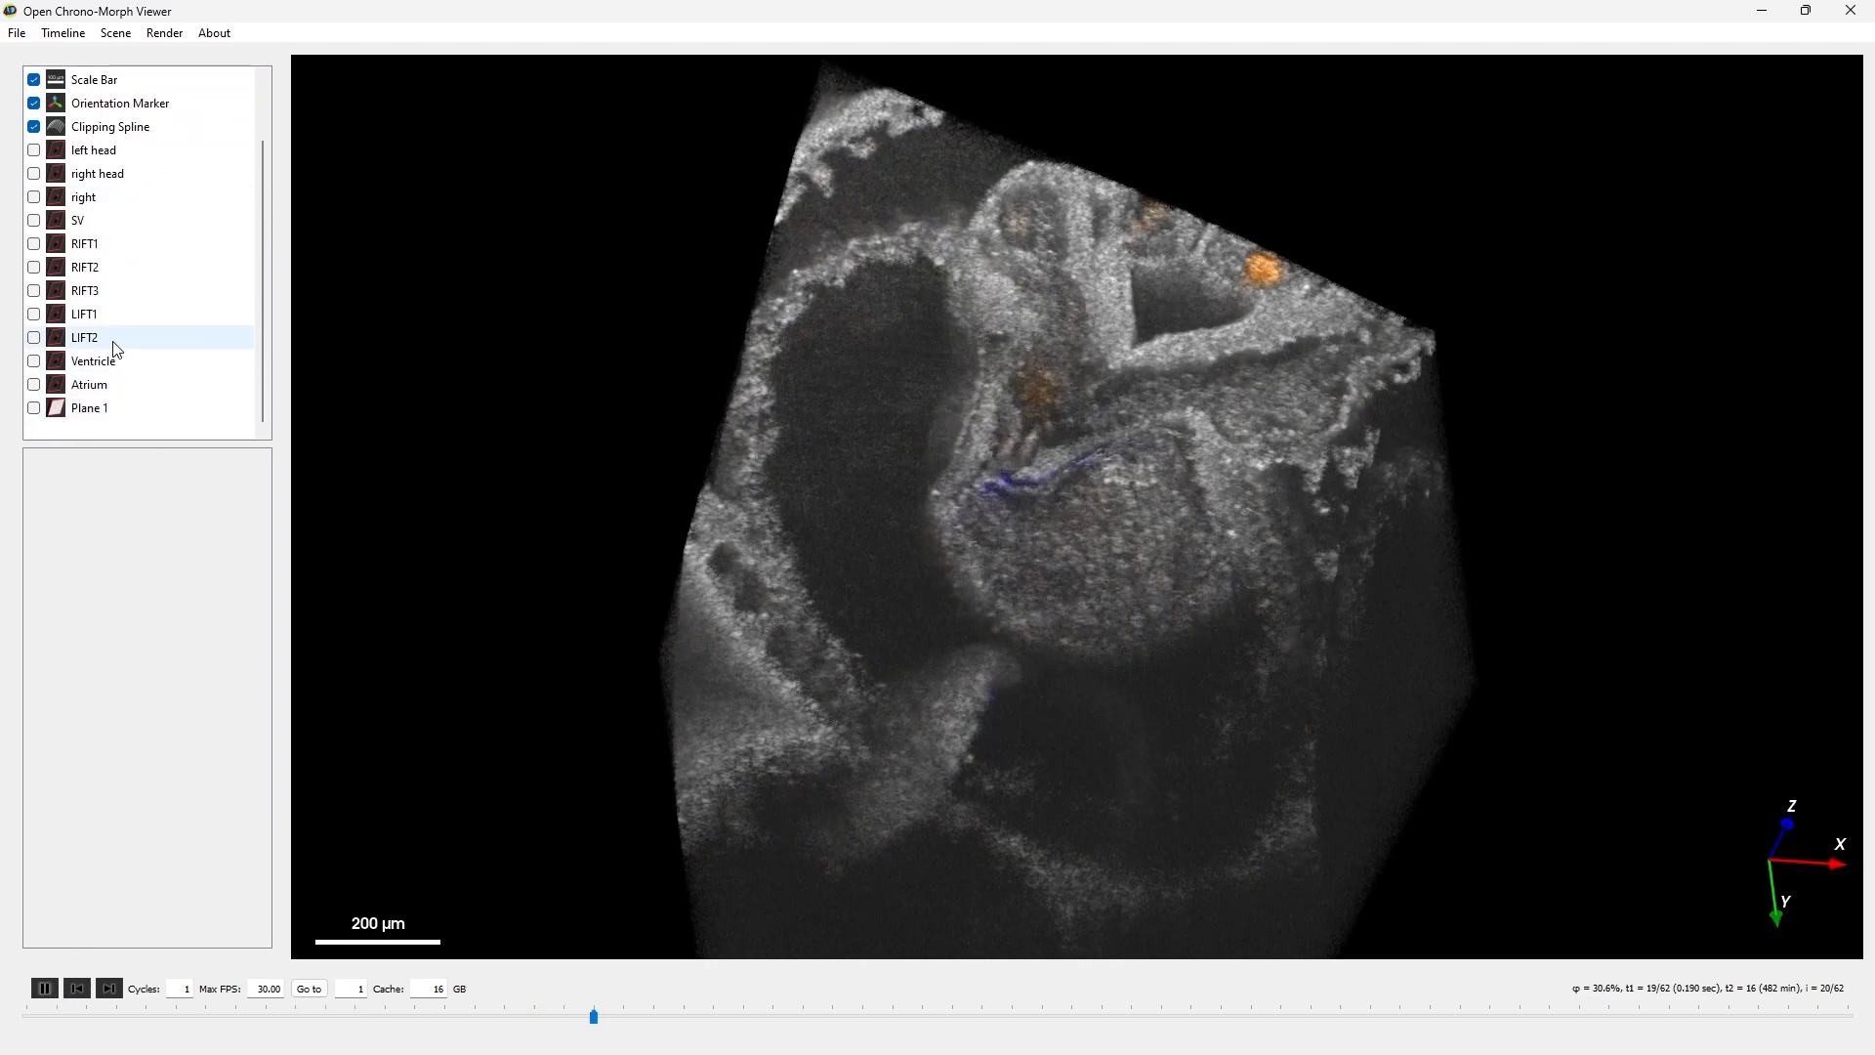
scroll(136, 293, up, 1)
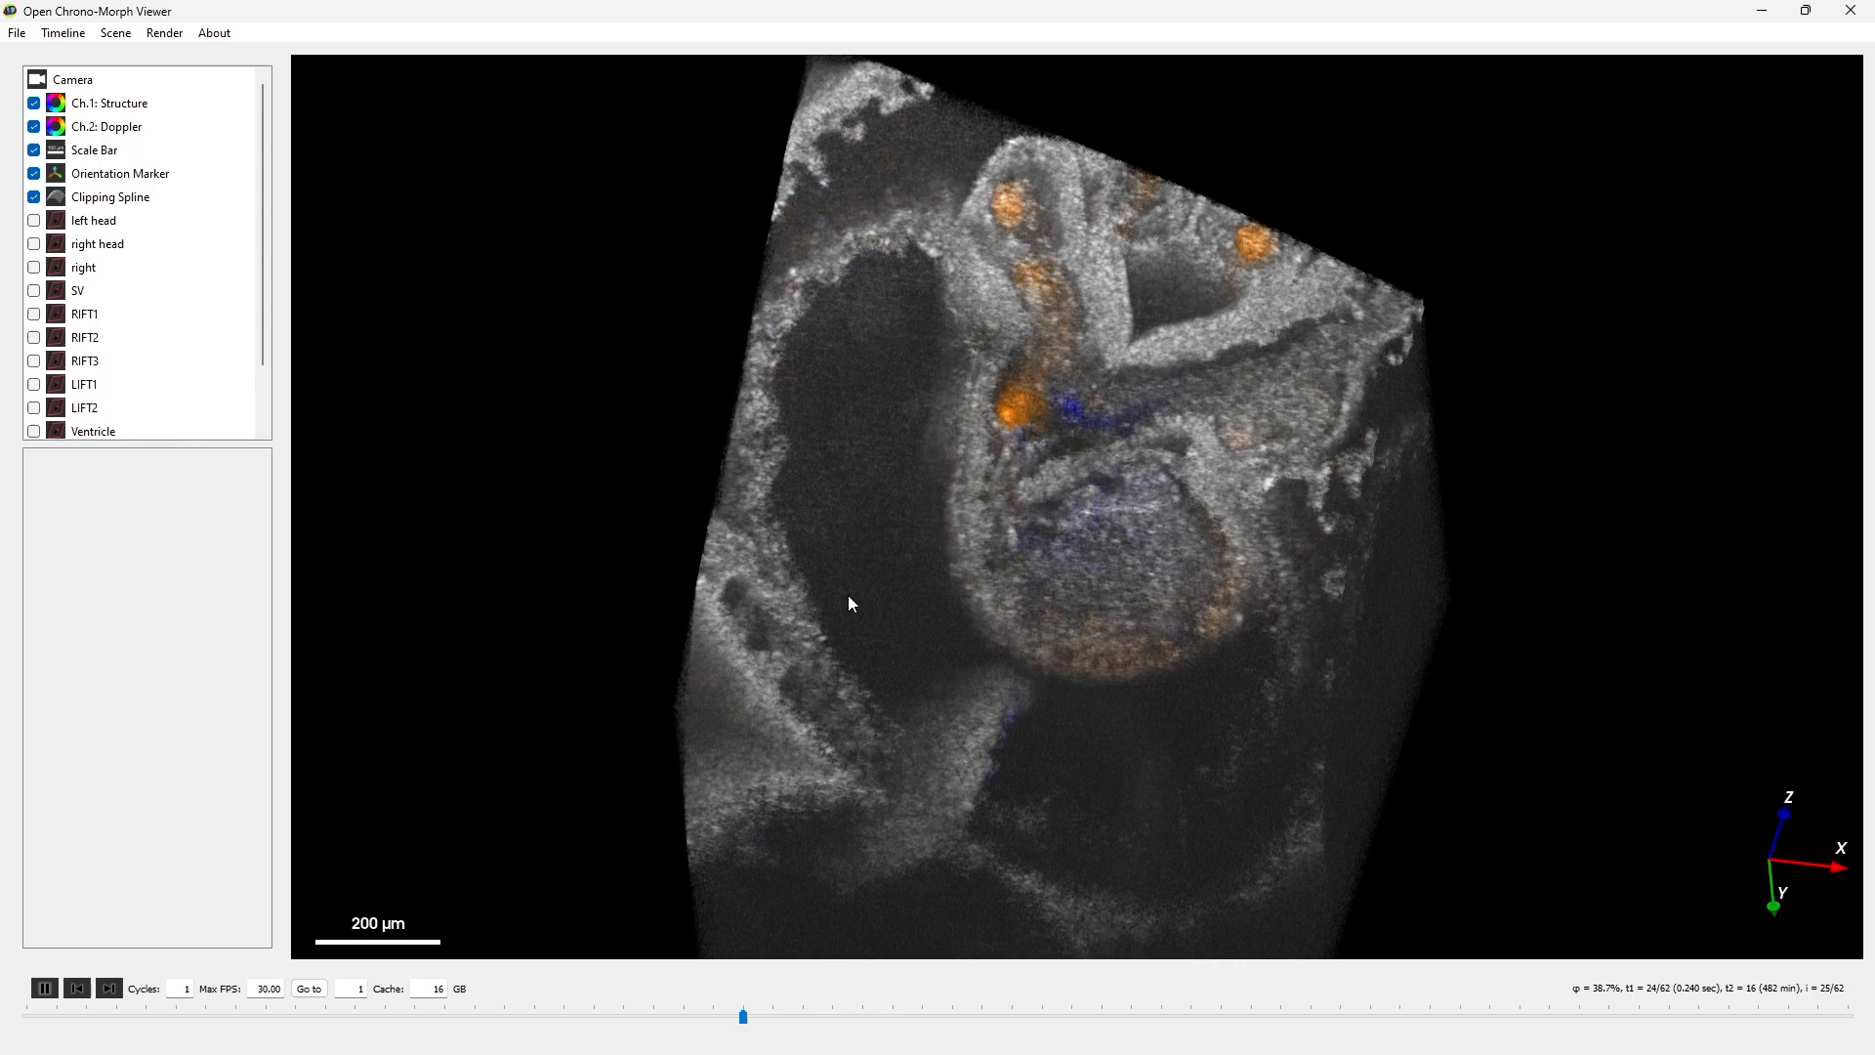
scroll(953, 573, up, 2)
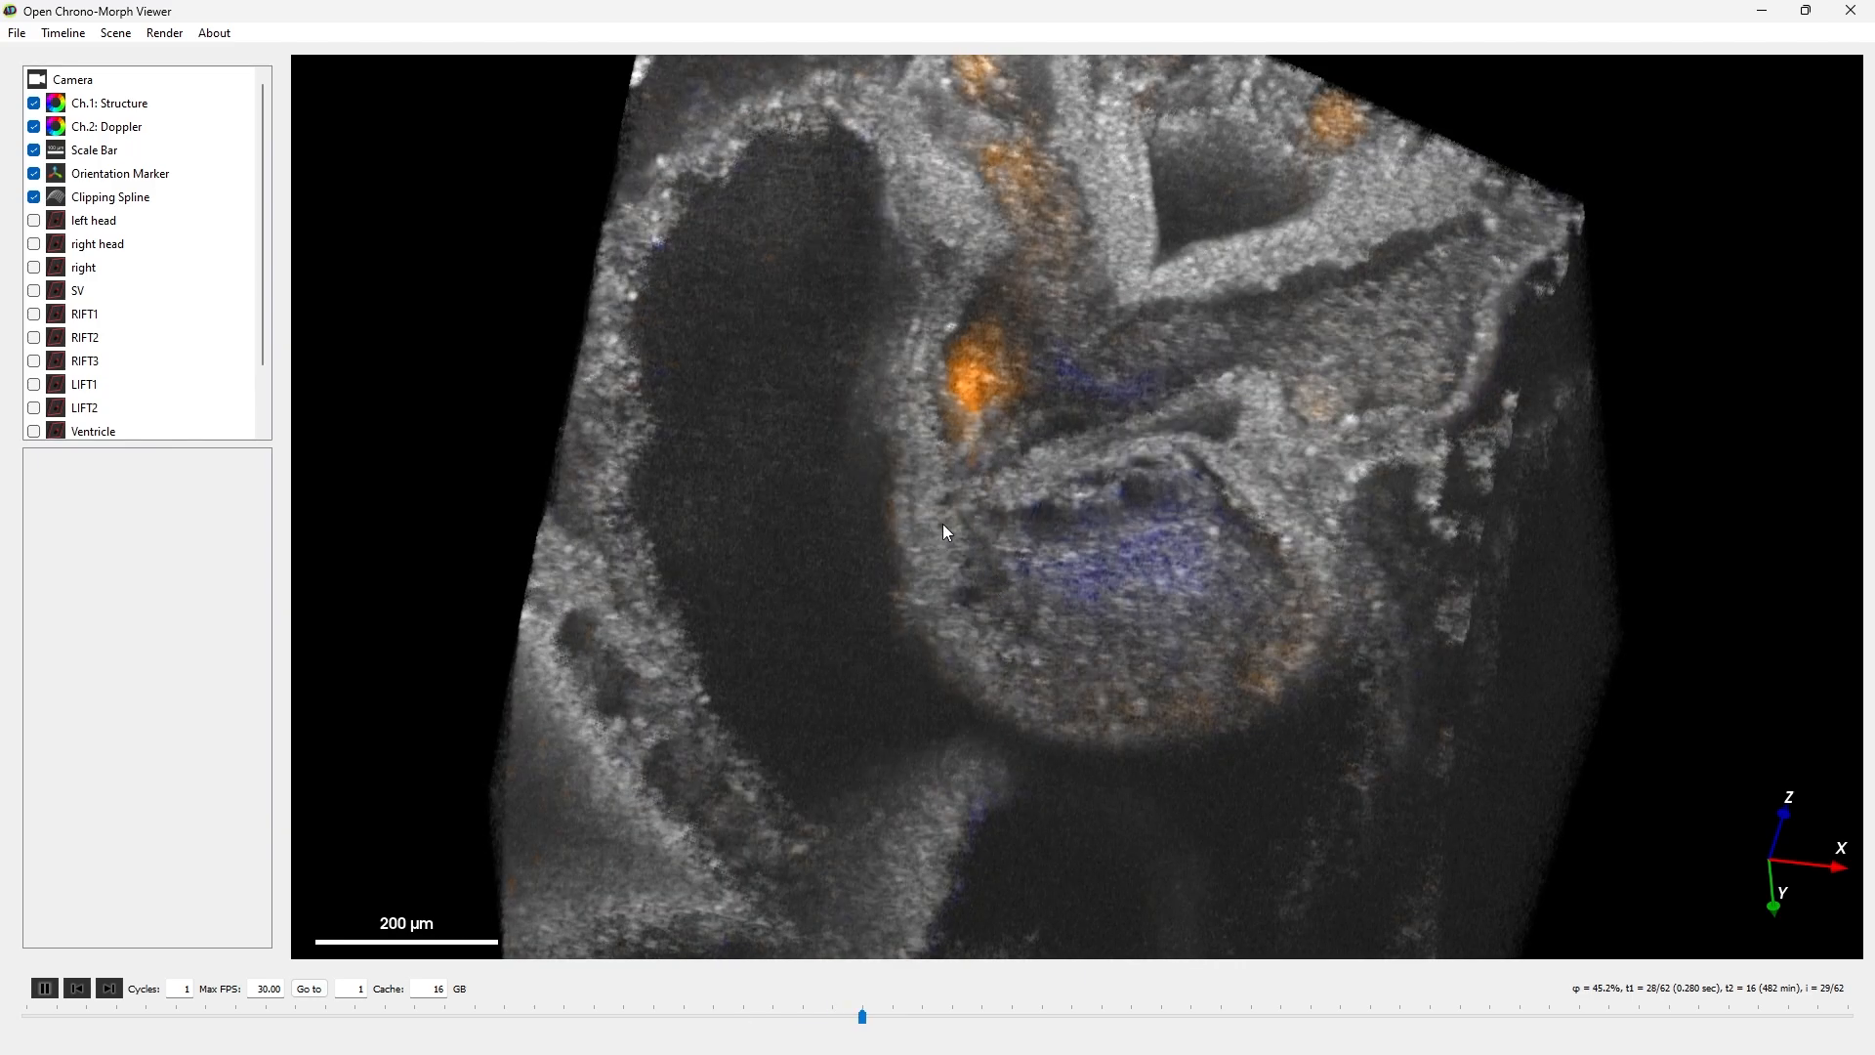
scroll(945, 473, down, 2)
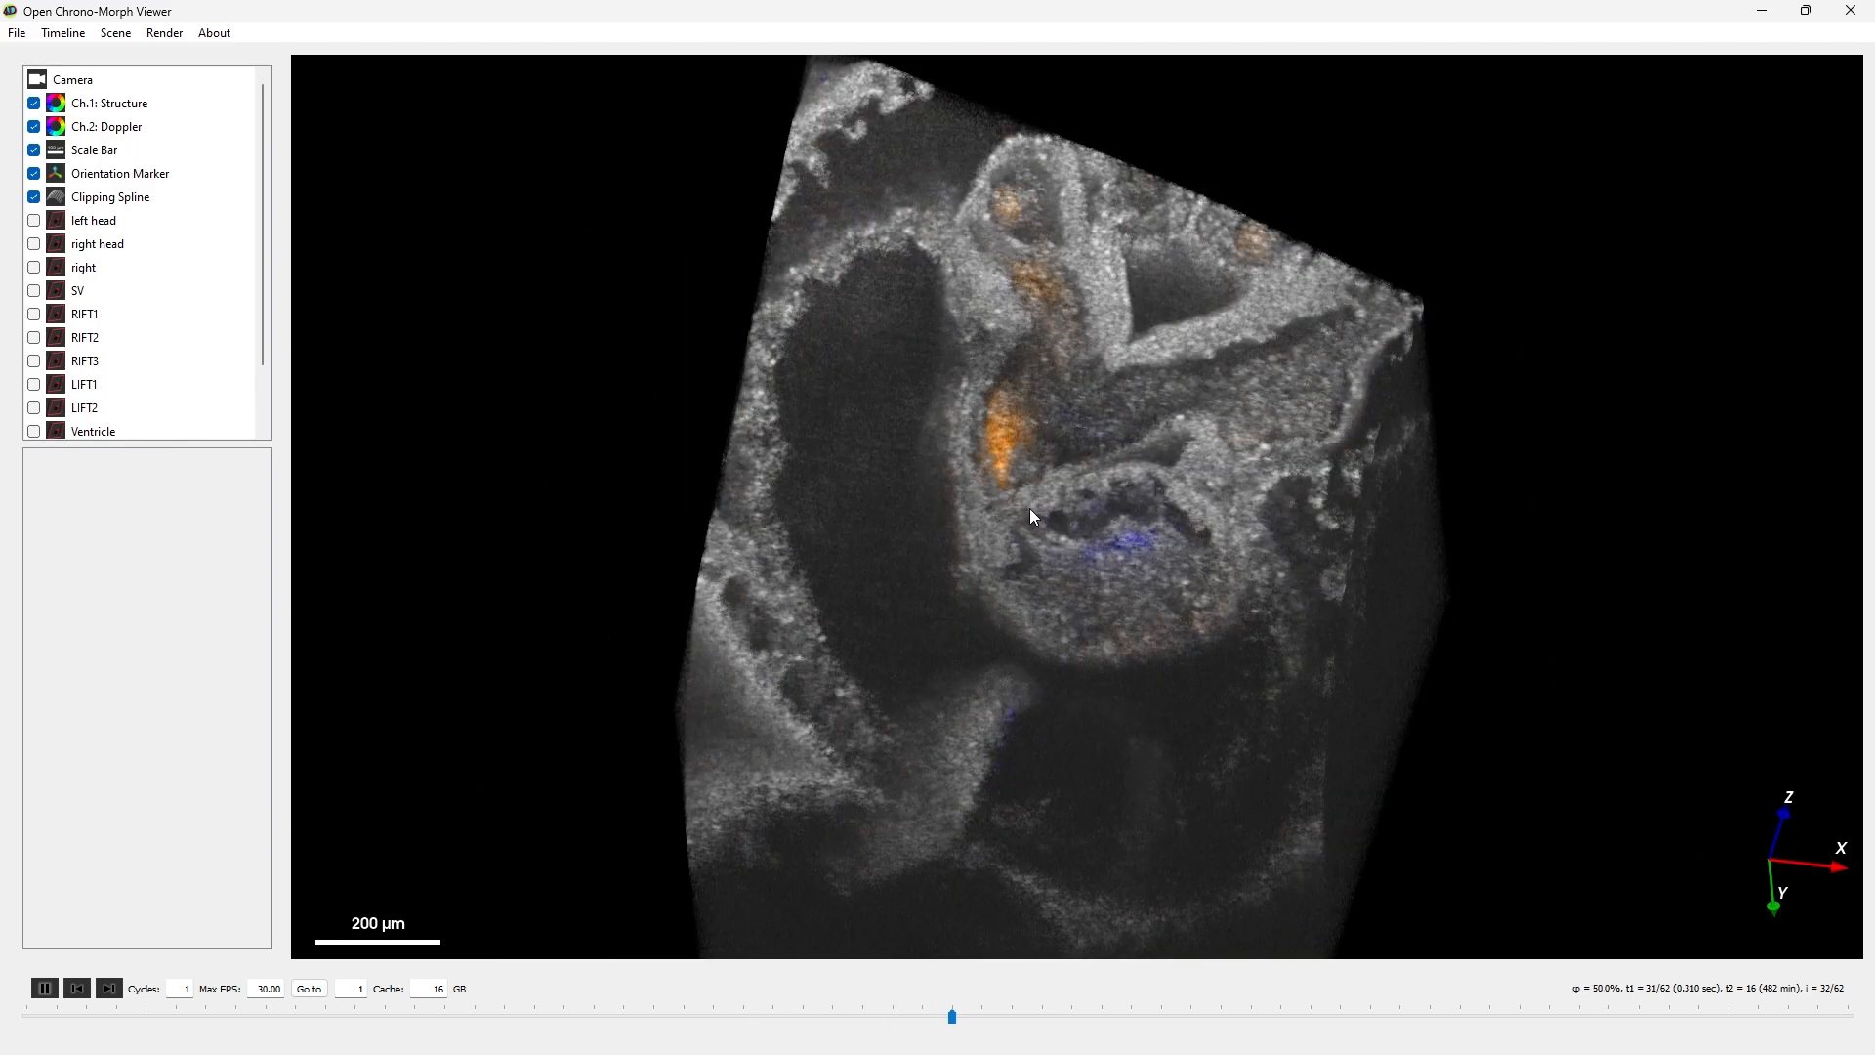
- Move the clipping spline's Atrium point to origin 145.5, -102.9, -380.3 and deselect it
scroll(132, 384, down, 1)
click(130, 383)
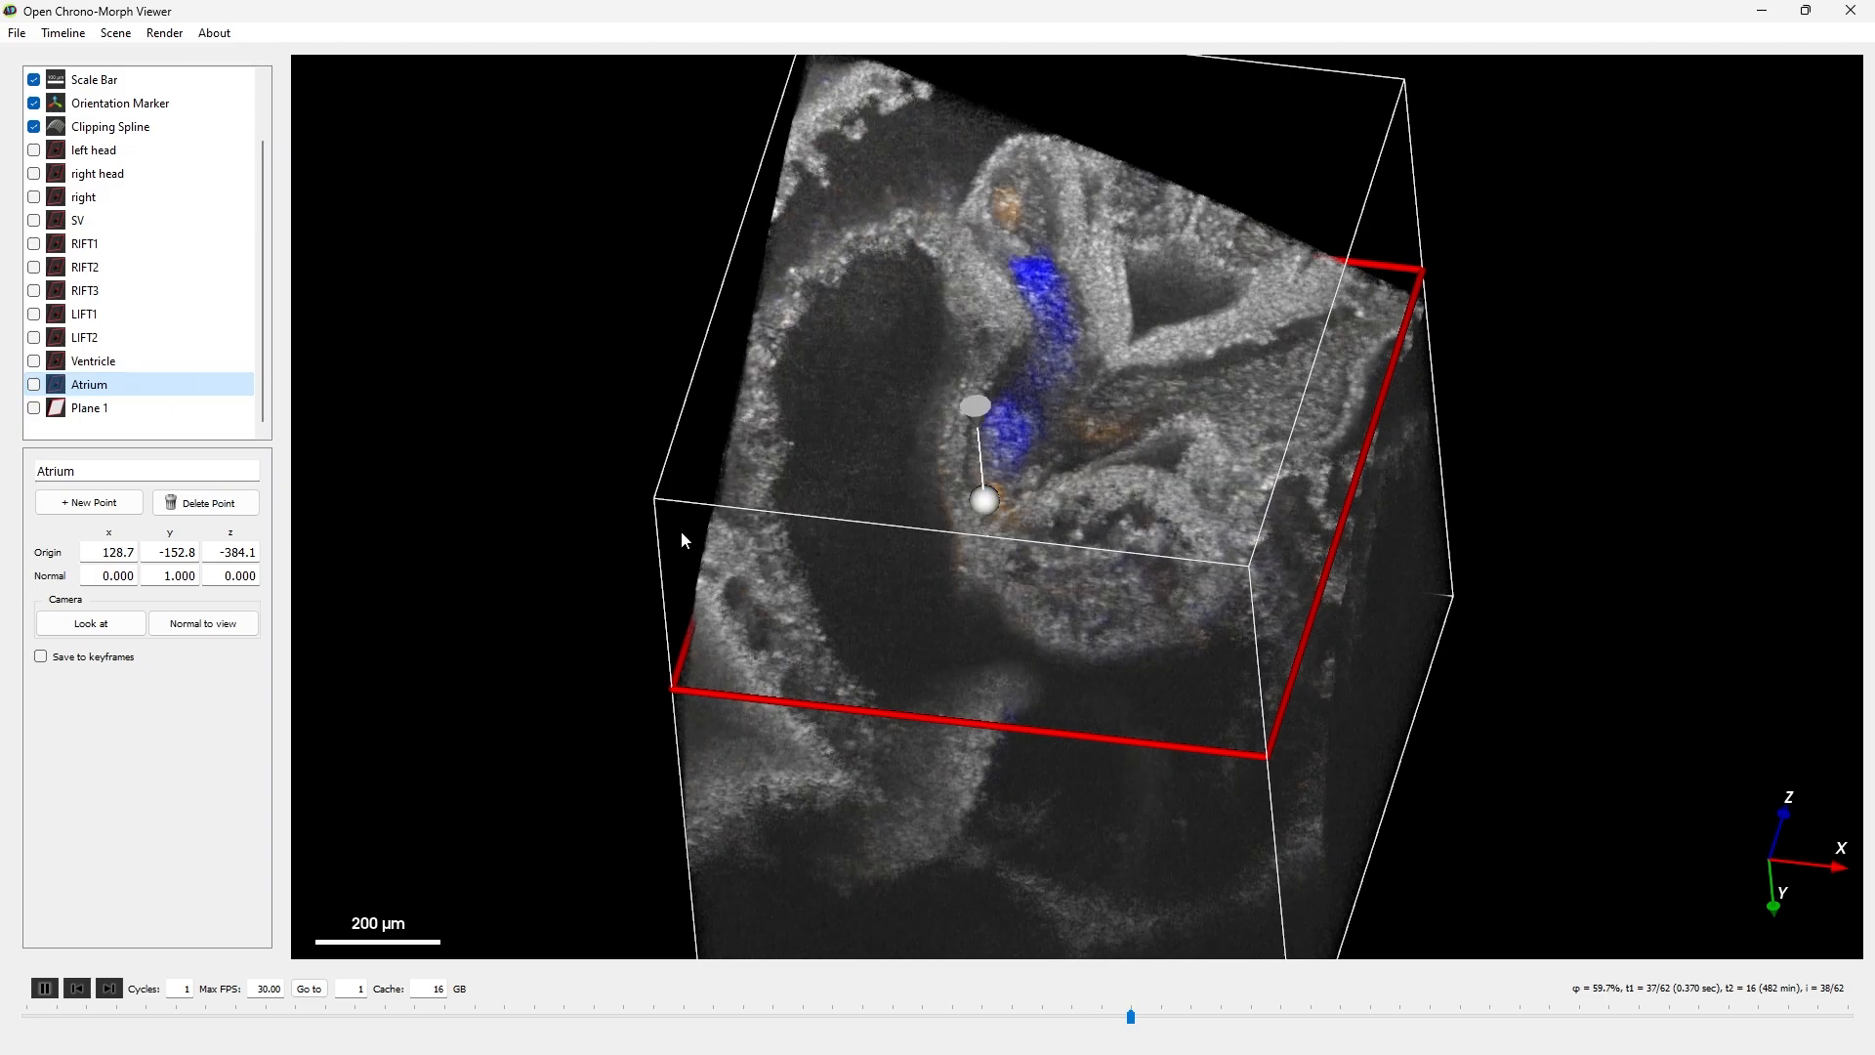
drag(893, 658, 885, 678)
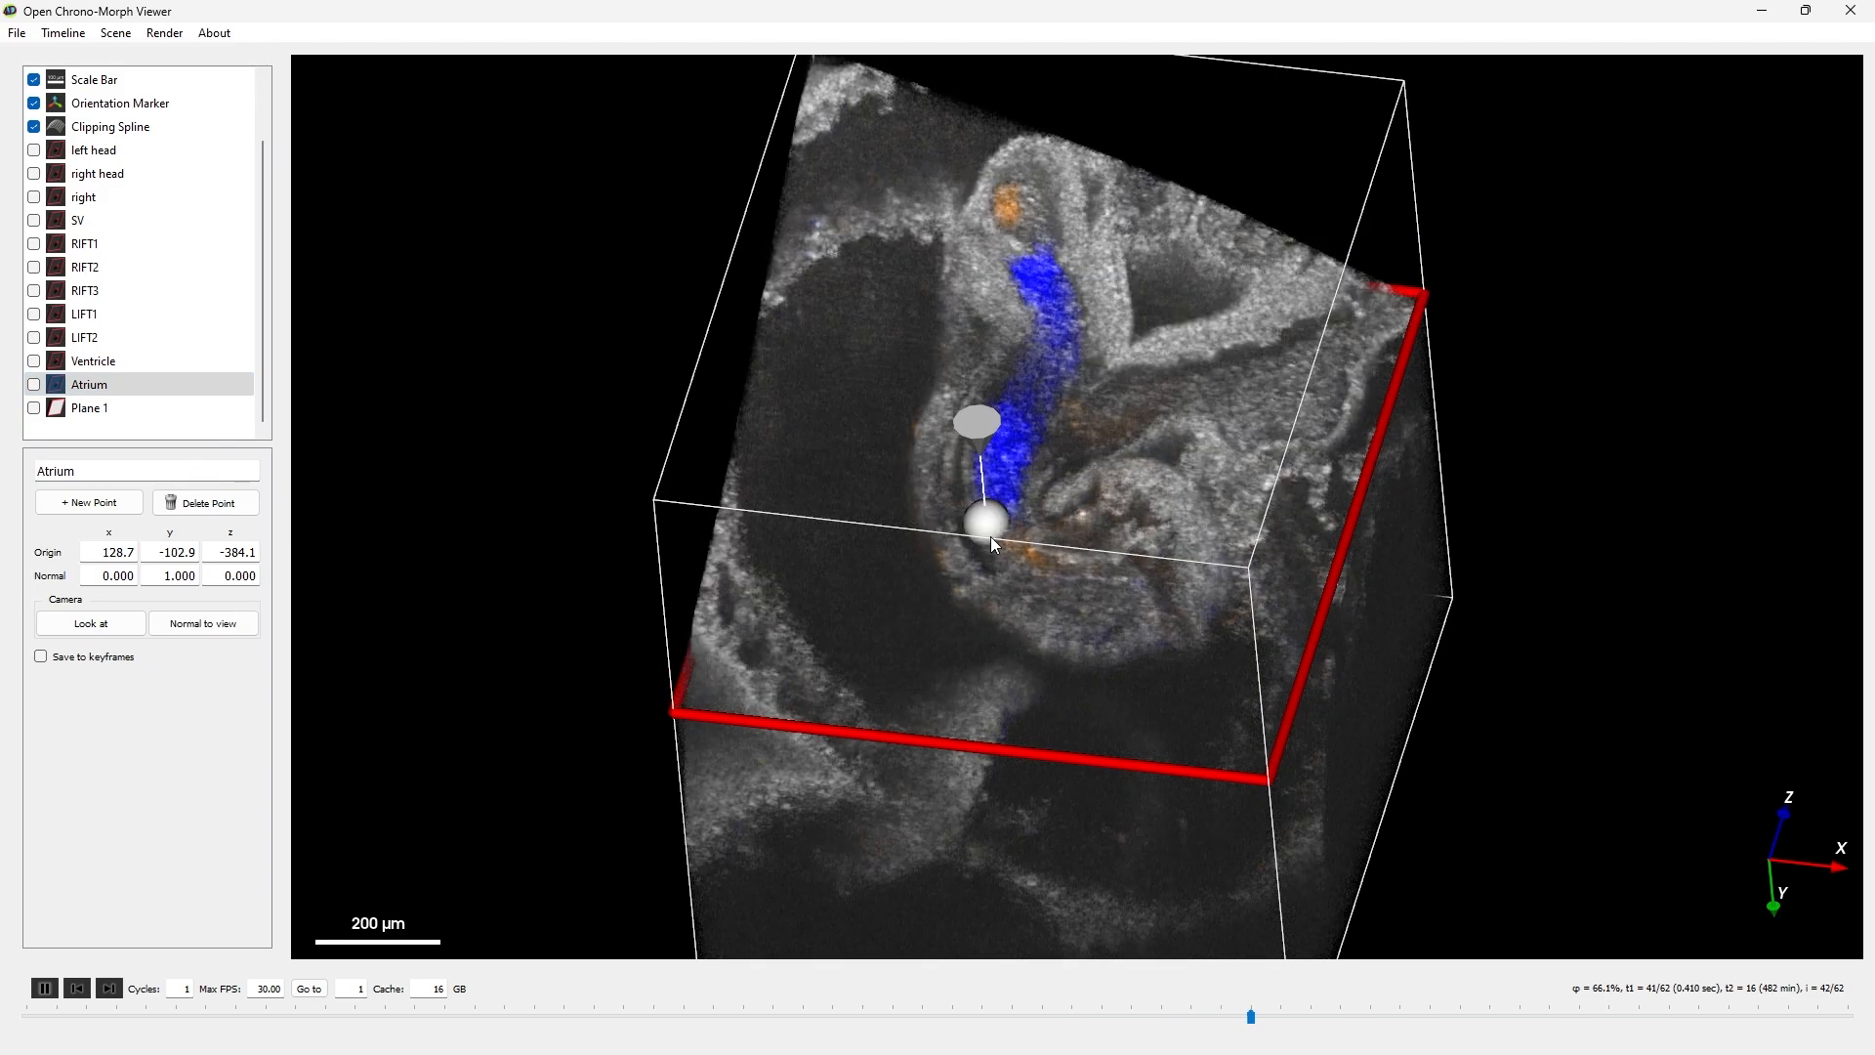
drag(989, 527, 1001, 529)
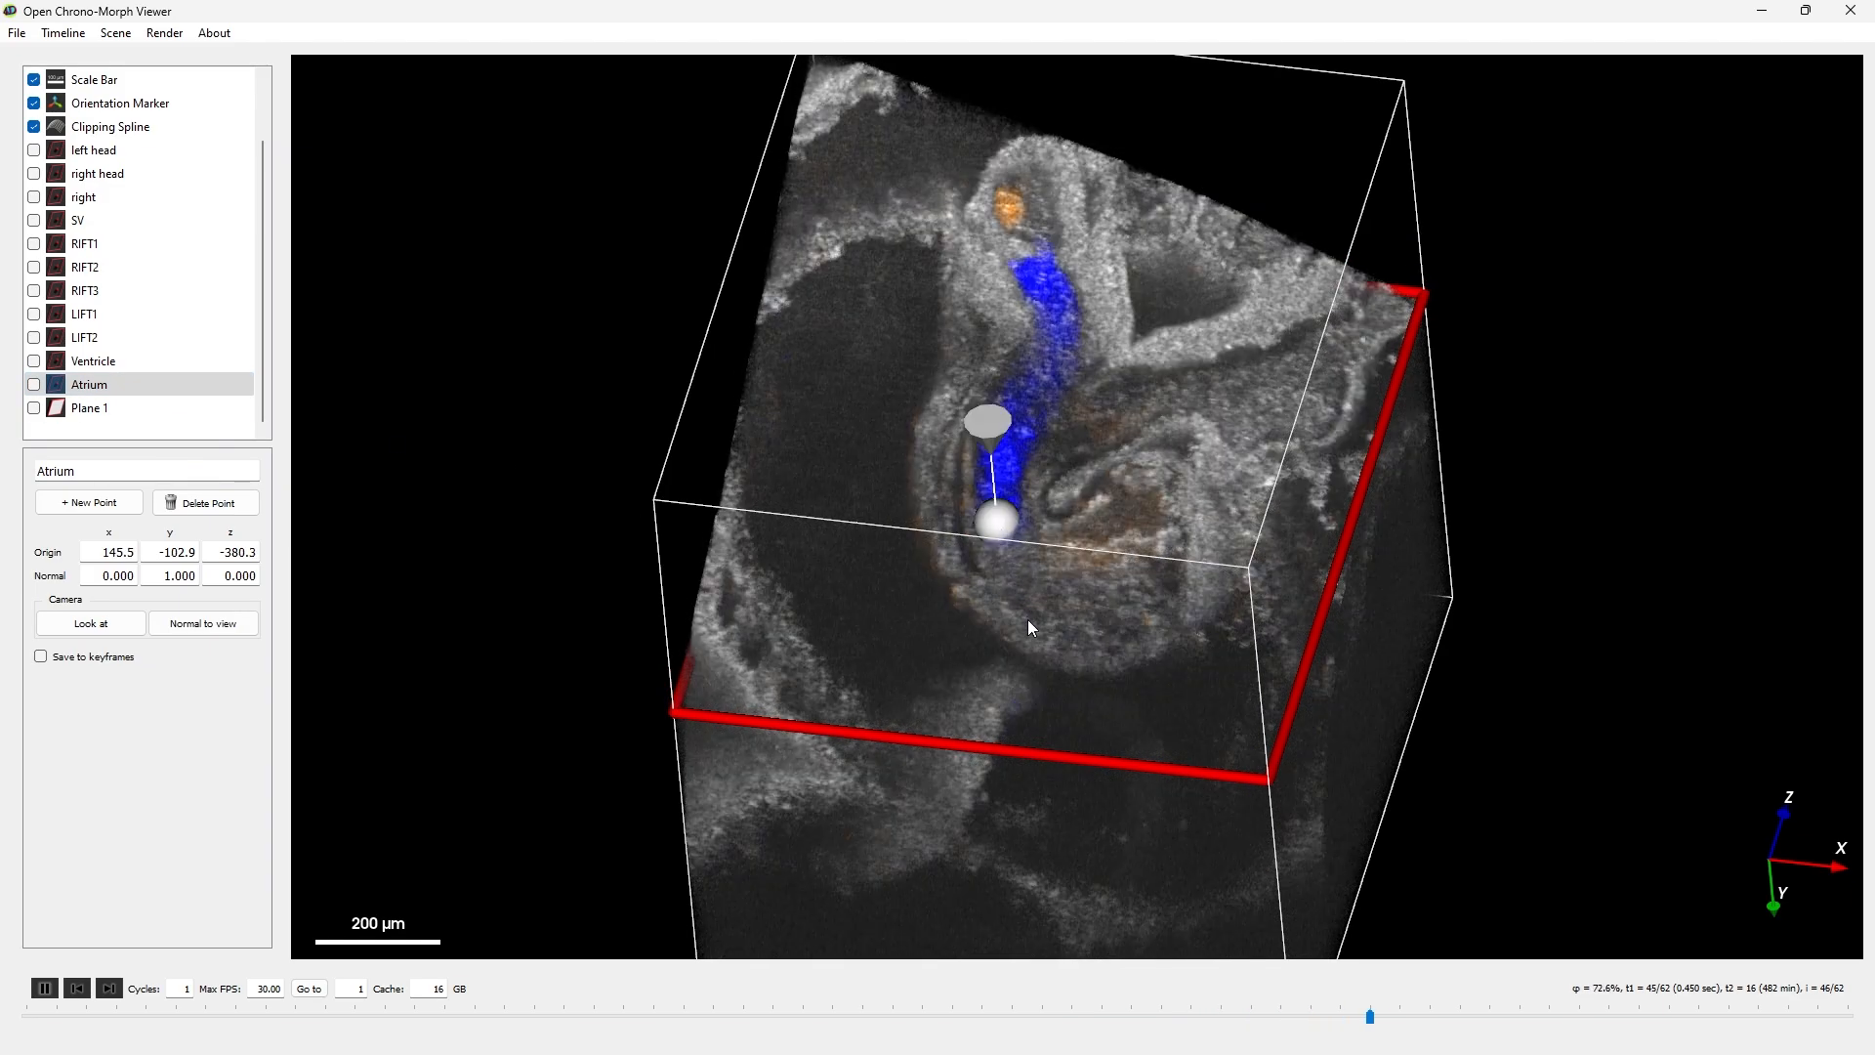
click(1027, 623)
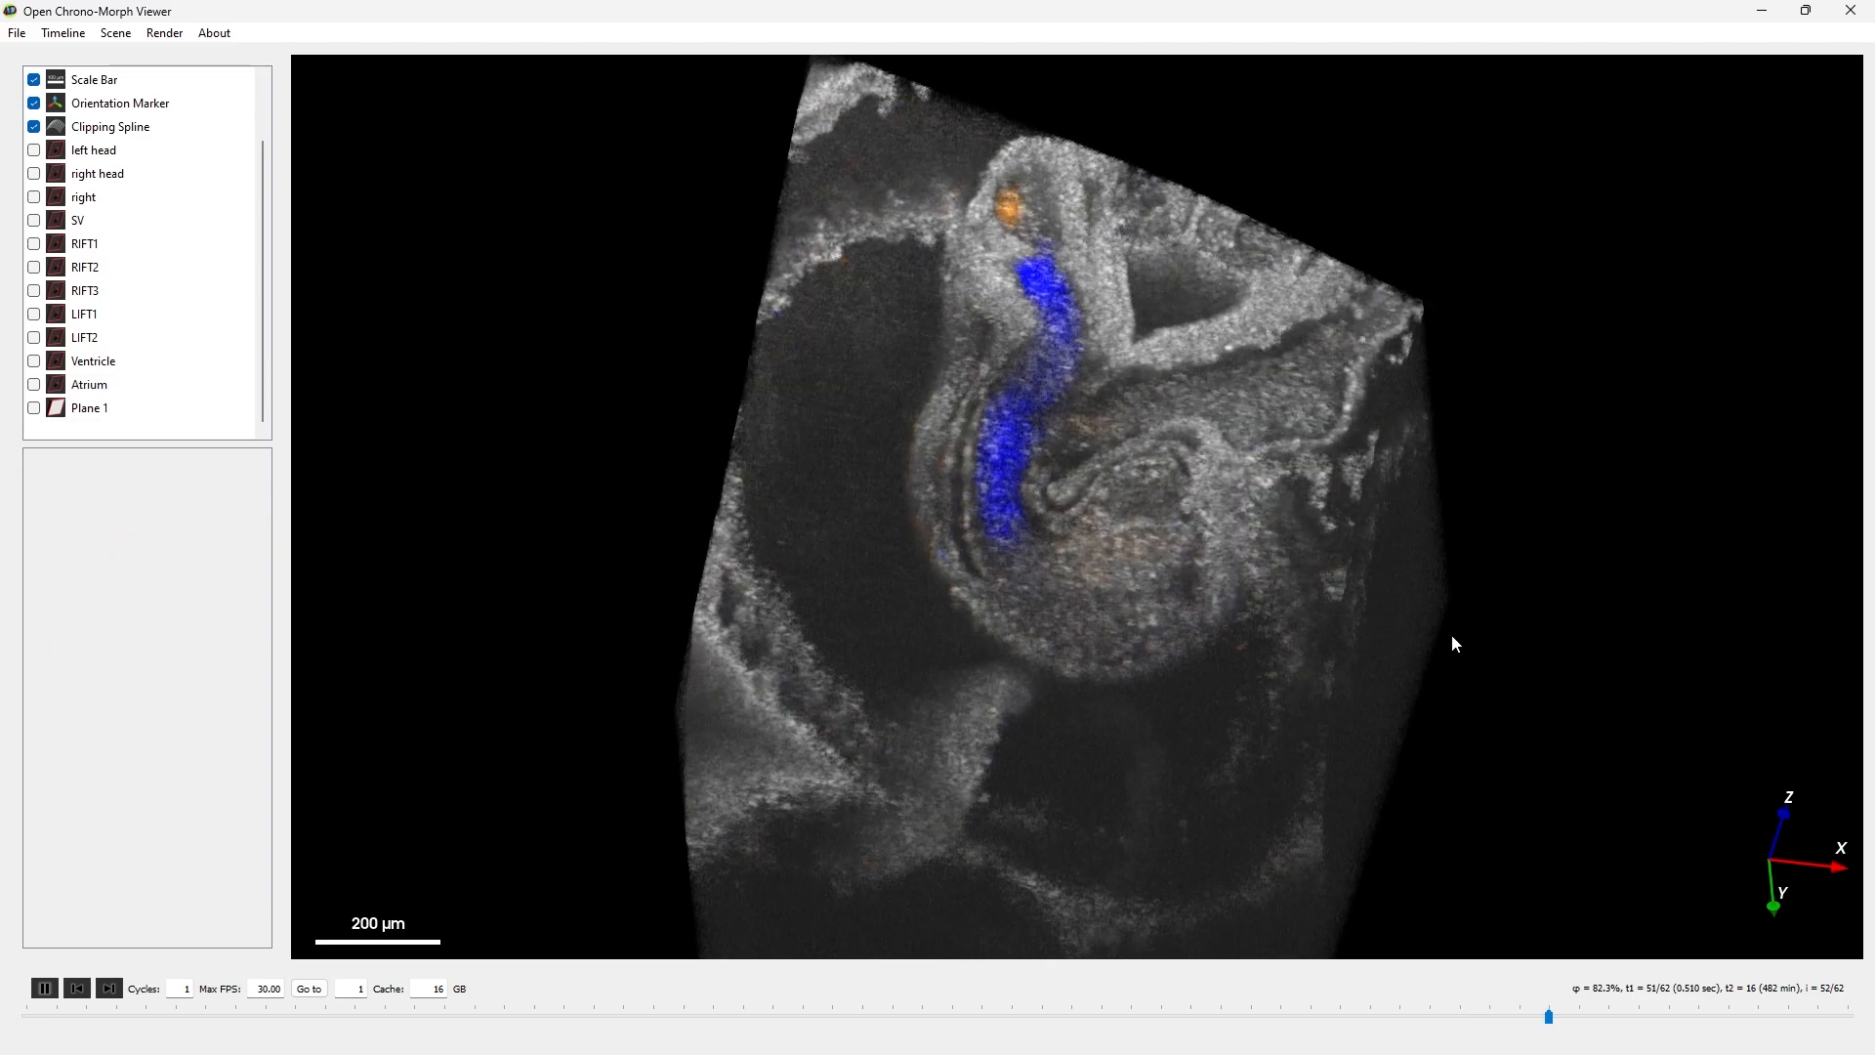
- Pause the playback and save the scene under the new name main_scene
drag(1541, 617, 1448, 618)
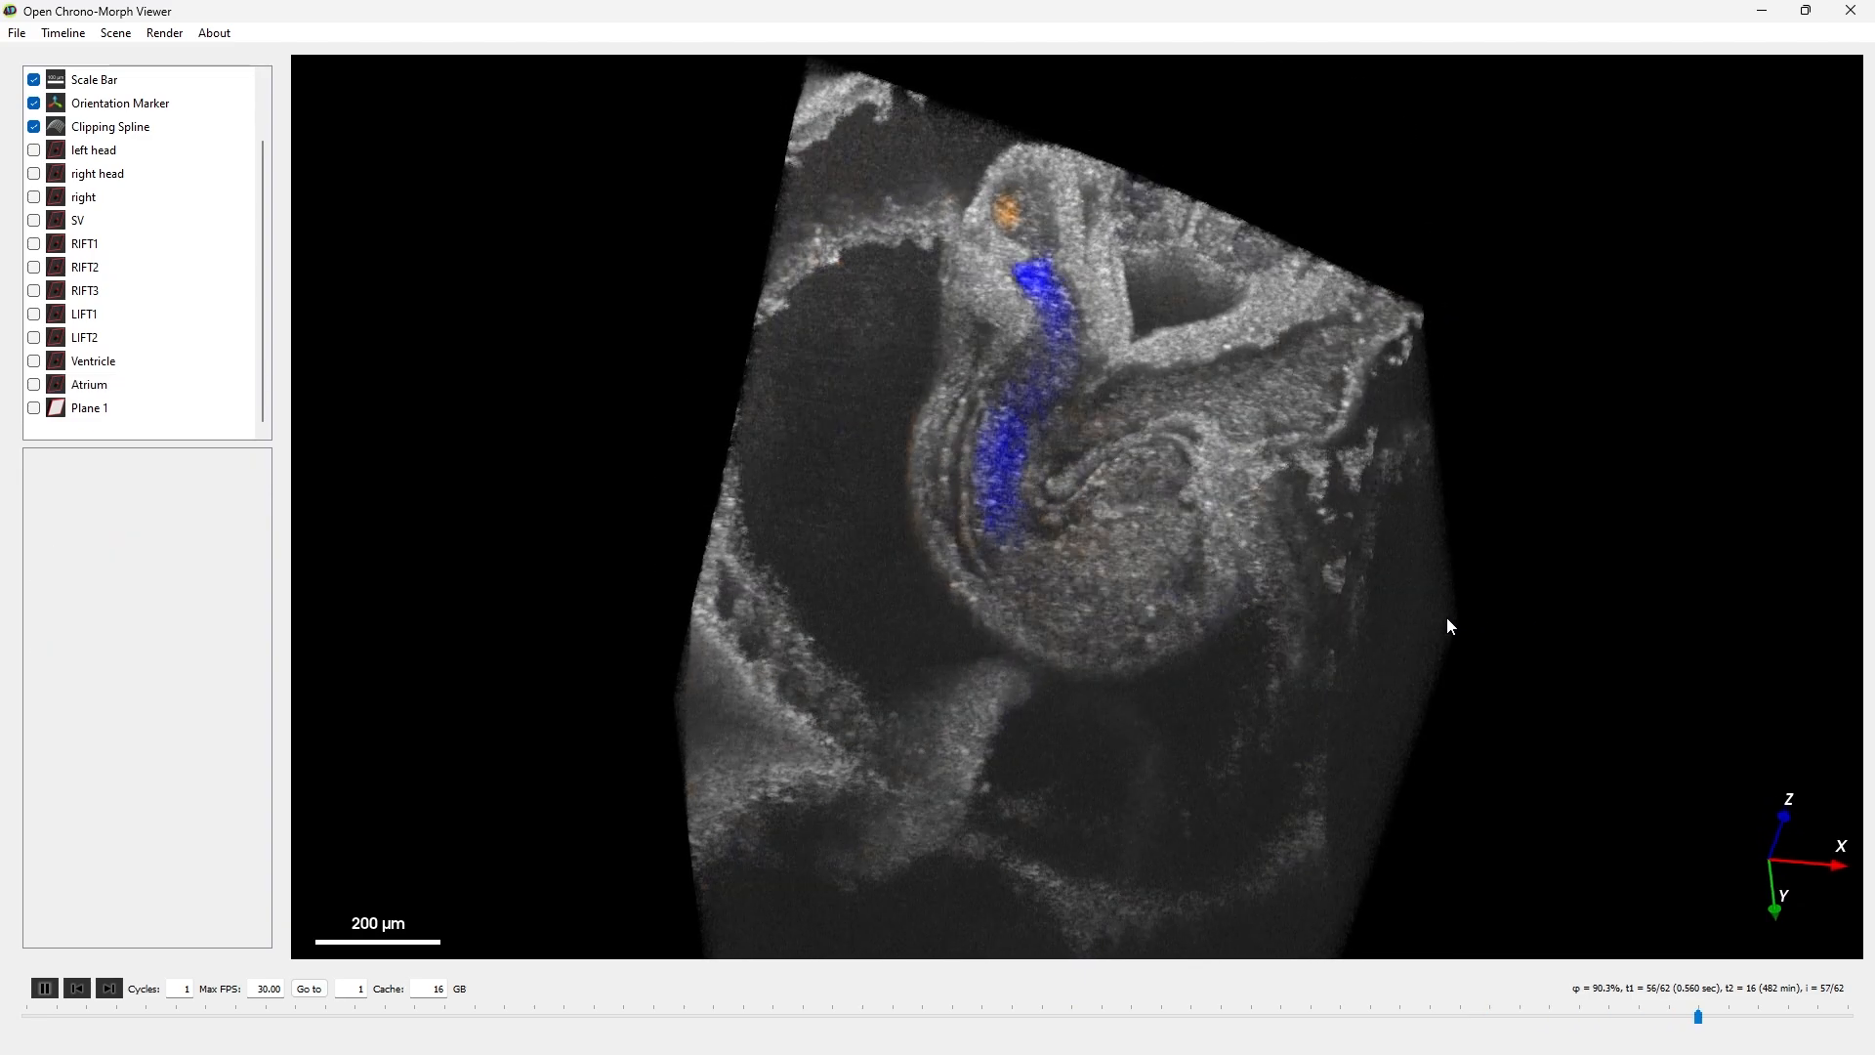
click(44, 988)
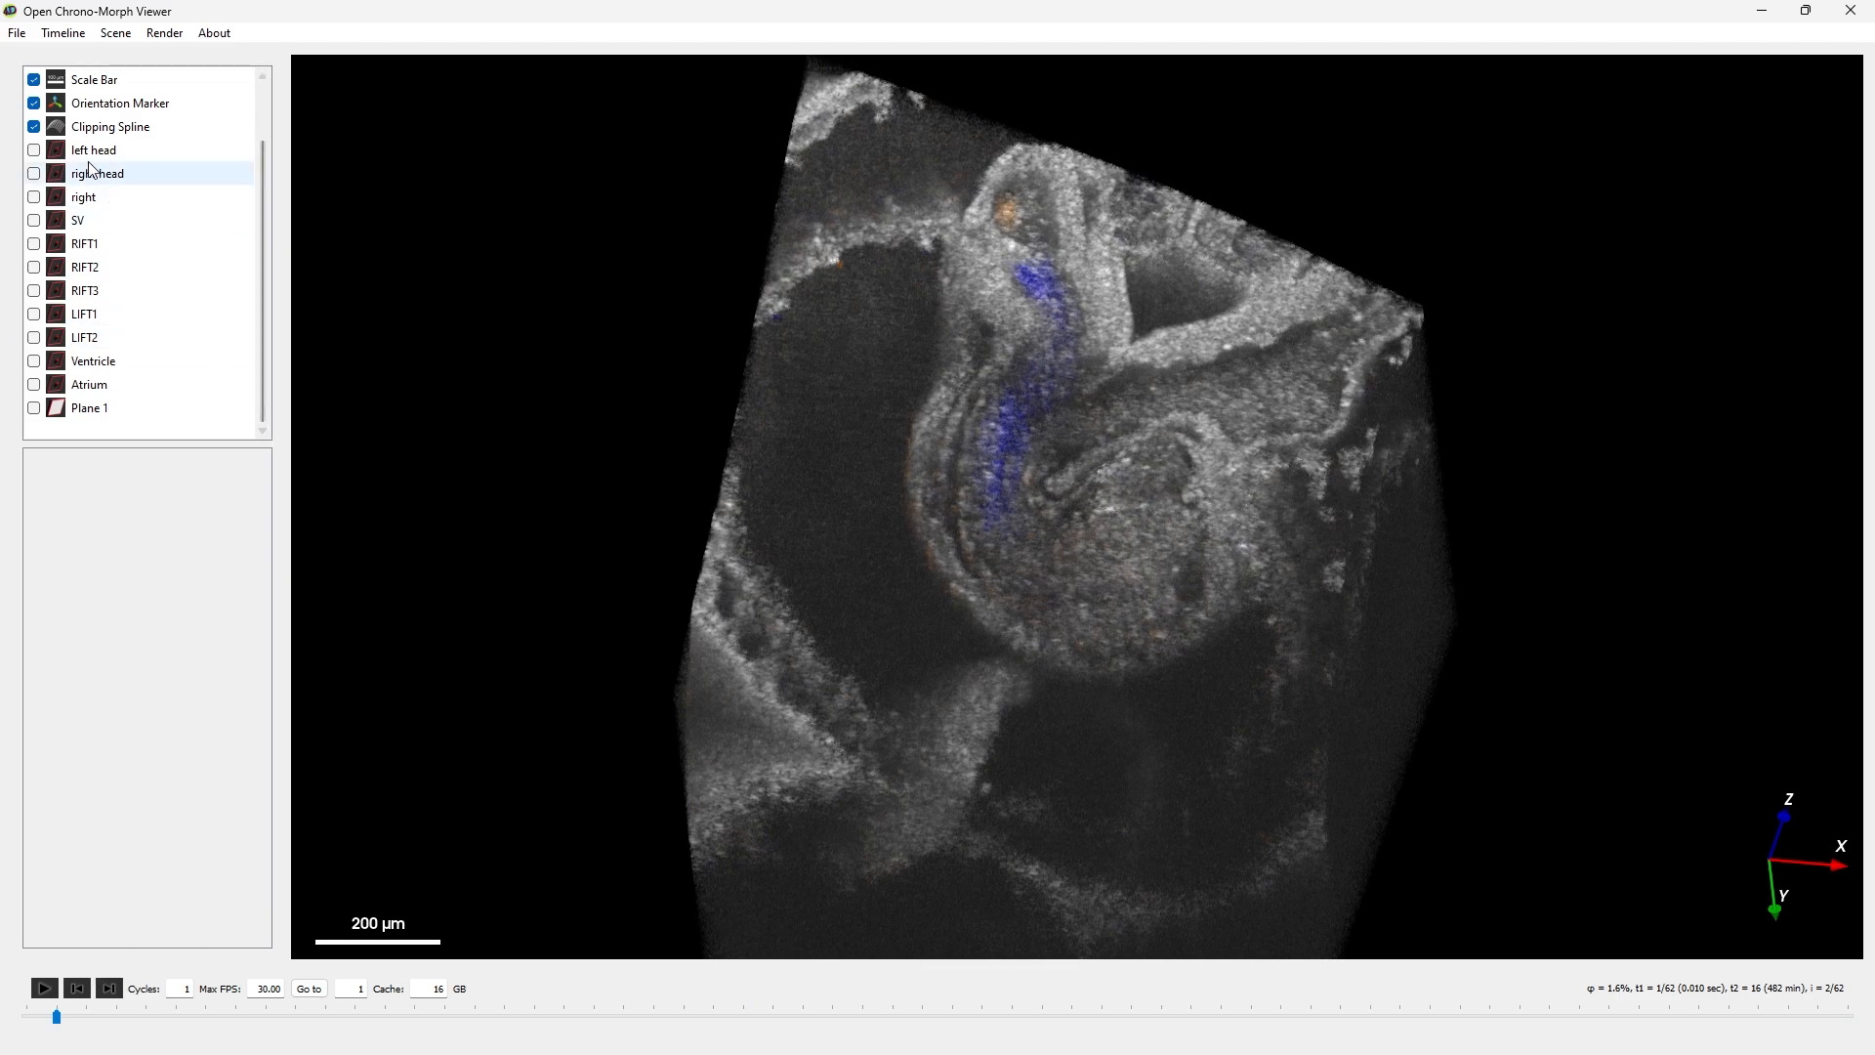
click(17, 33)
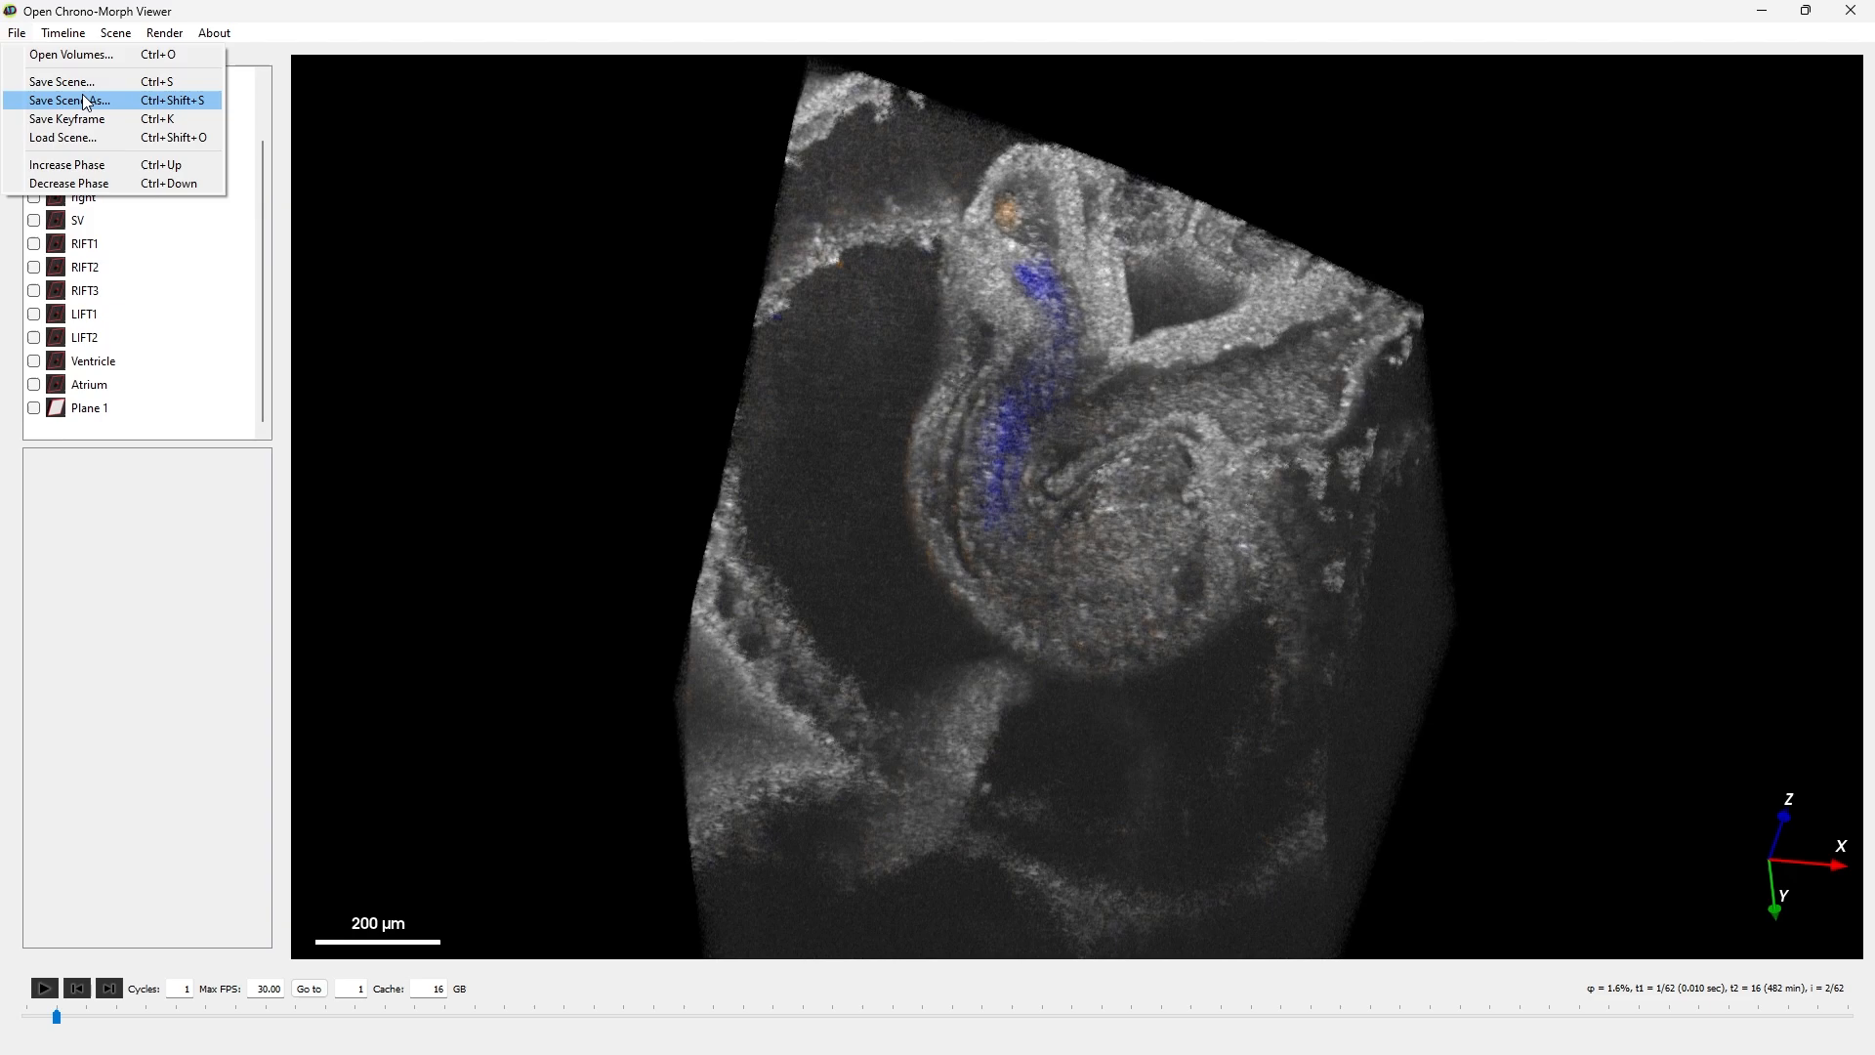
click(84, 99)
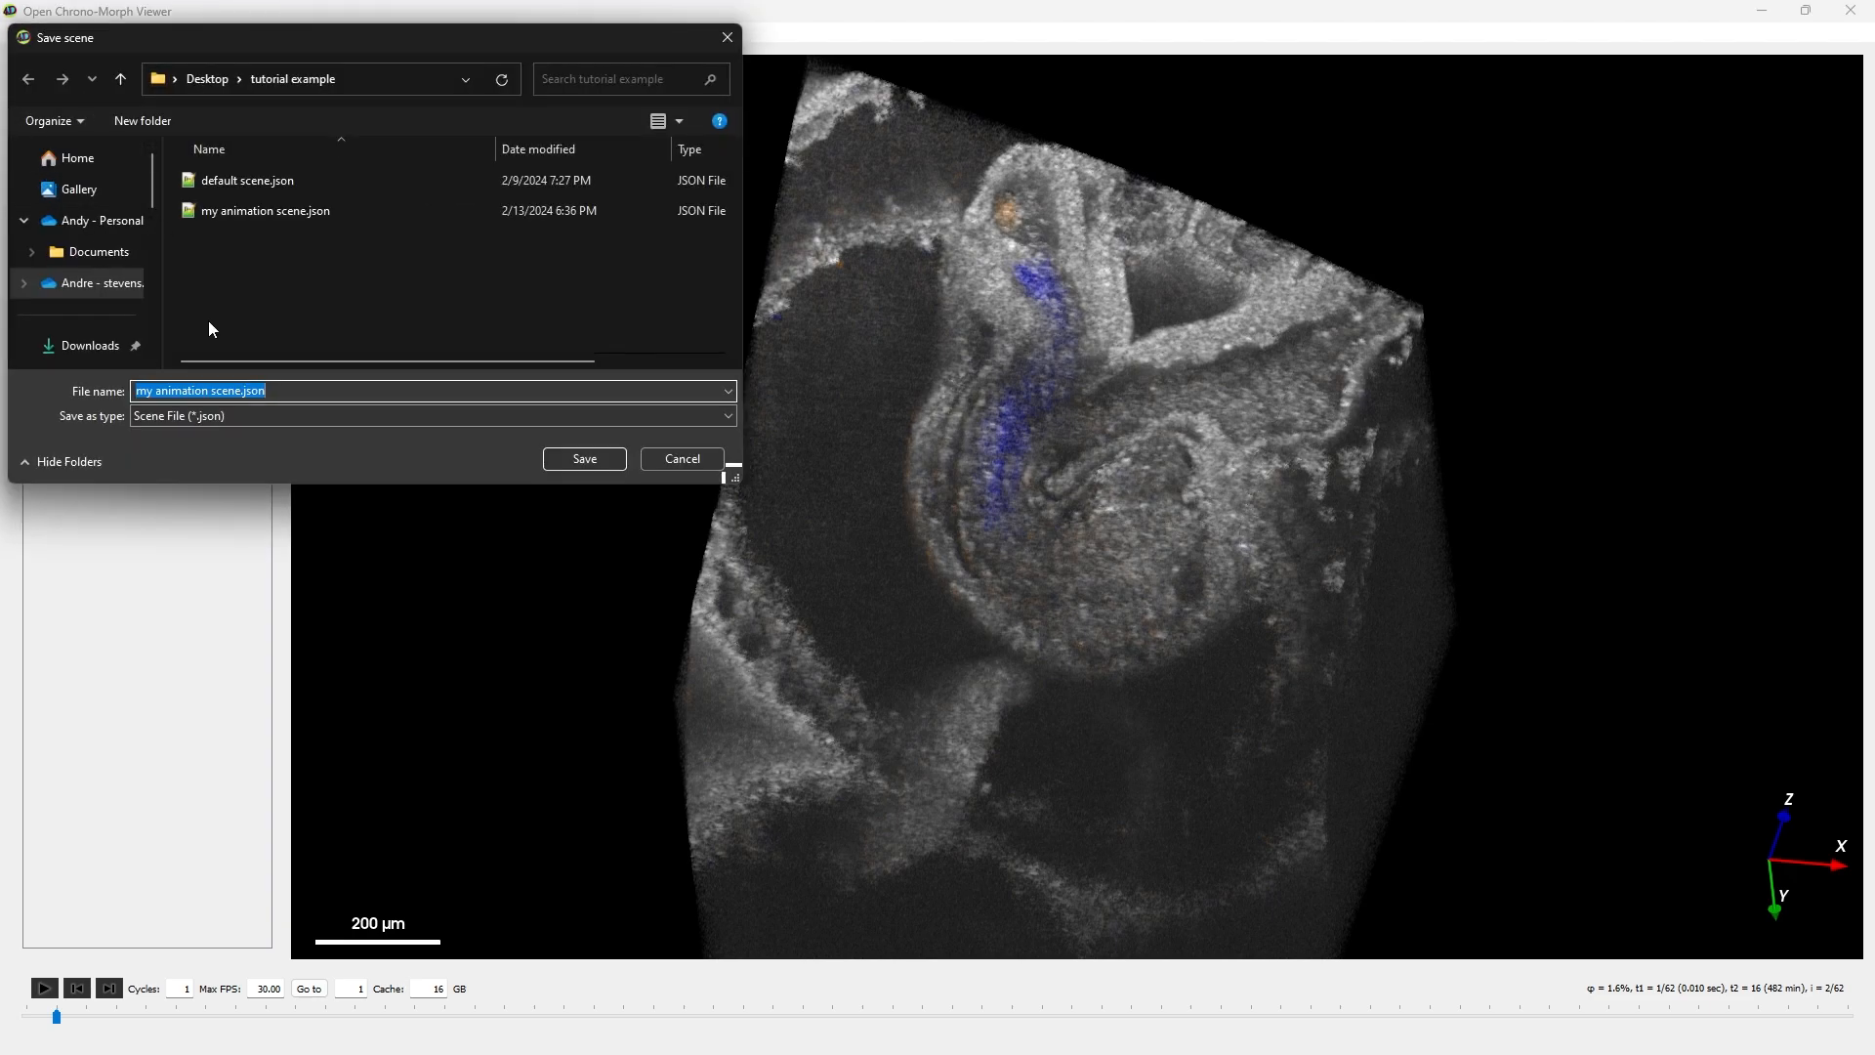
text(main_scene)
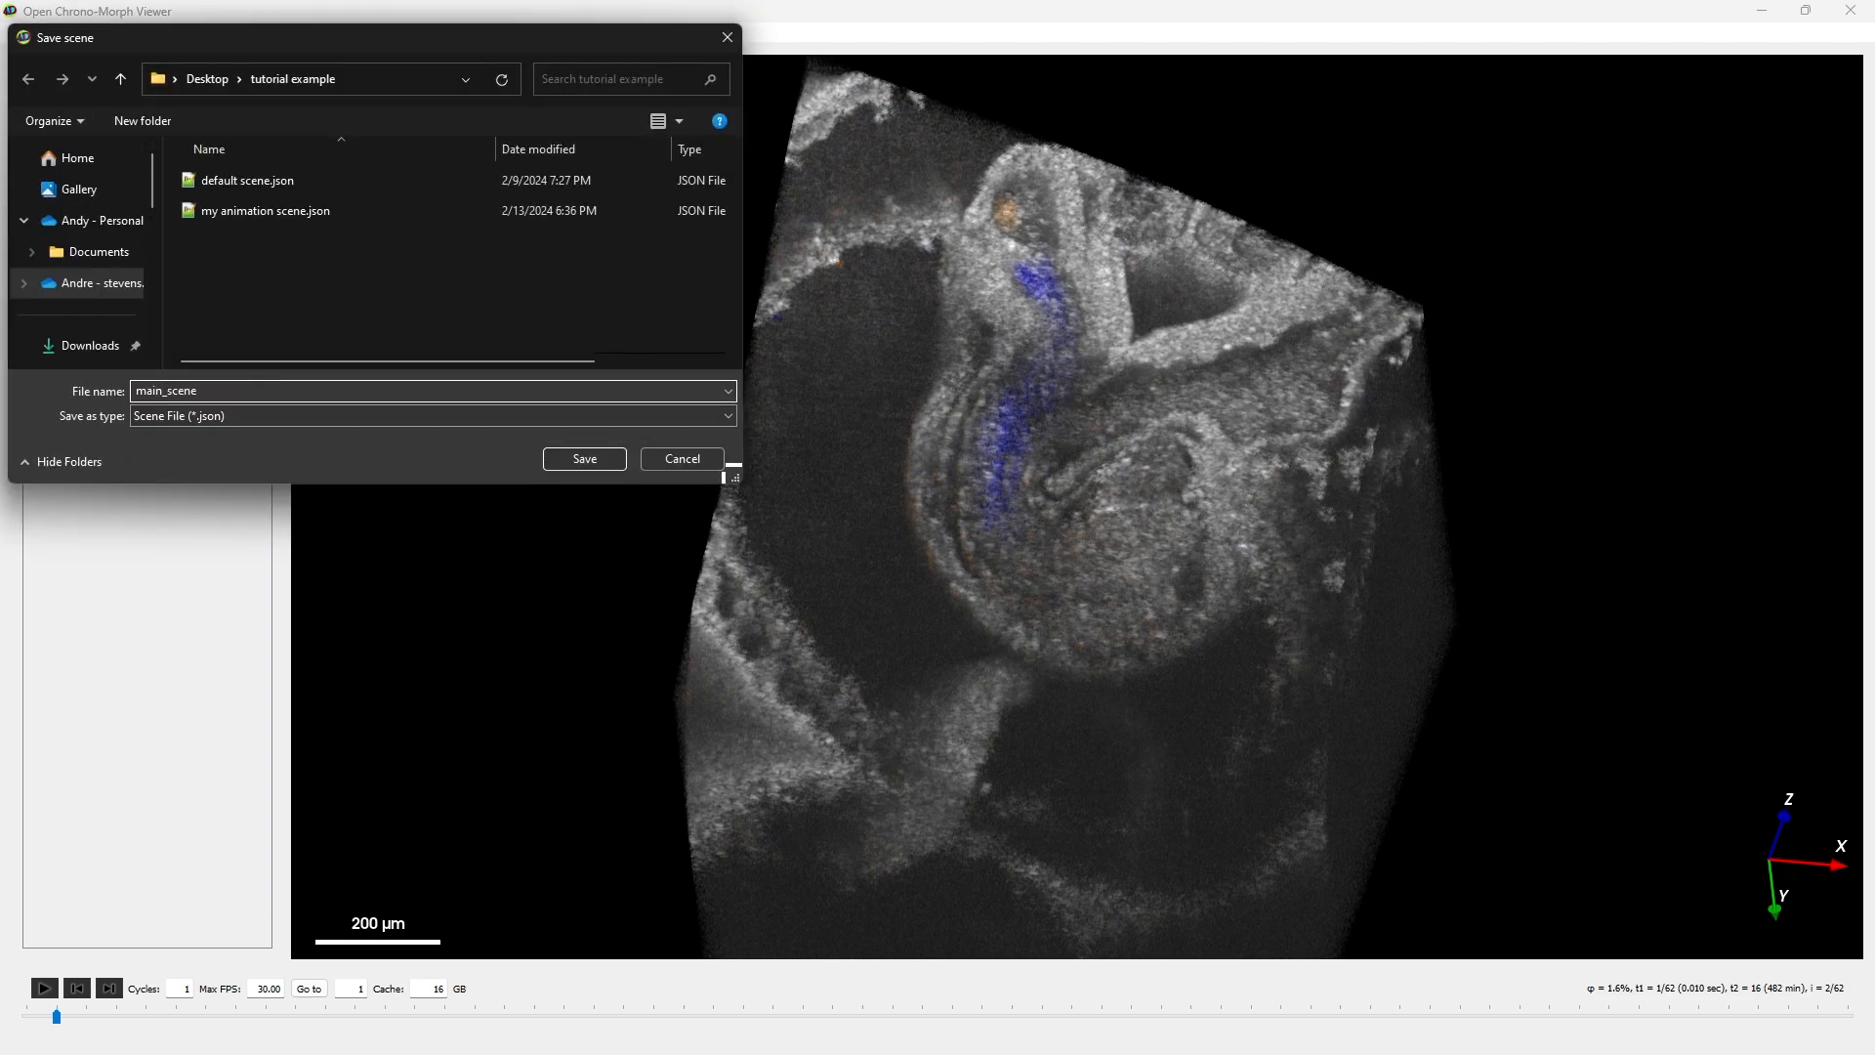
key(Return)
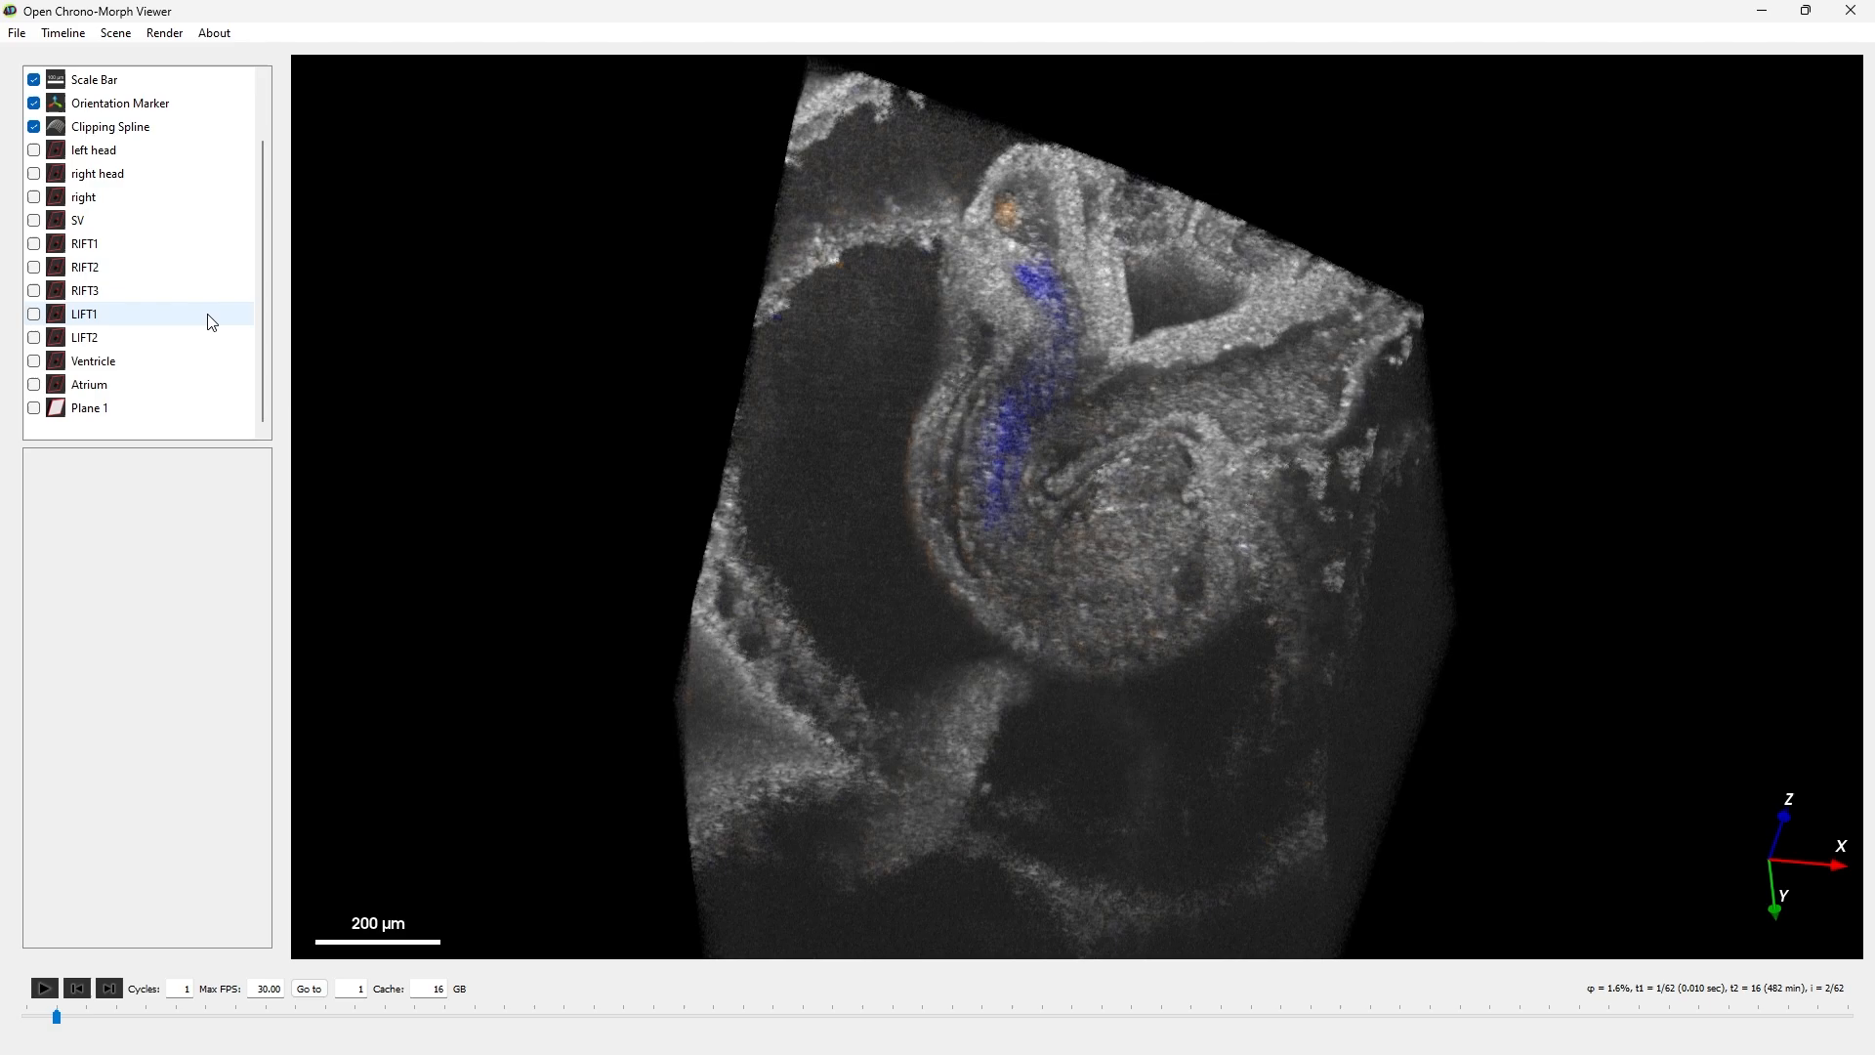
- Delete the Ventricle and Atrium points from the clipping spline
click(149, 372)
click(206, 503)
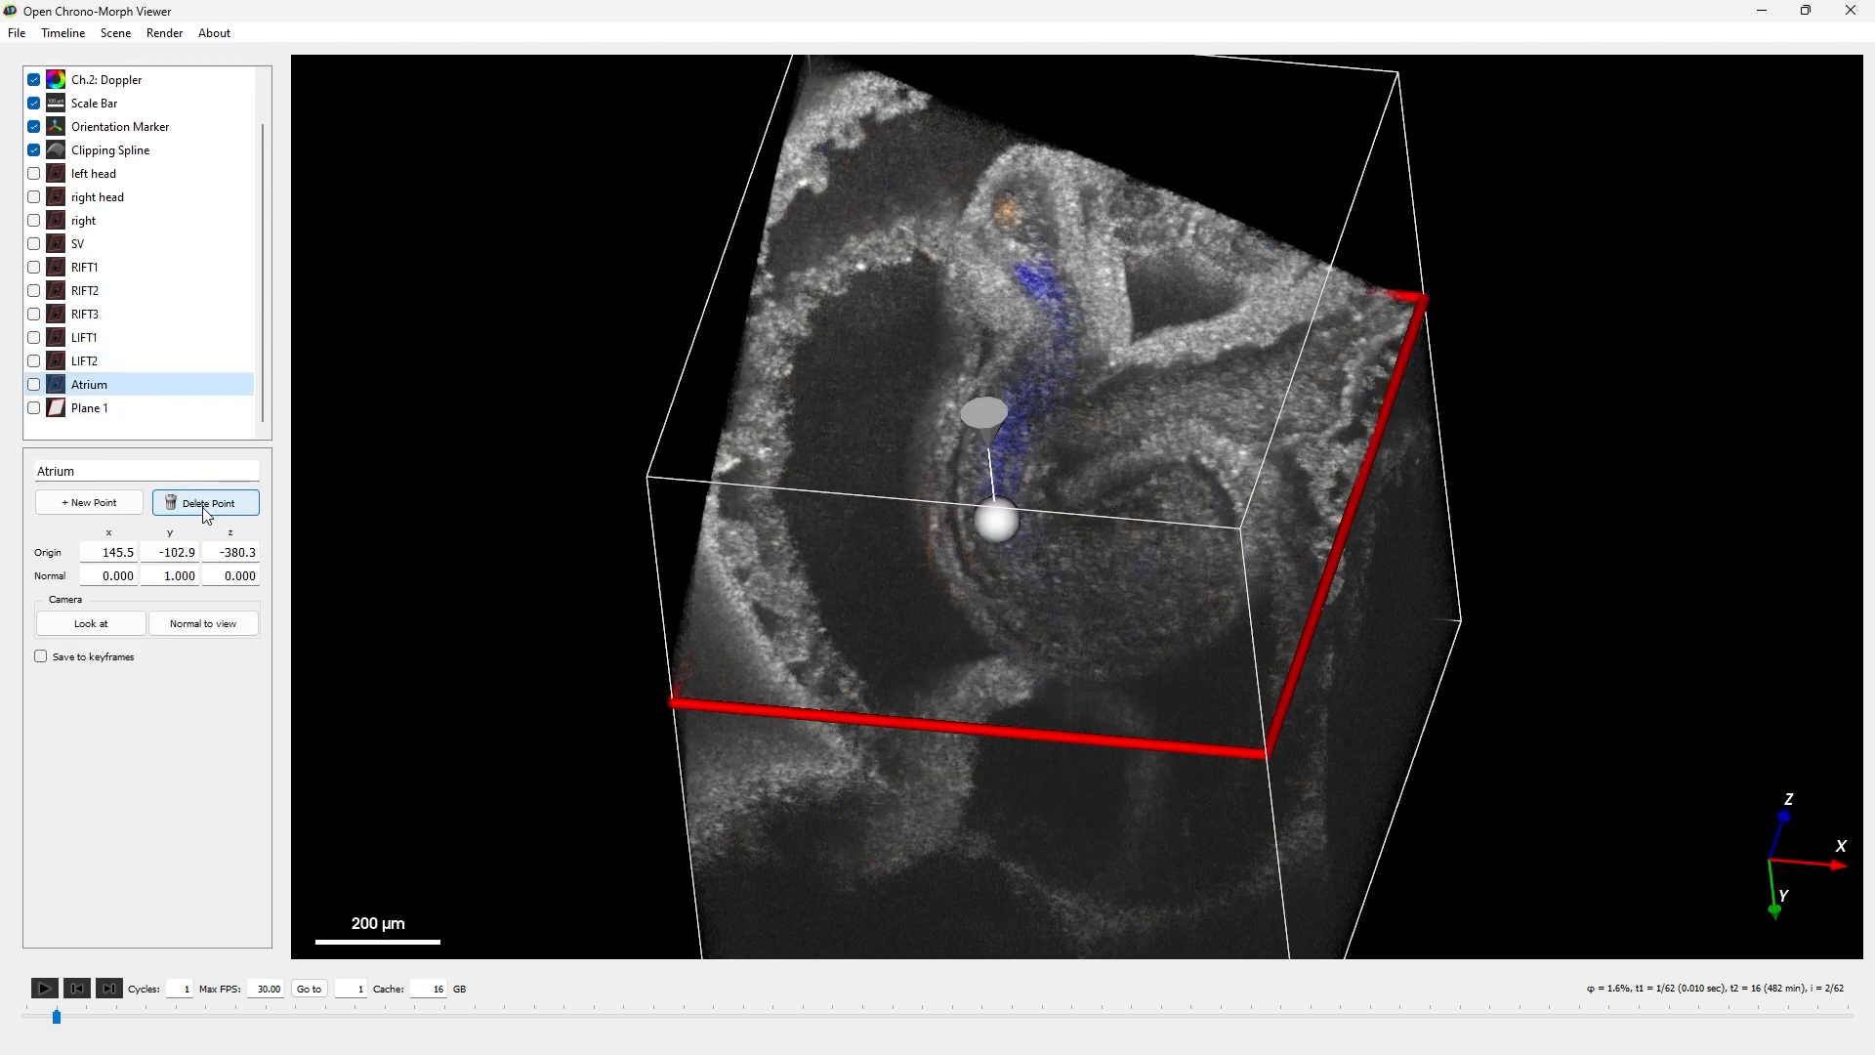
click(206, 503)
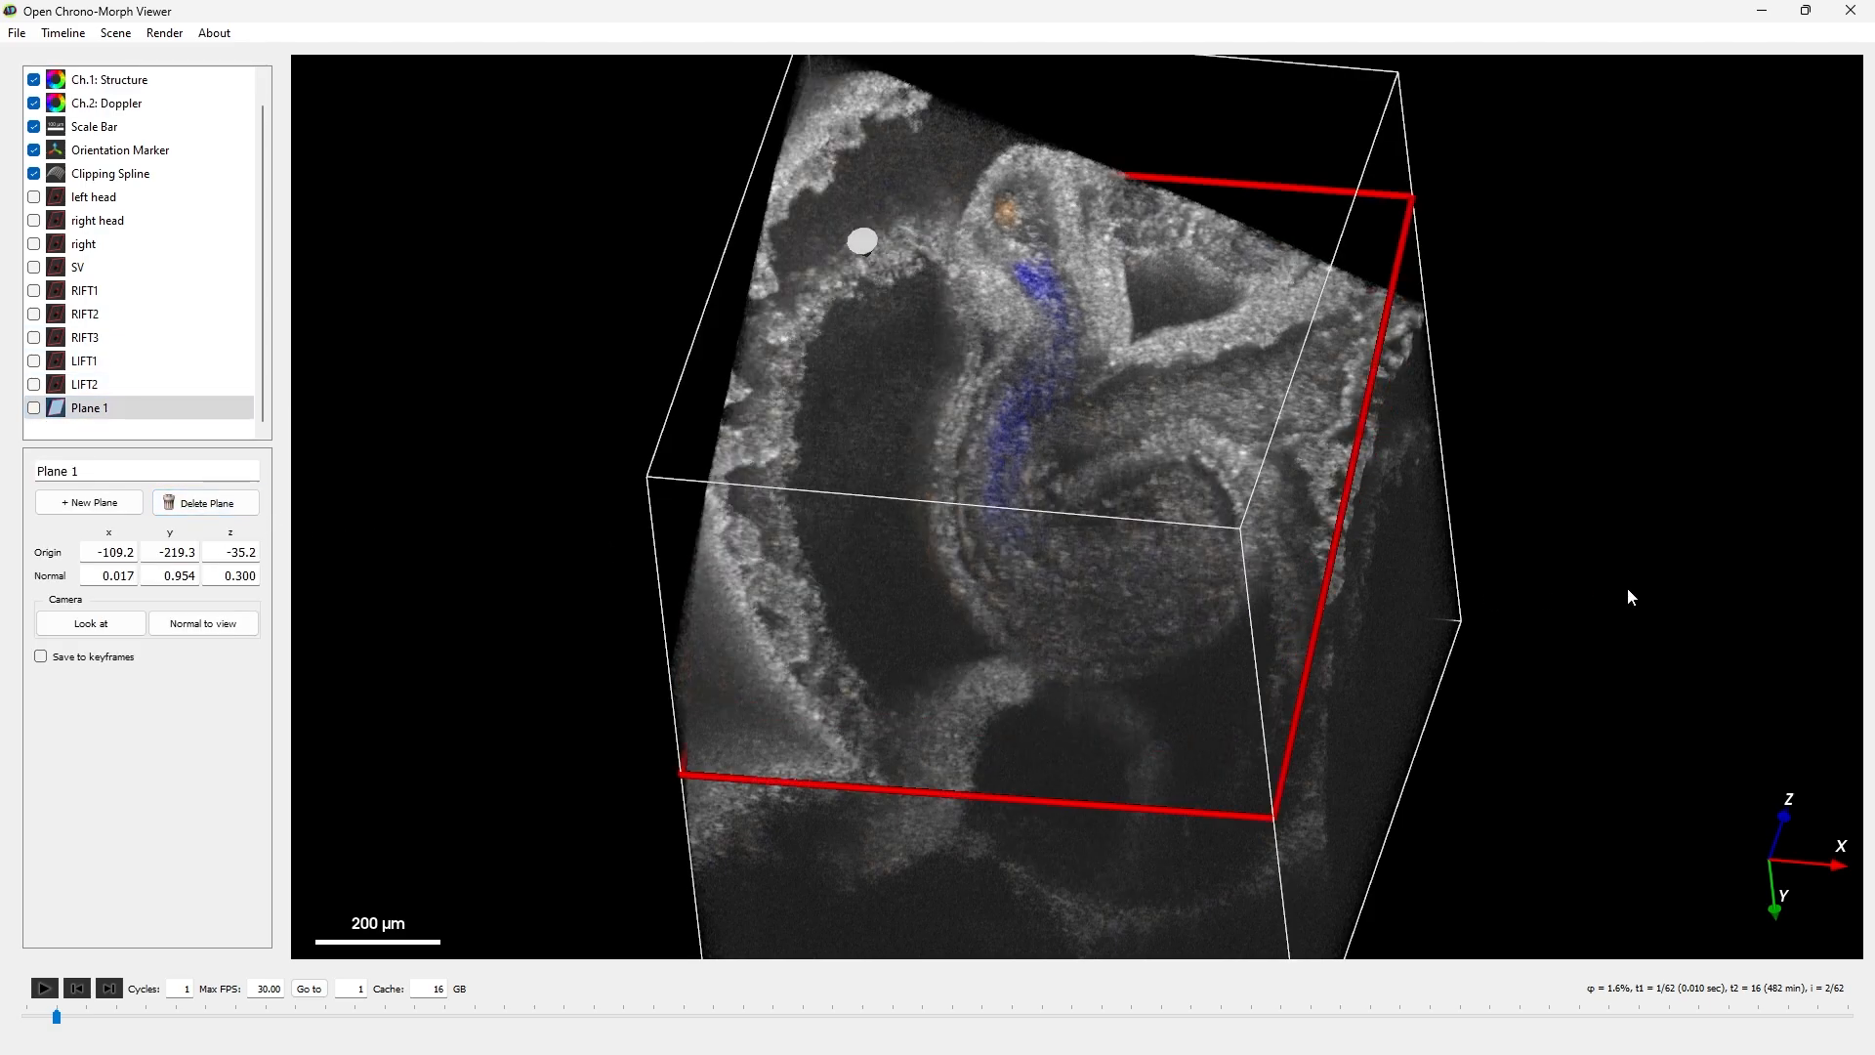
drag(1627, 588, 373, 155)
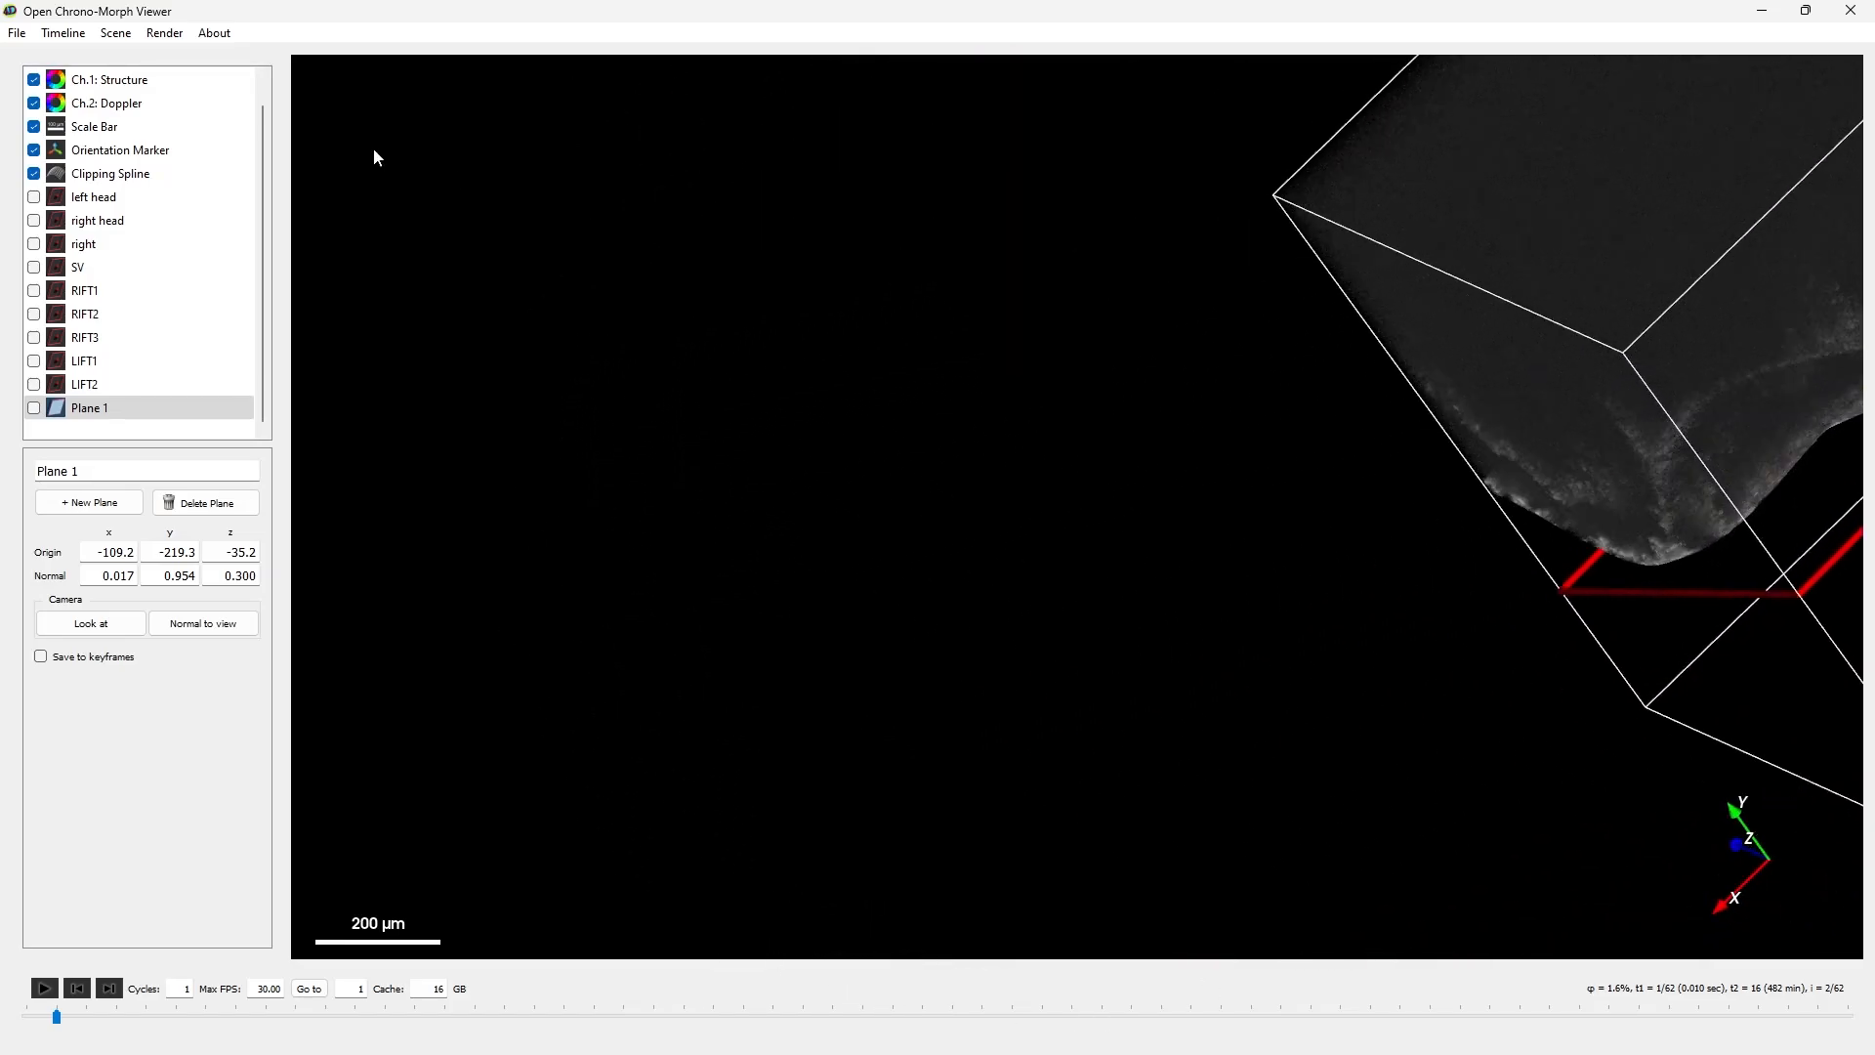
- Load the scene file main_scene.json to restore the saved clipping points and camera view
click(15, 33)
click(79, 135)
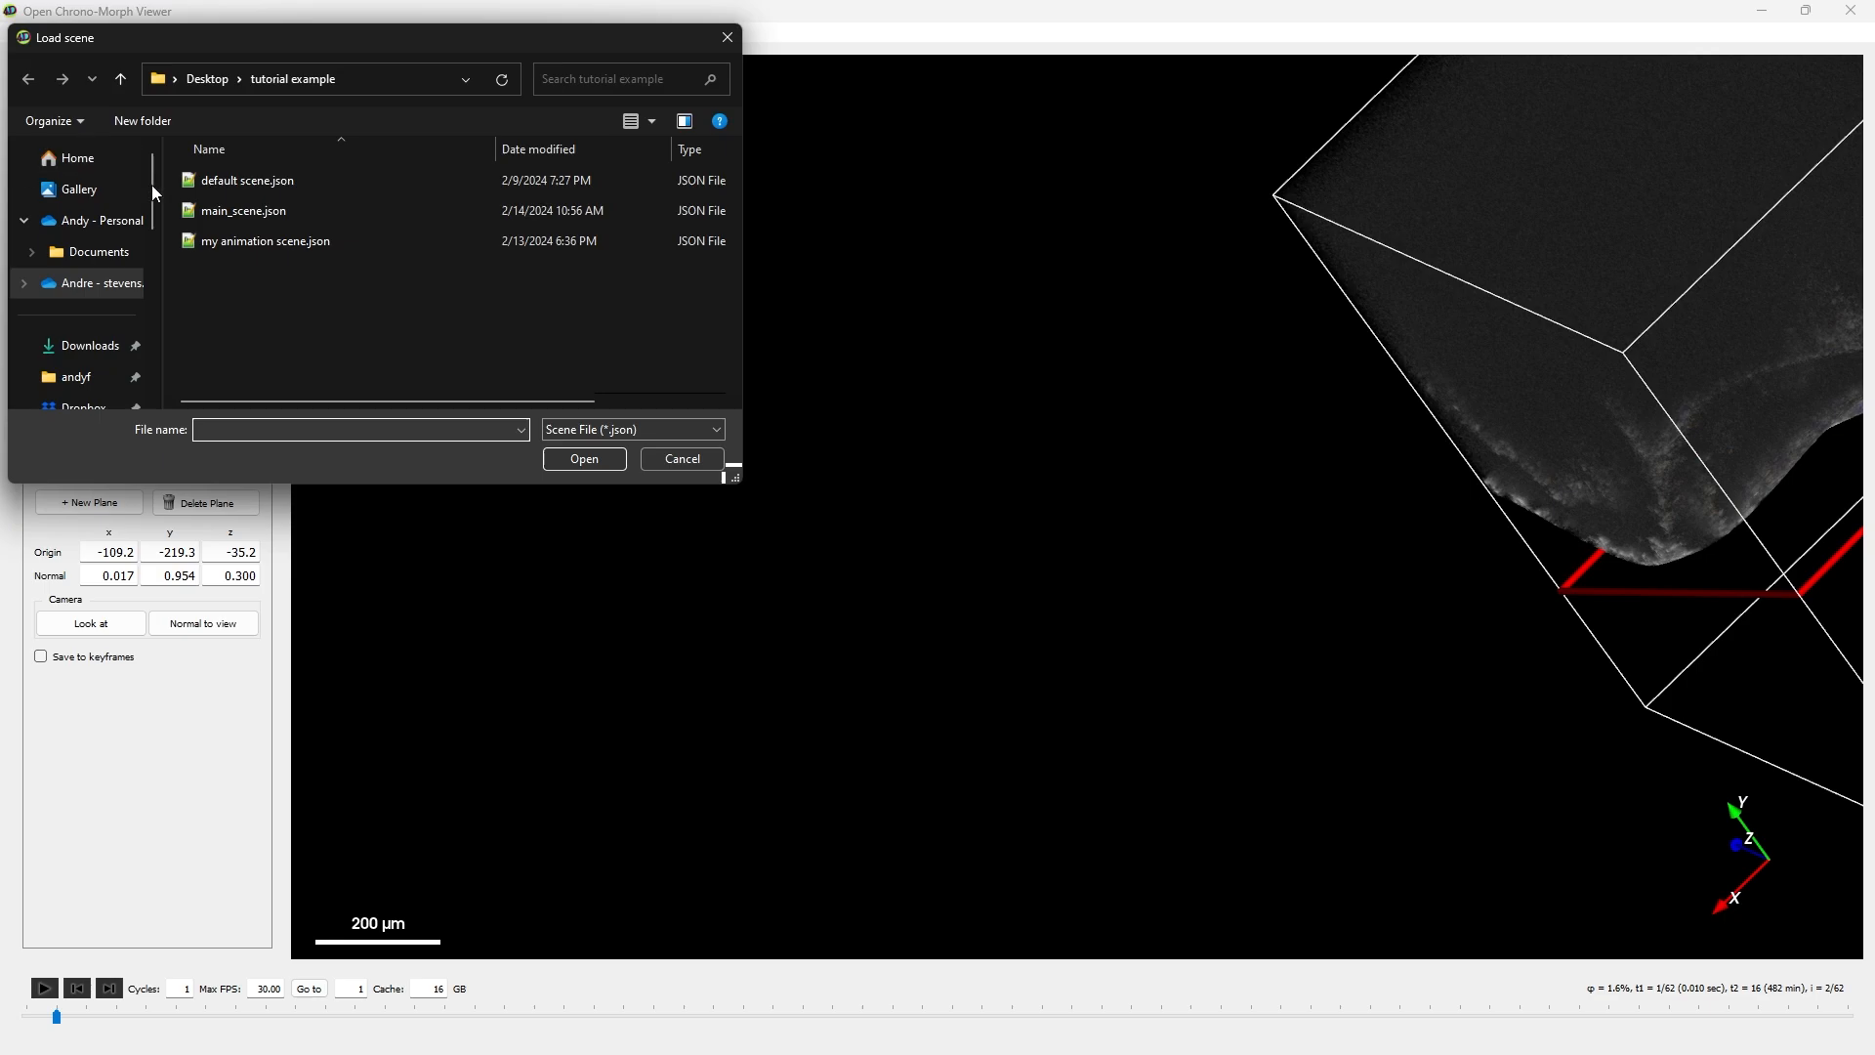
double_click(246, 216)
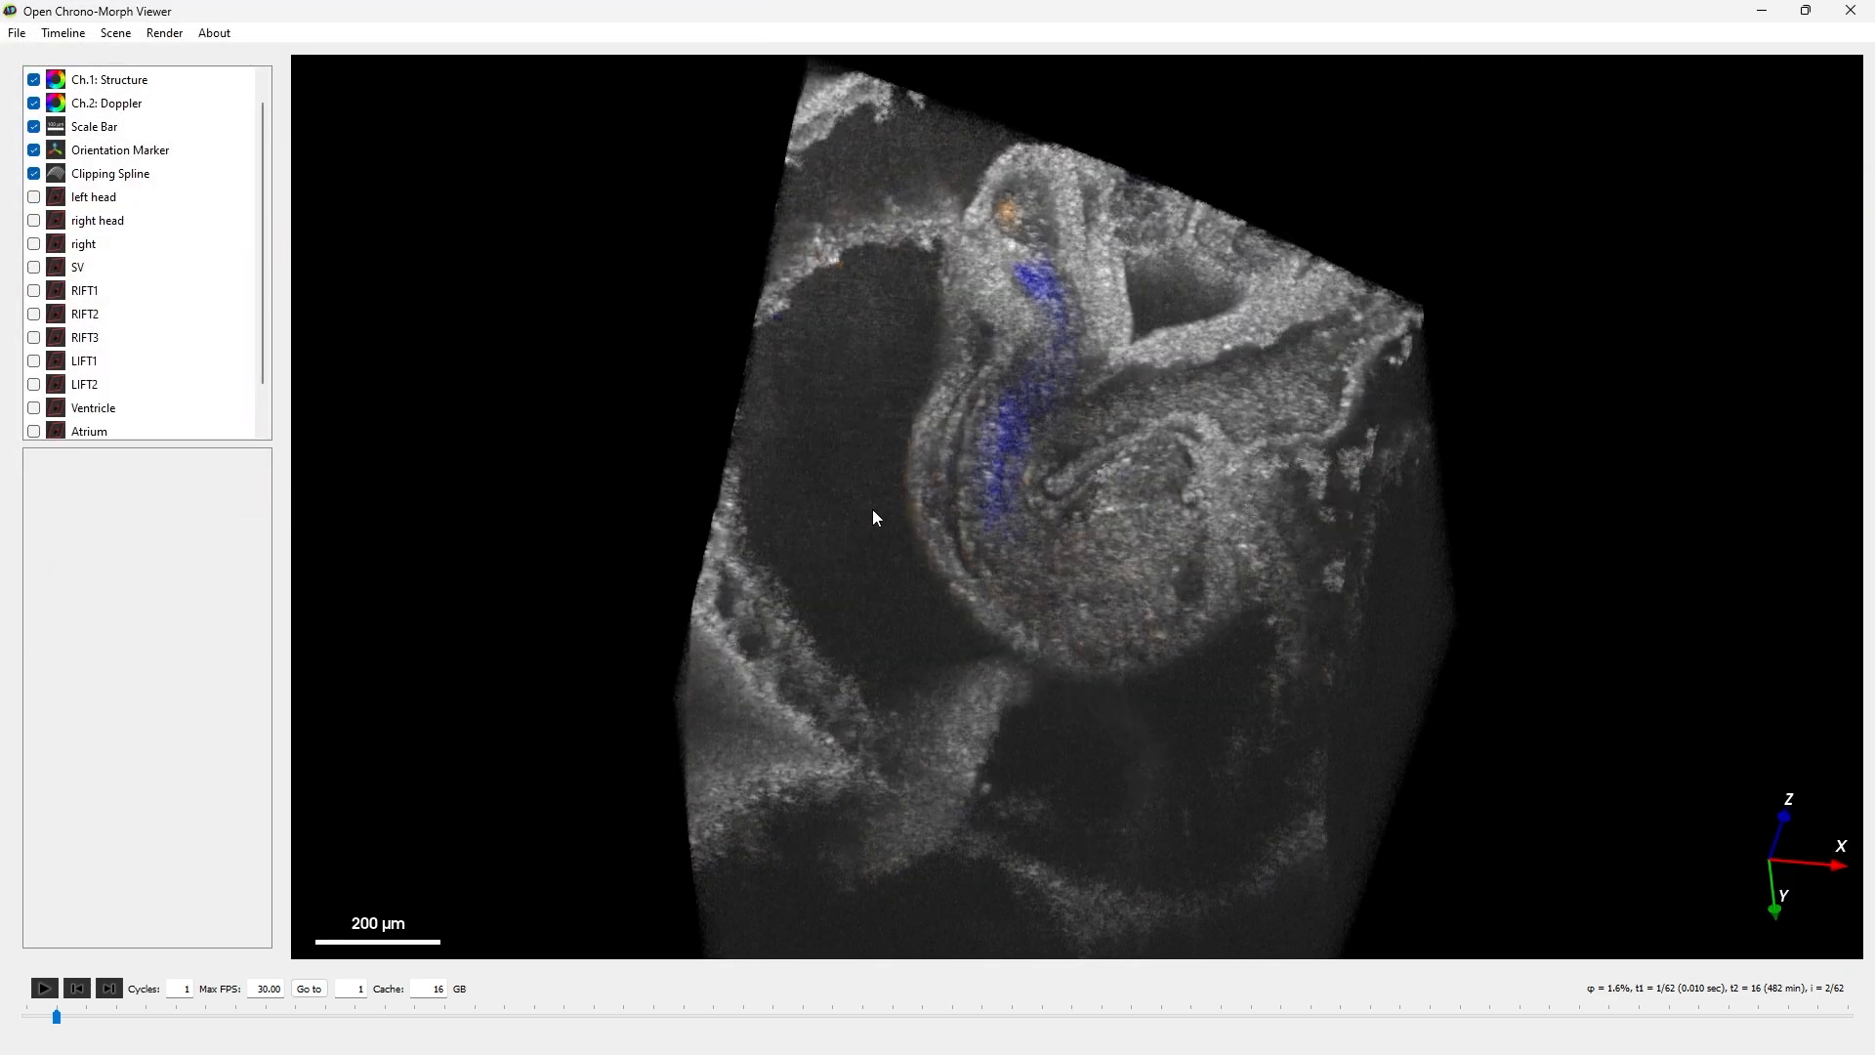
mouse_move(1229, 667)
mouse_down()
mouse_move(1256, 584)
mouse_move(1255, 630)
mouse_up()
- Set the Doppler channel's dynamic range to 3–50 % and save the scene
scroll(196, 301, up, 1)
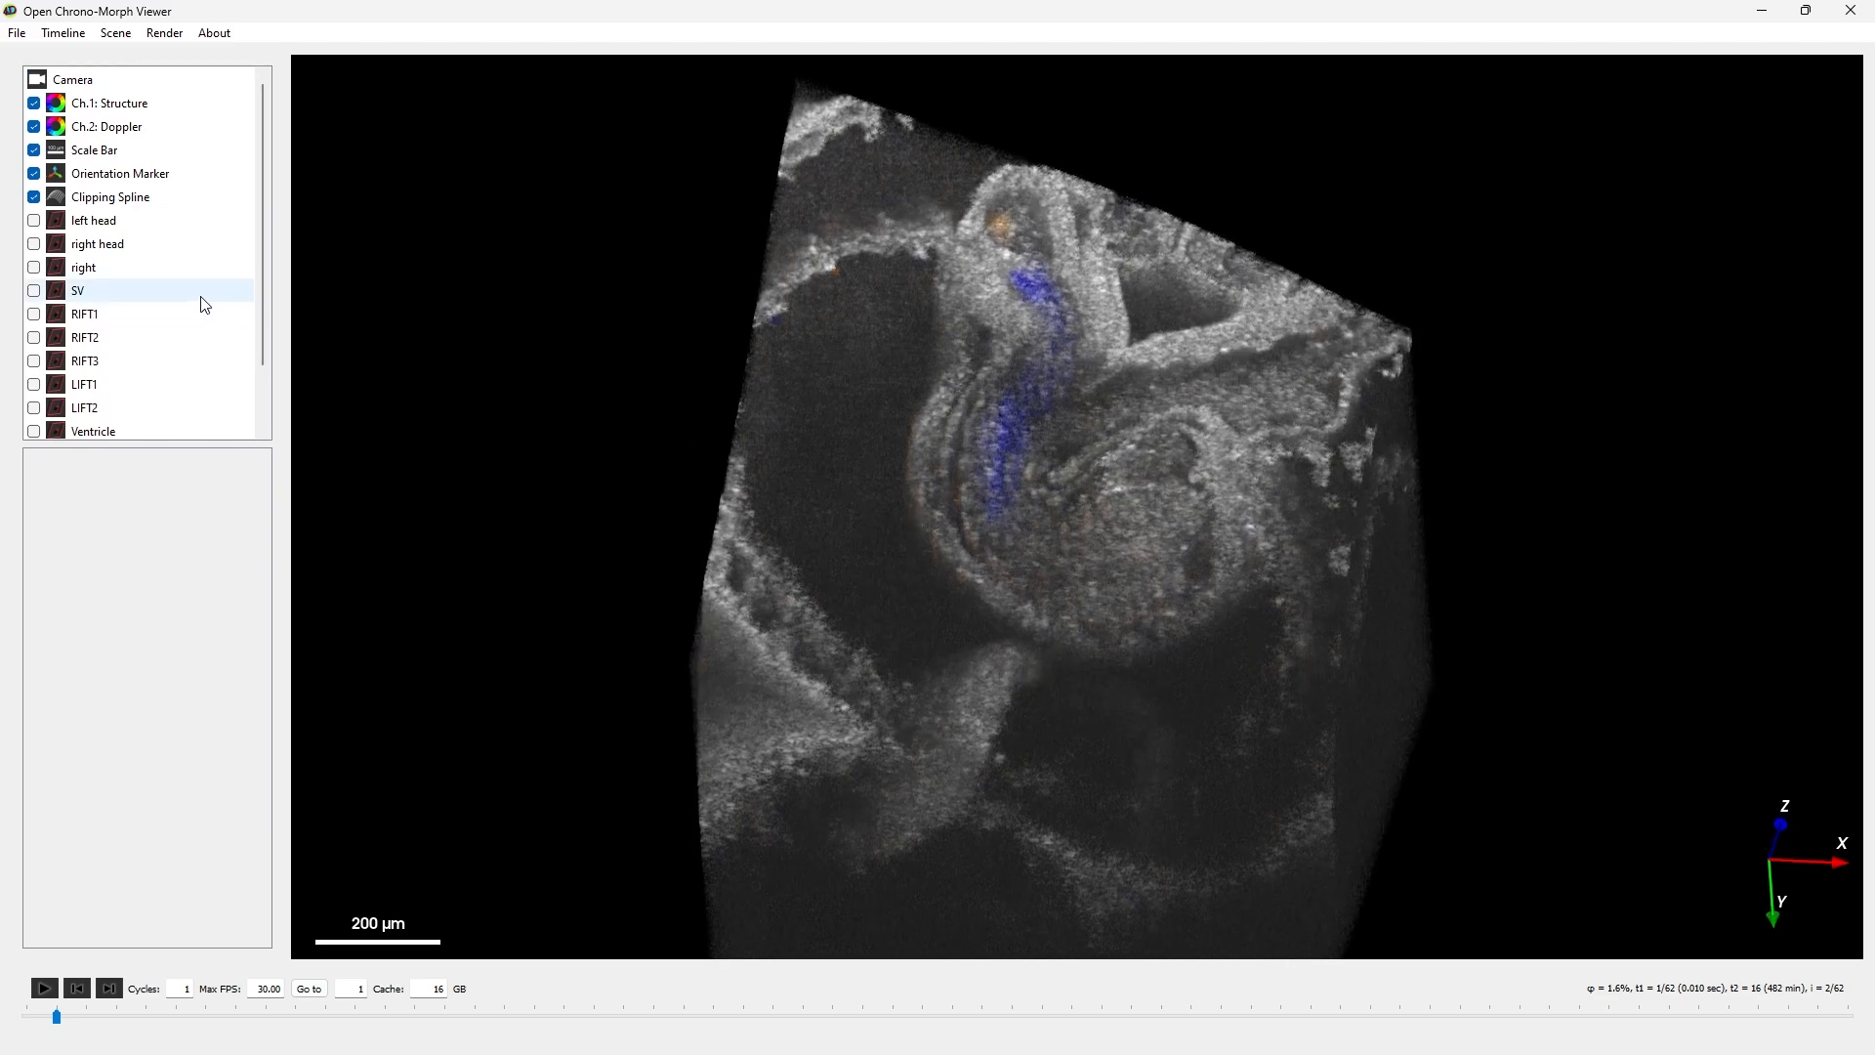
click(125, 105)
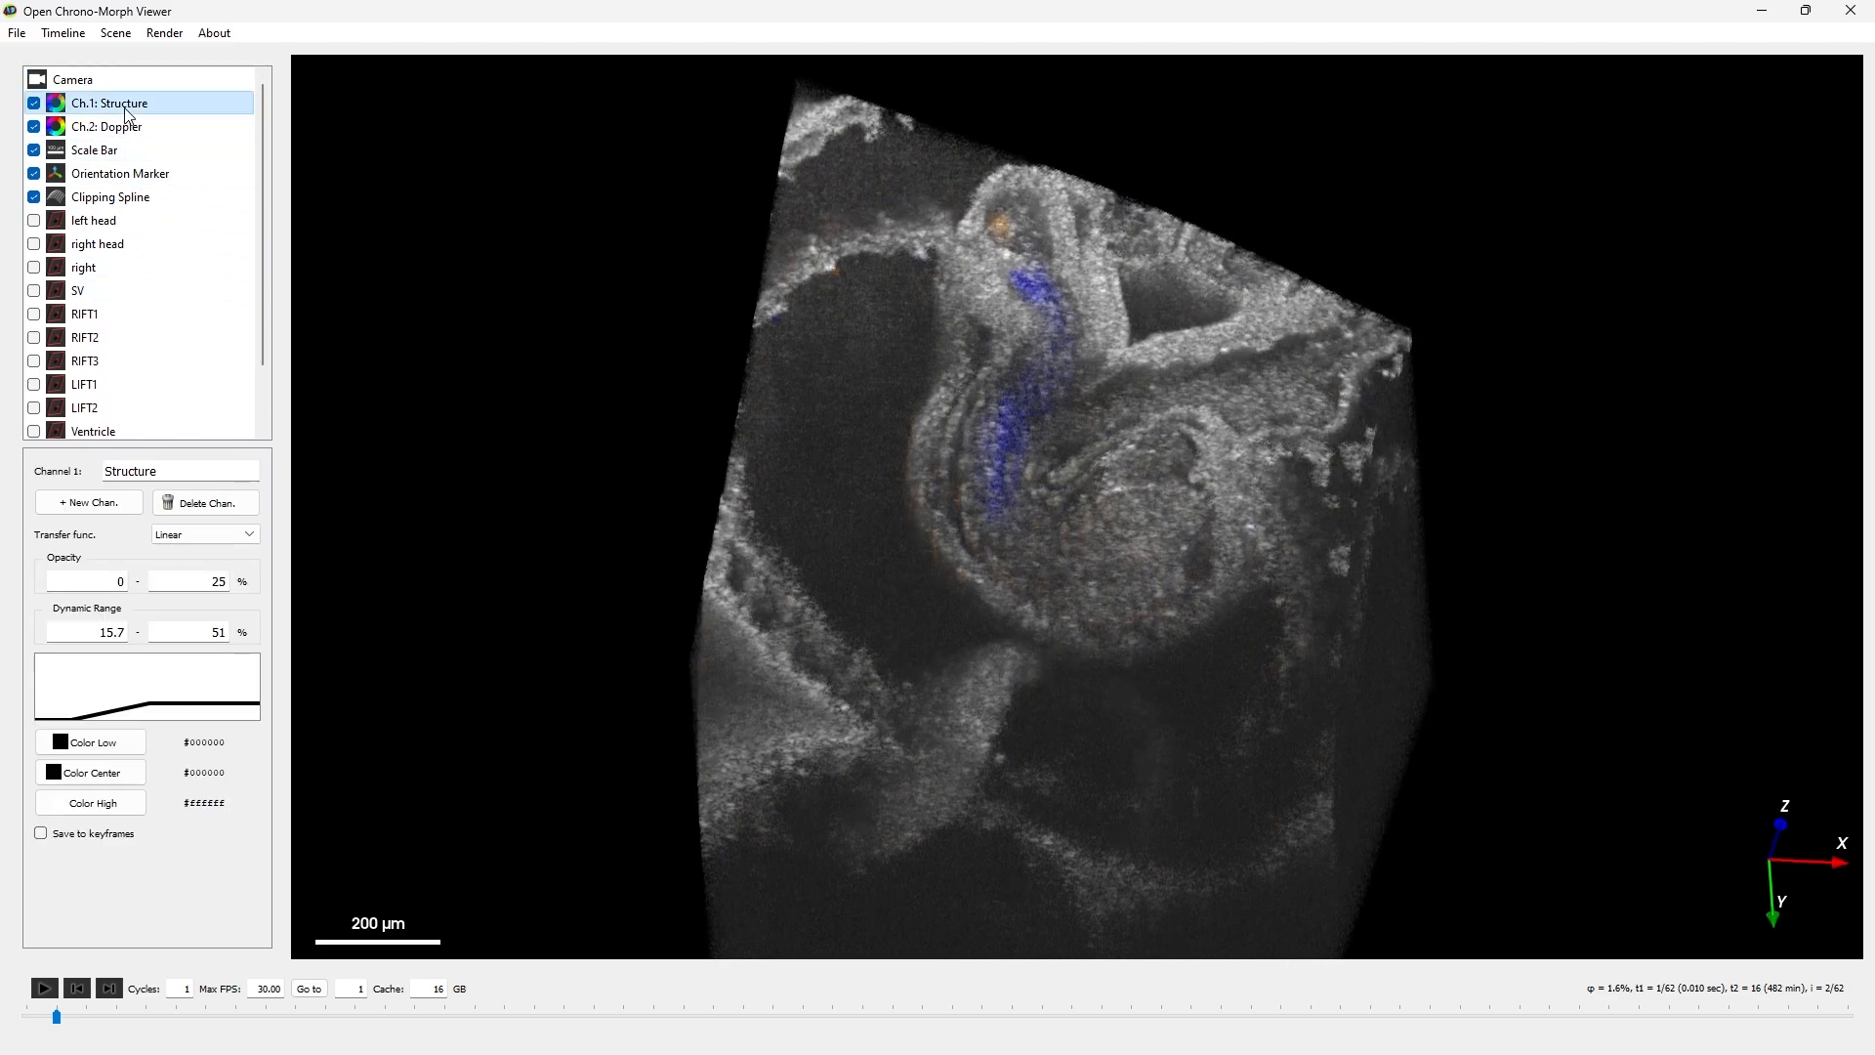
click(125, 127)
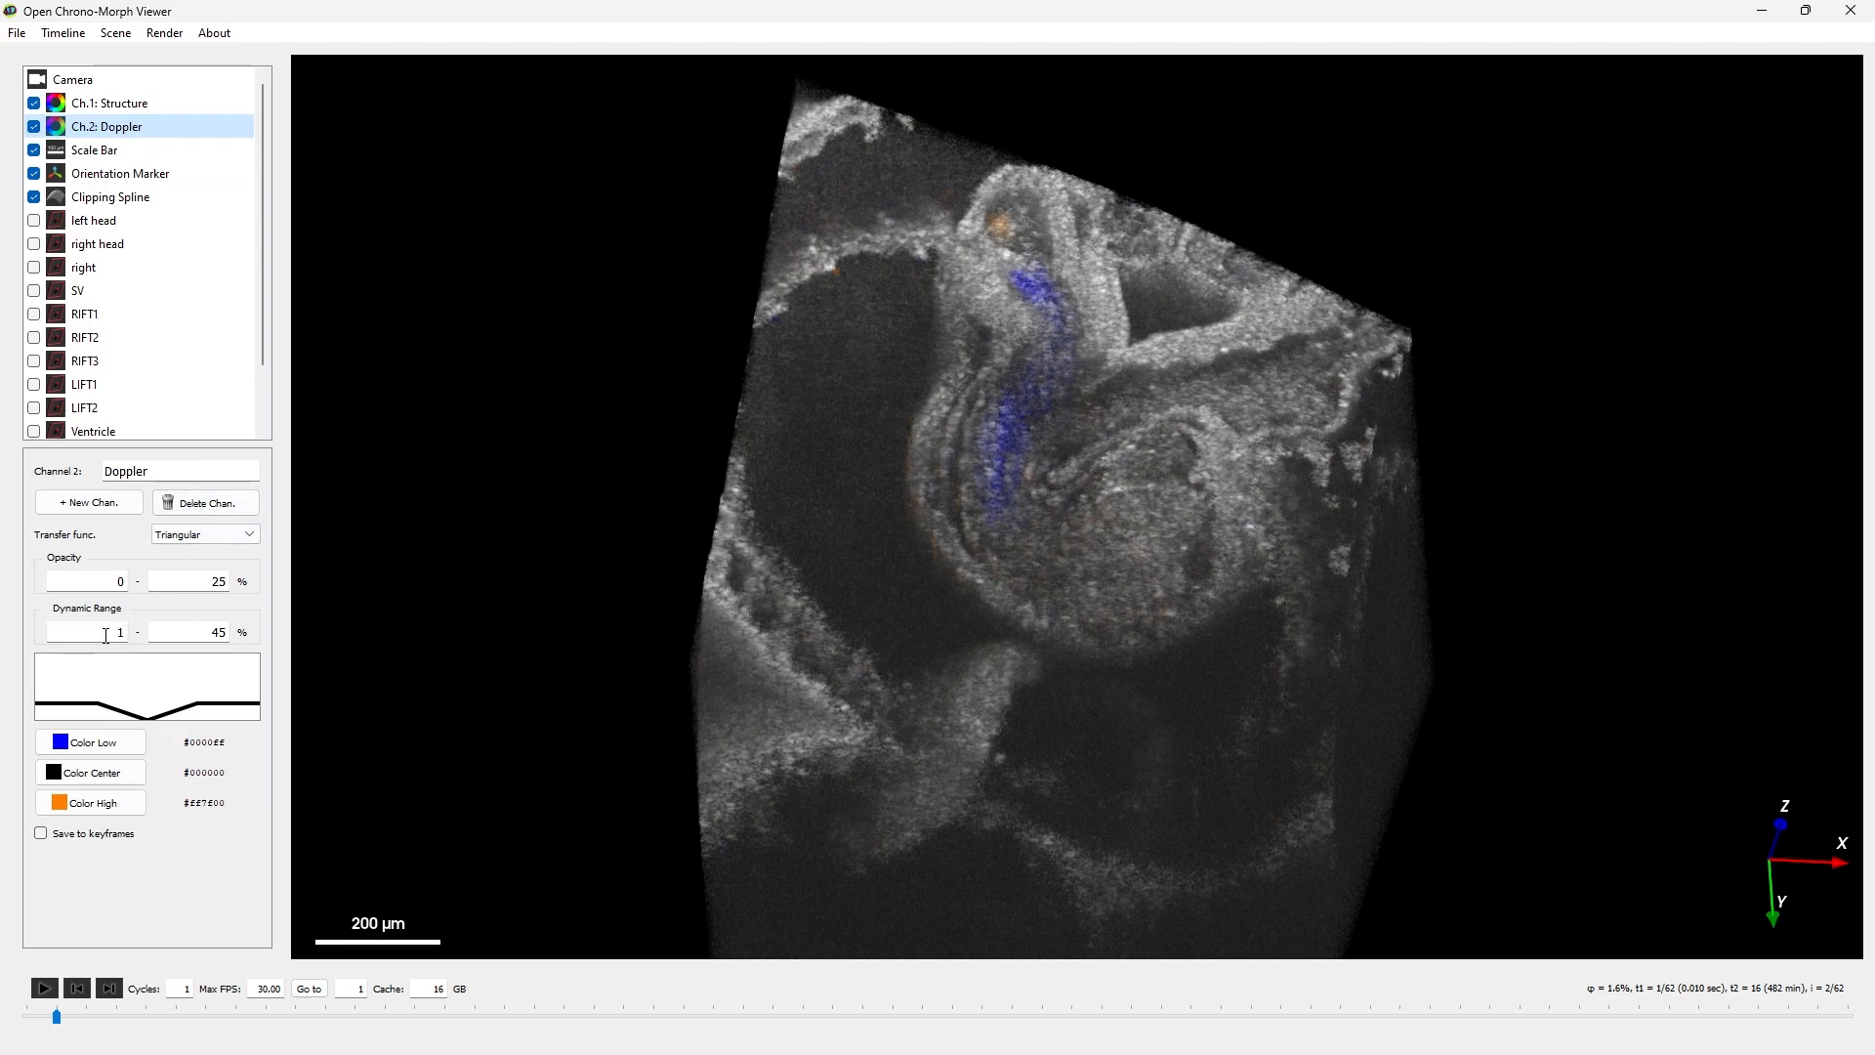
double_click(105, 636)
double_click(189, 633)
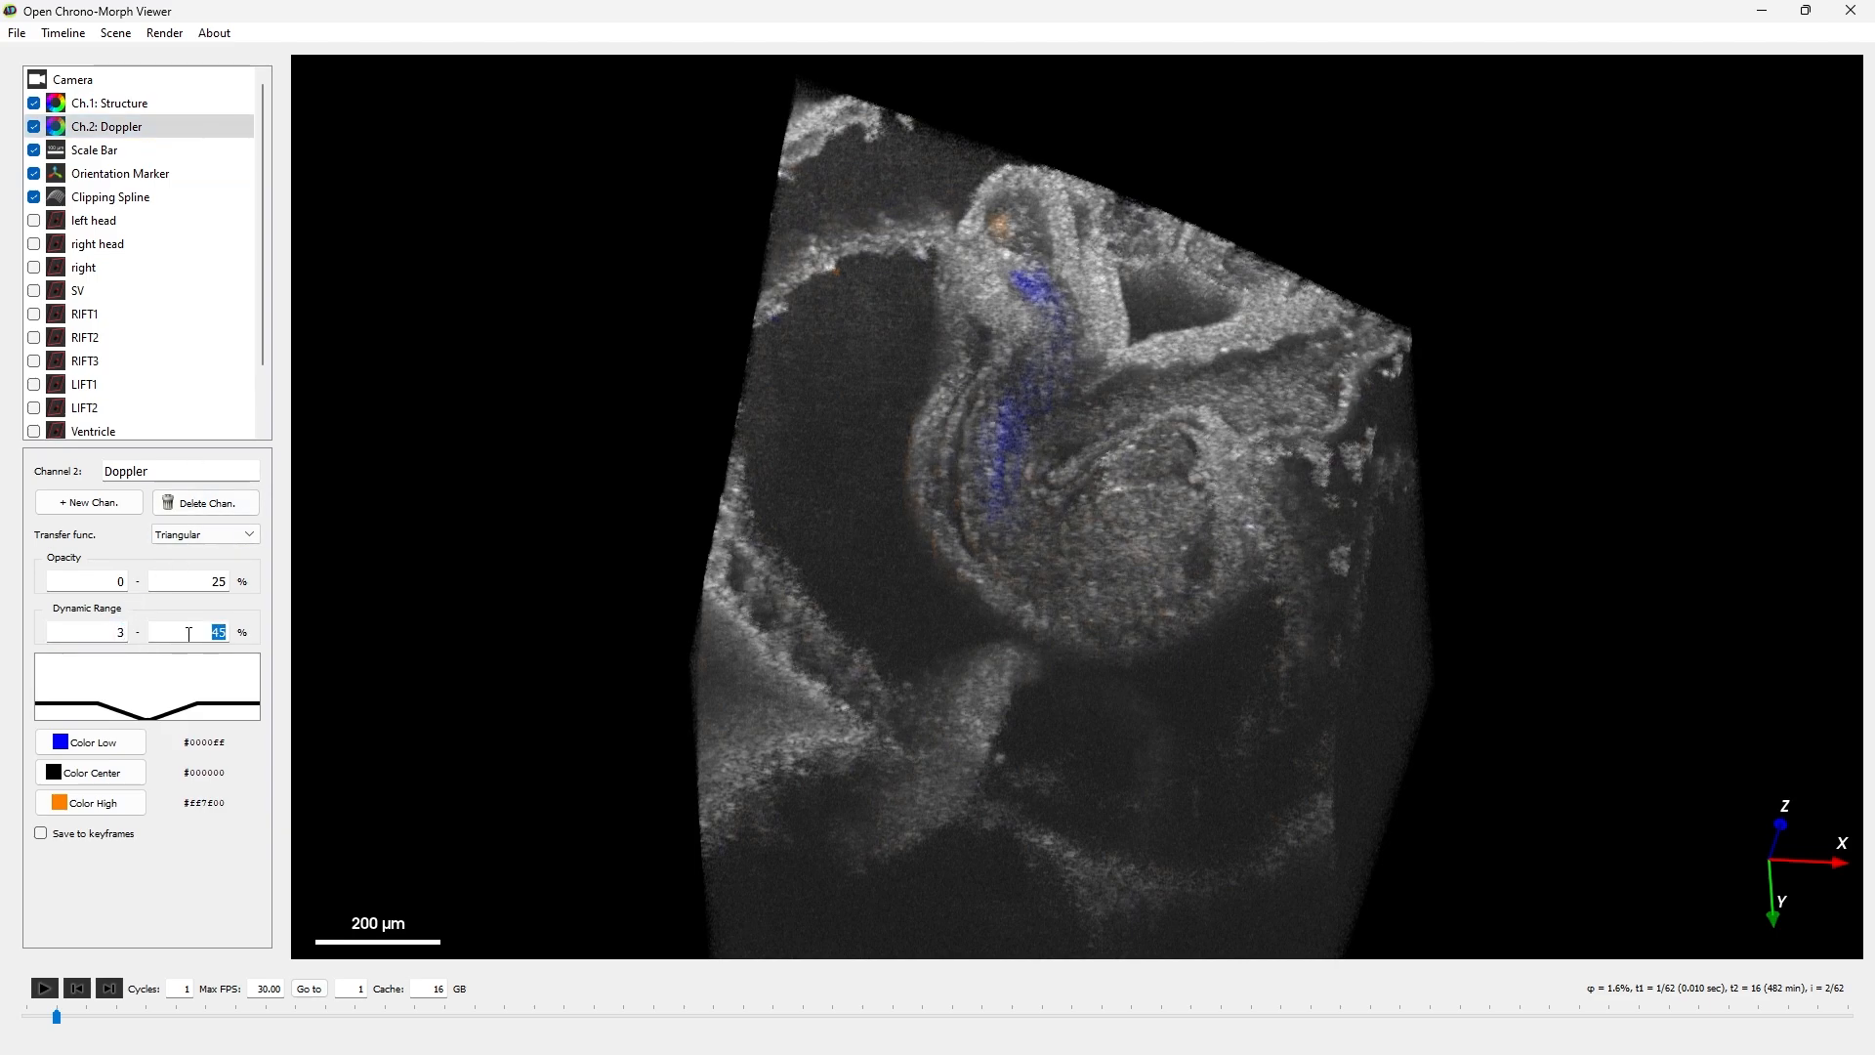
text(50)
click(16, 33)
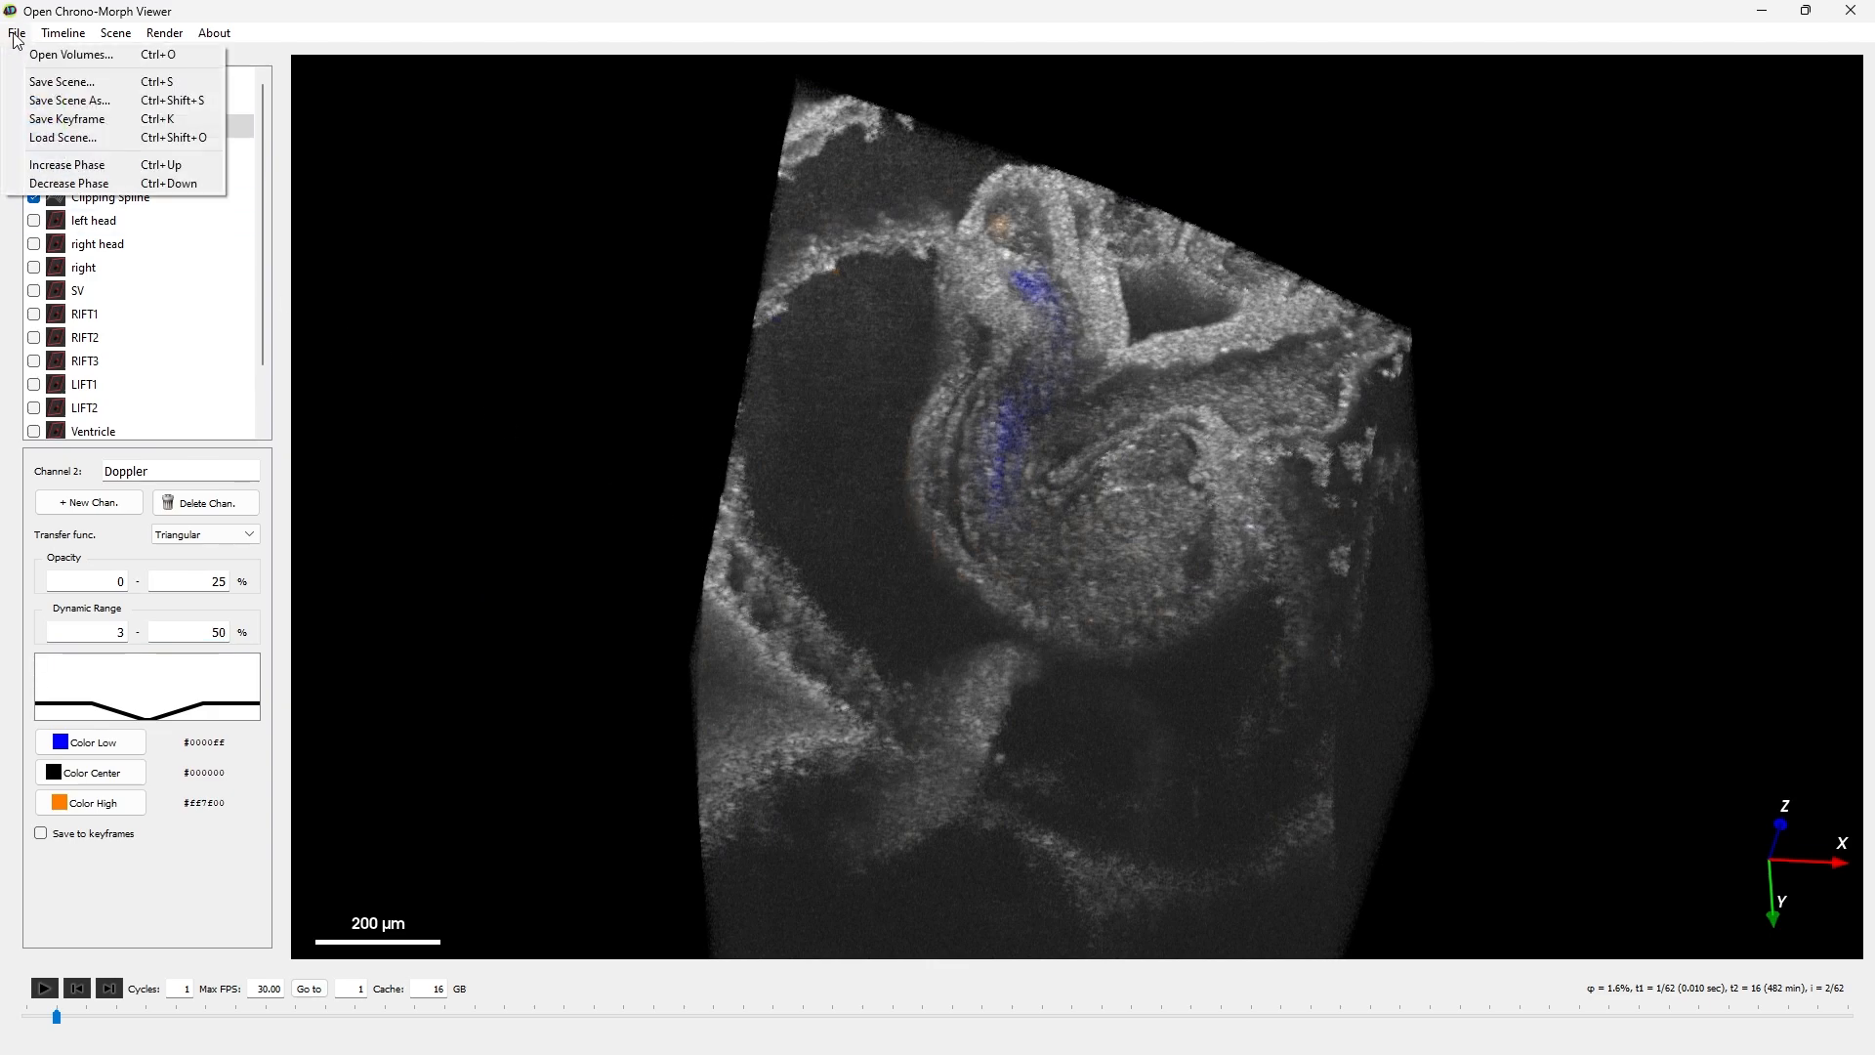
click(68, 79)
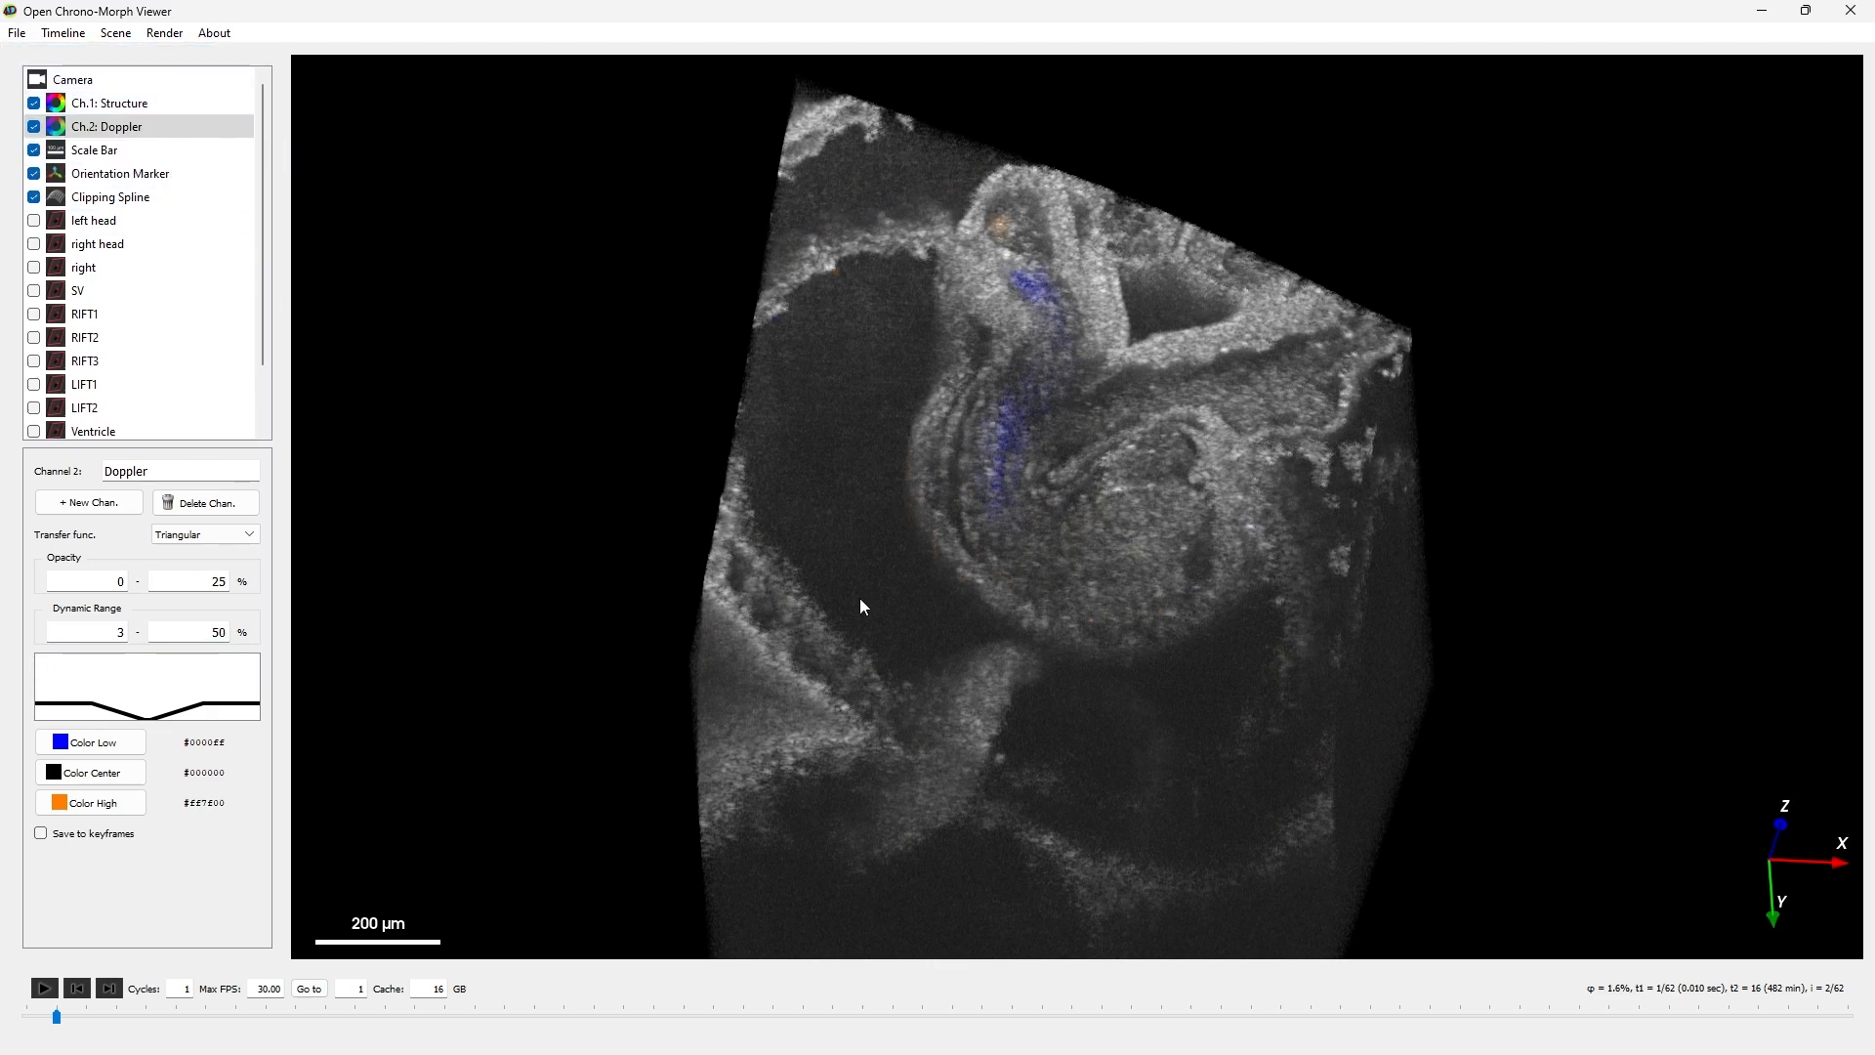
- Open main_scene.json in Notepad++ and examine the Doppler channel's name, type and dynamic range entries
drag(1270, 734, 1146, 184)
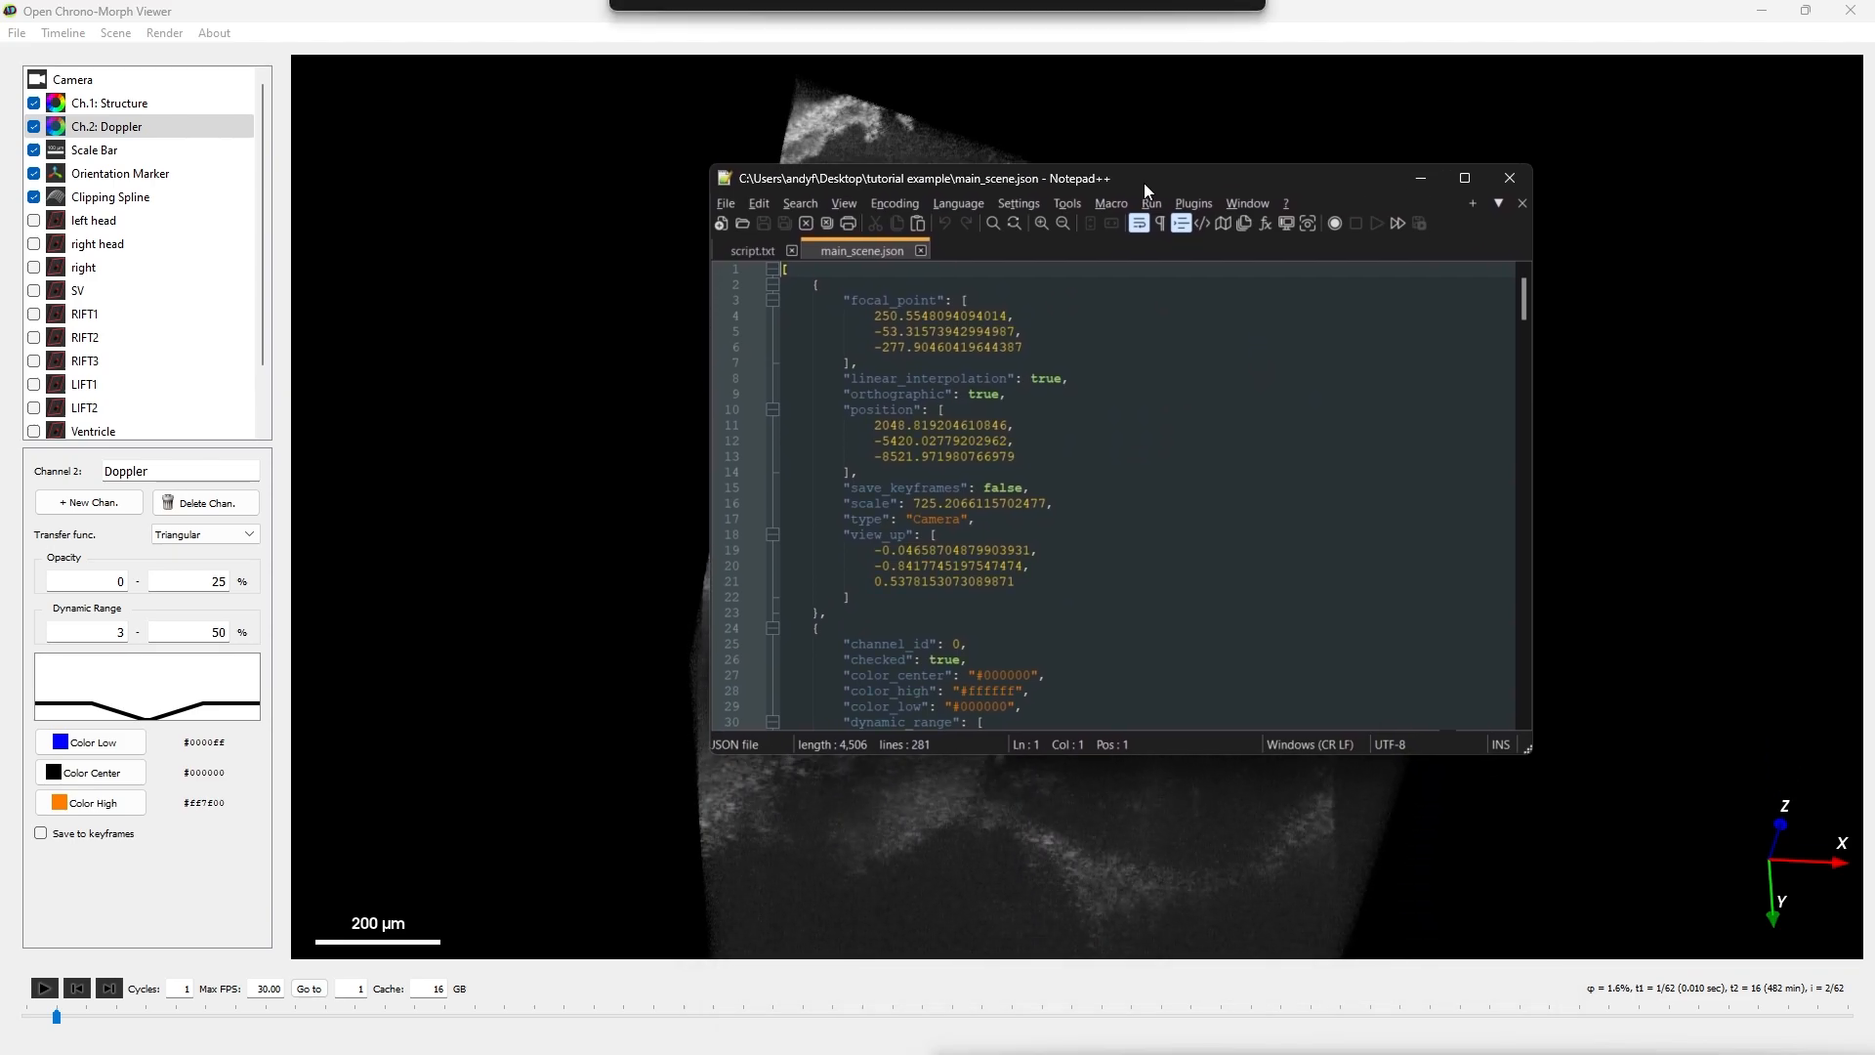
scroll(1125, 536, down, 4)
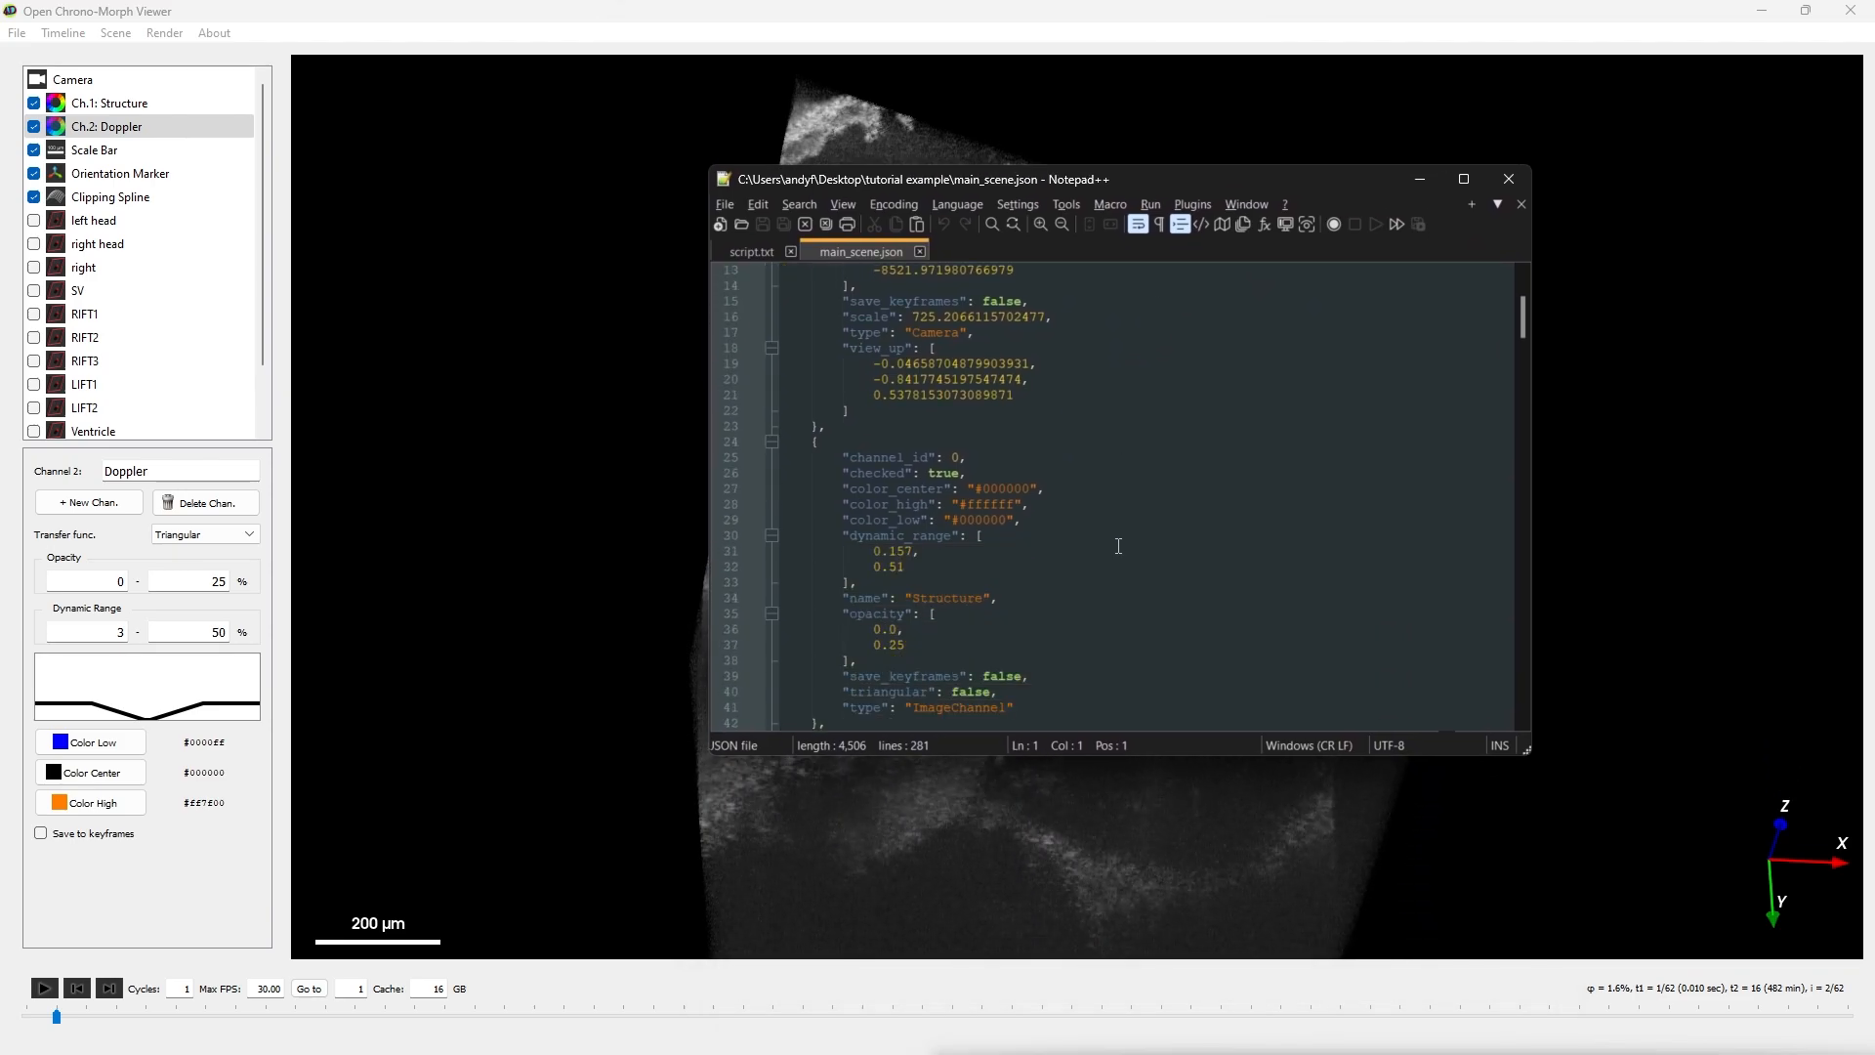
scroll(1118, 545, down, 8)
click(991, 623)
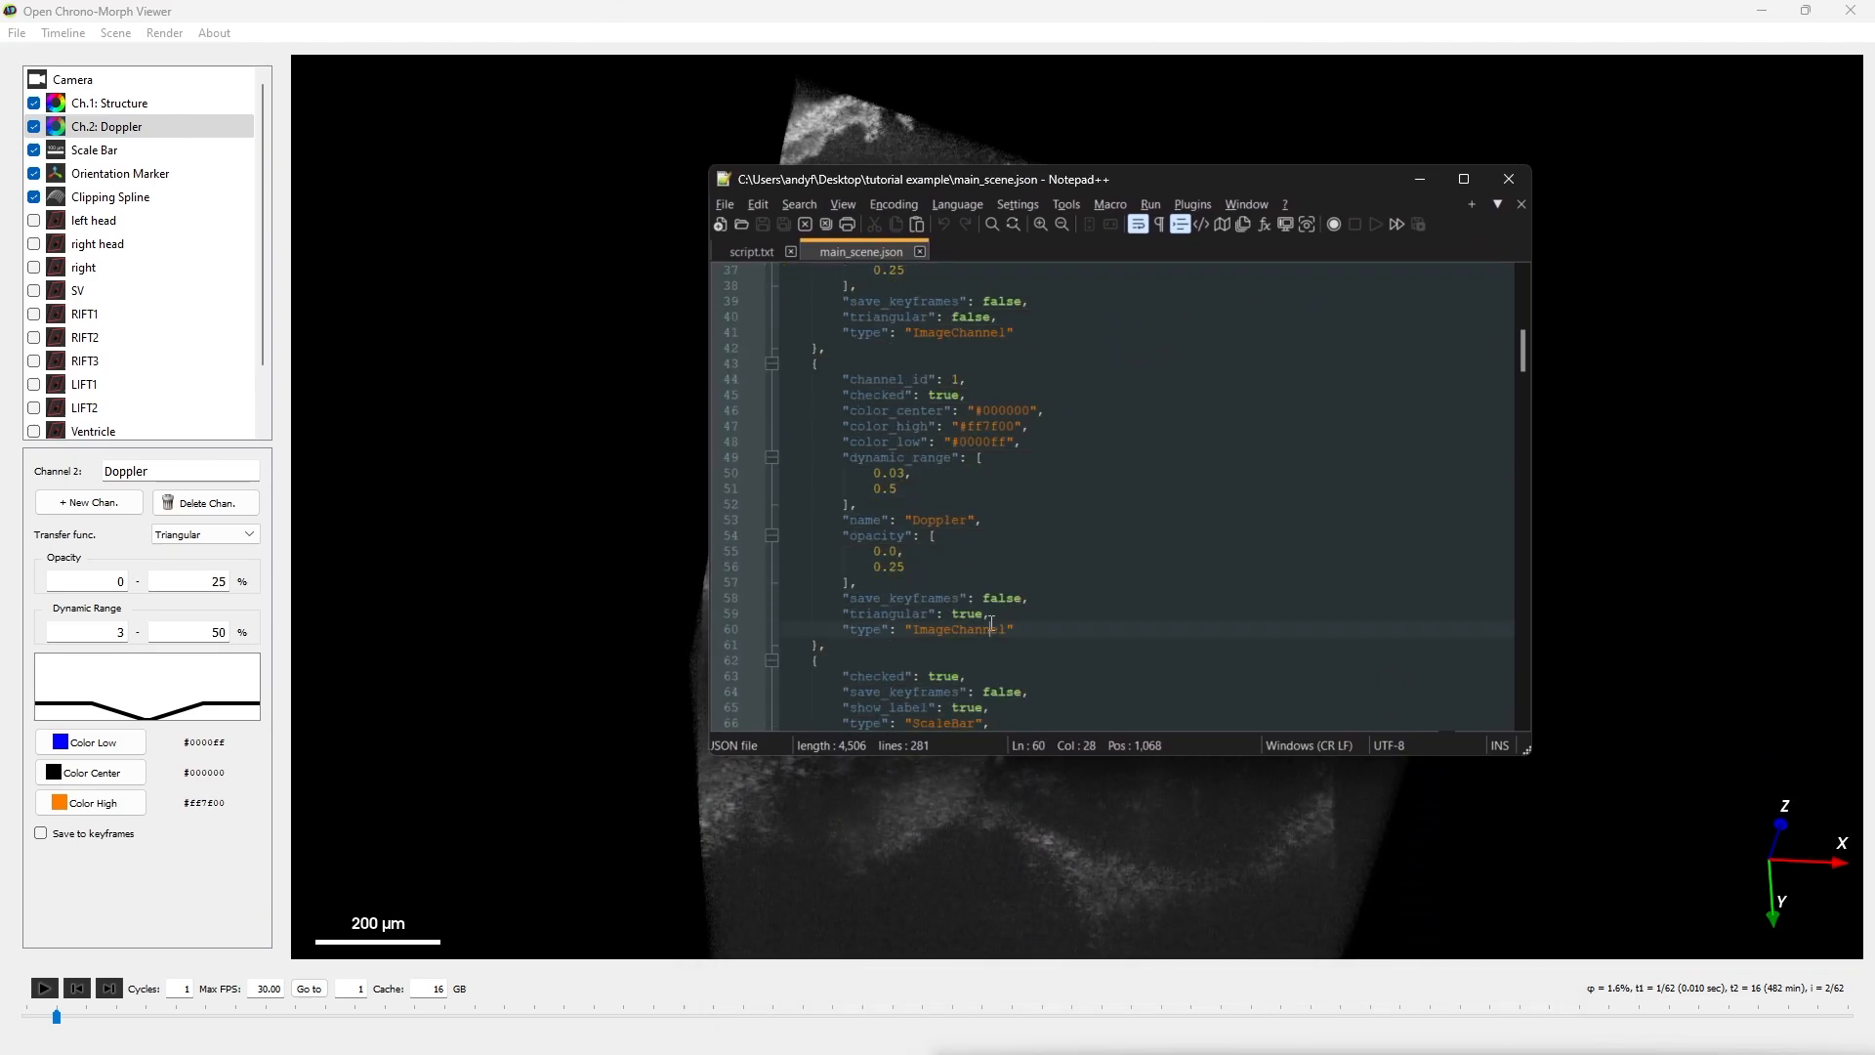
double_click(991, 628)
double_click(937, 520)
drag(925, 490, 892, 478)
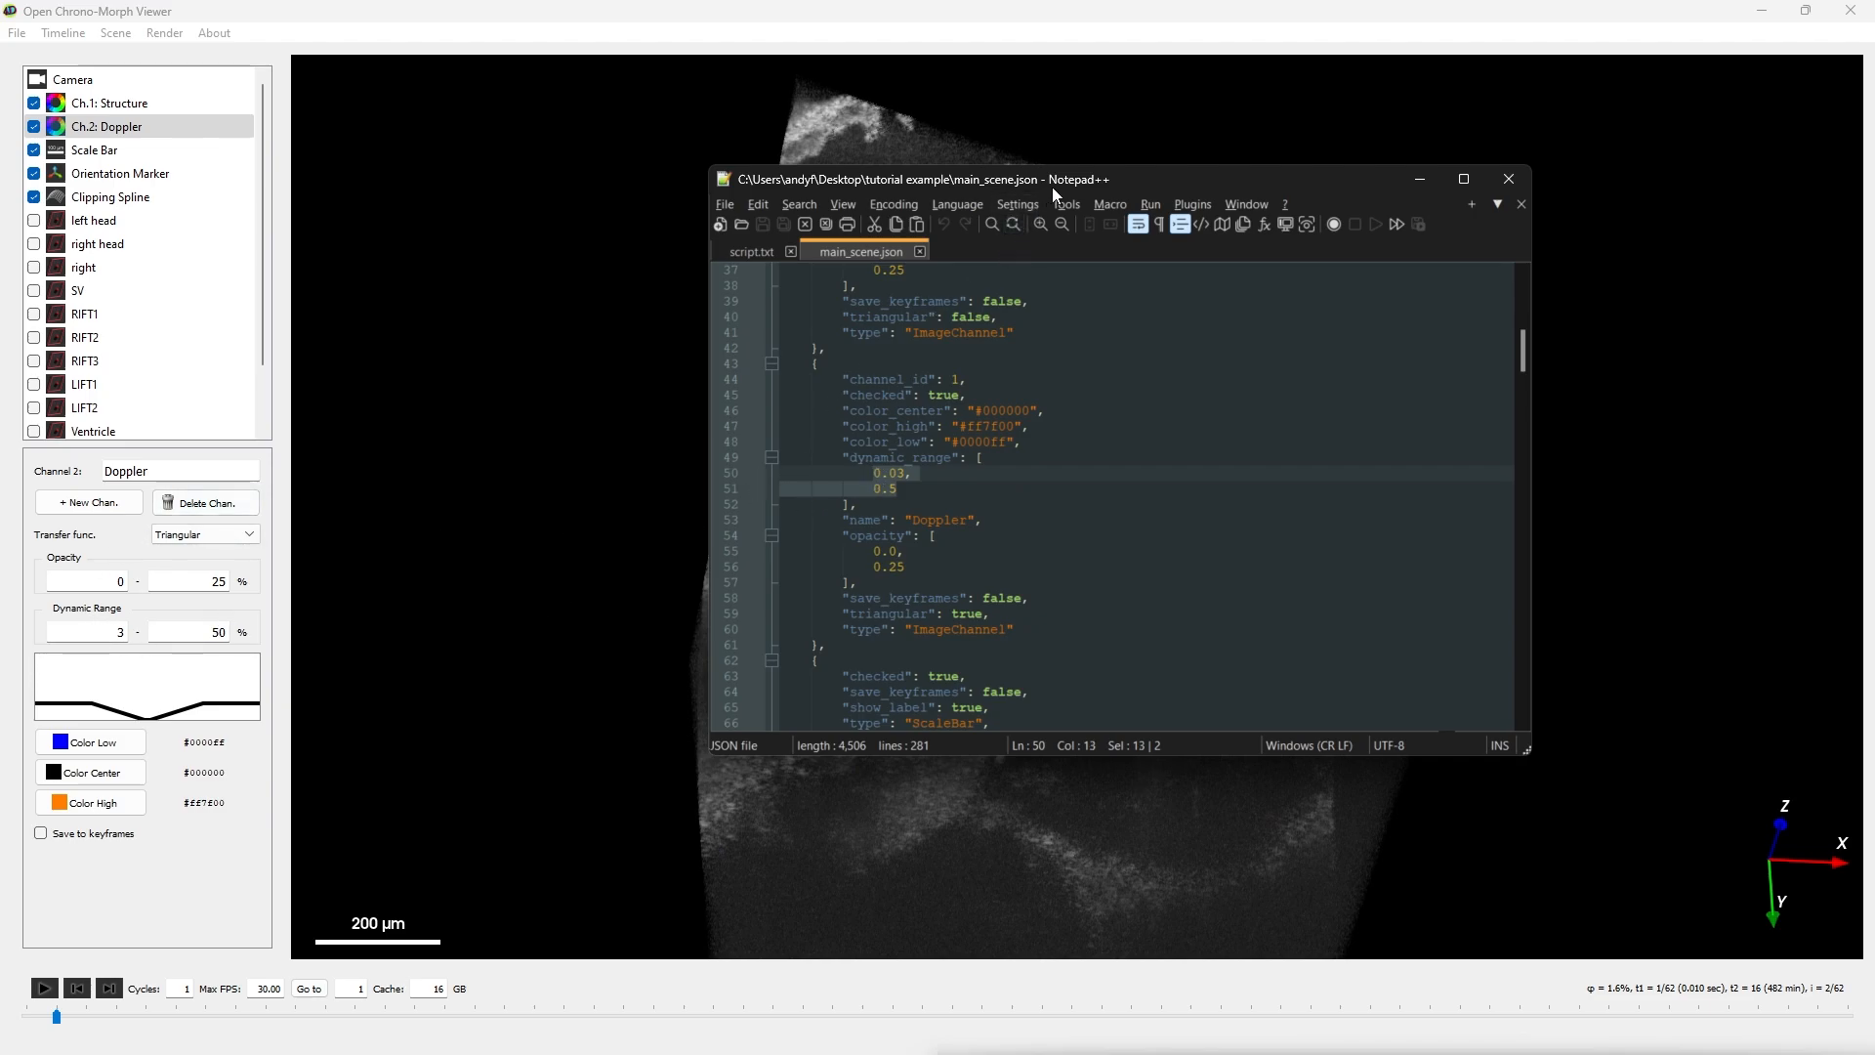
- Set the Structure channel's dynamic range to 0.18 and 0.42 in main_scene.json and save the file
scroll(1012, 556, up, 6)
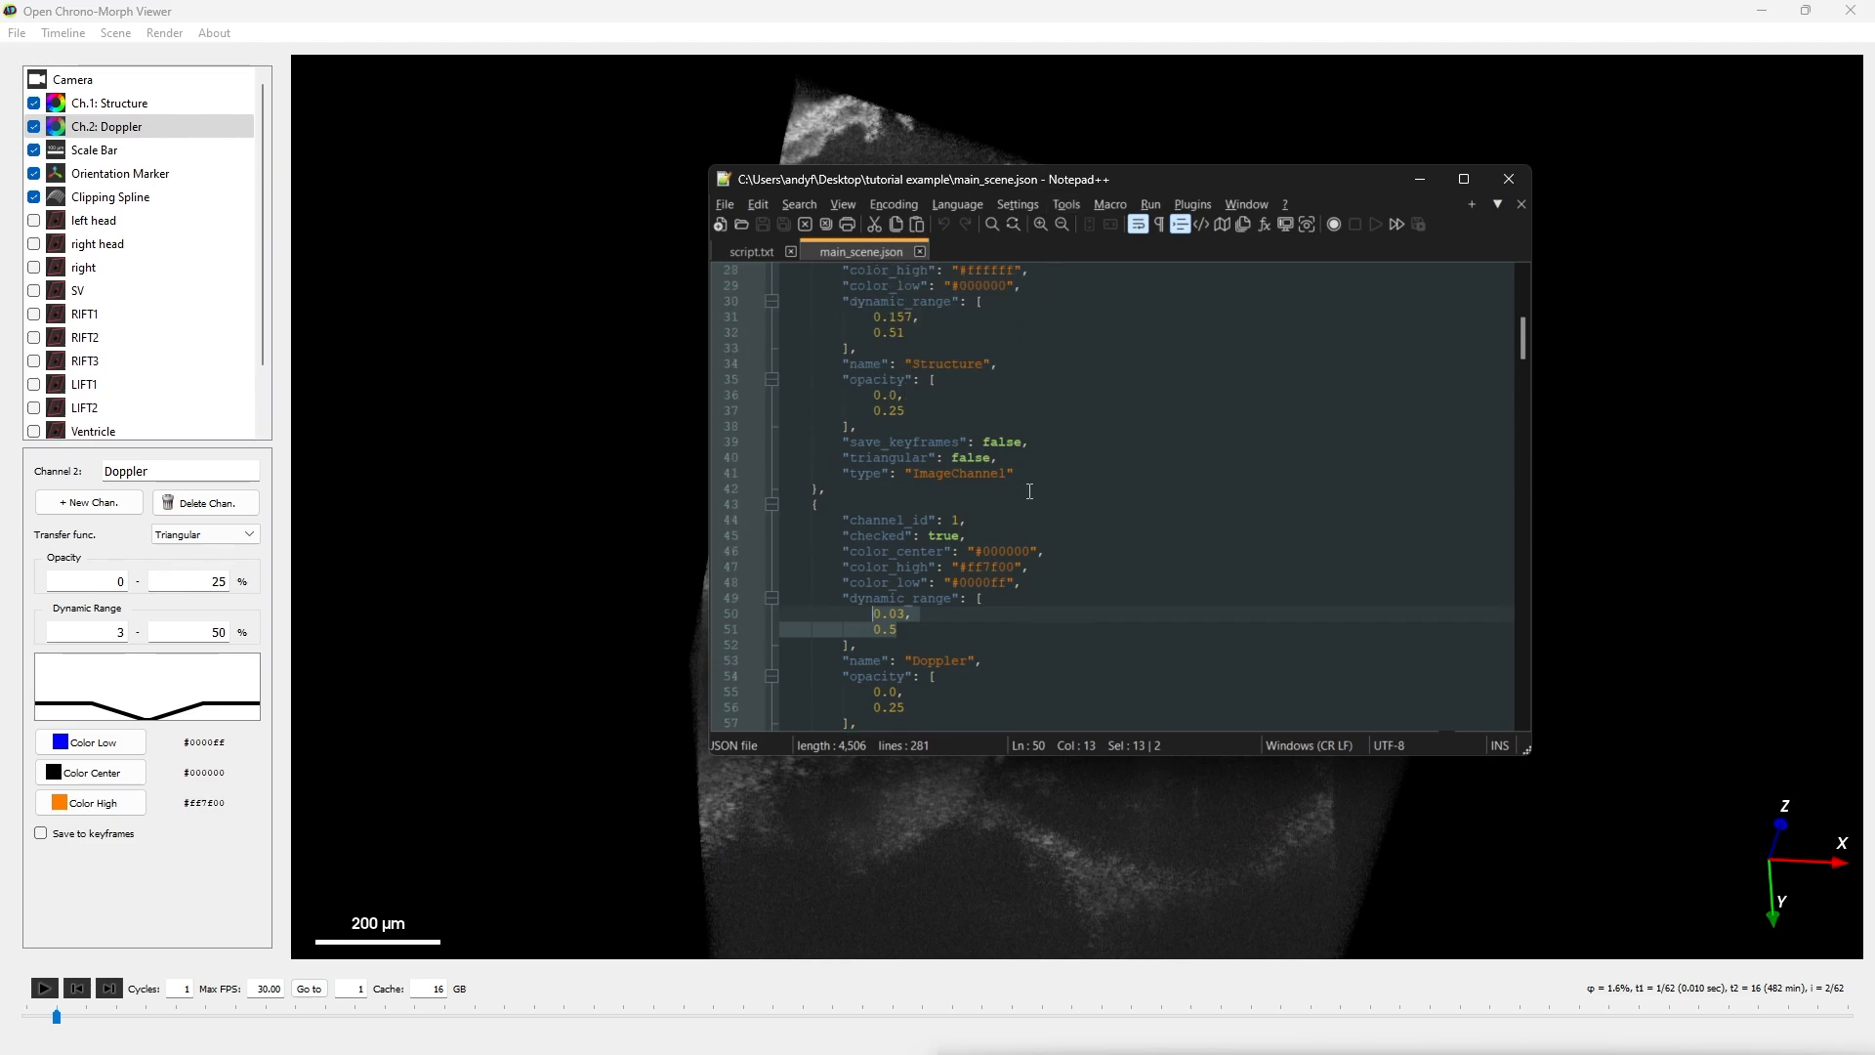
double_click(952, 615)
double_click(926, 506)
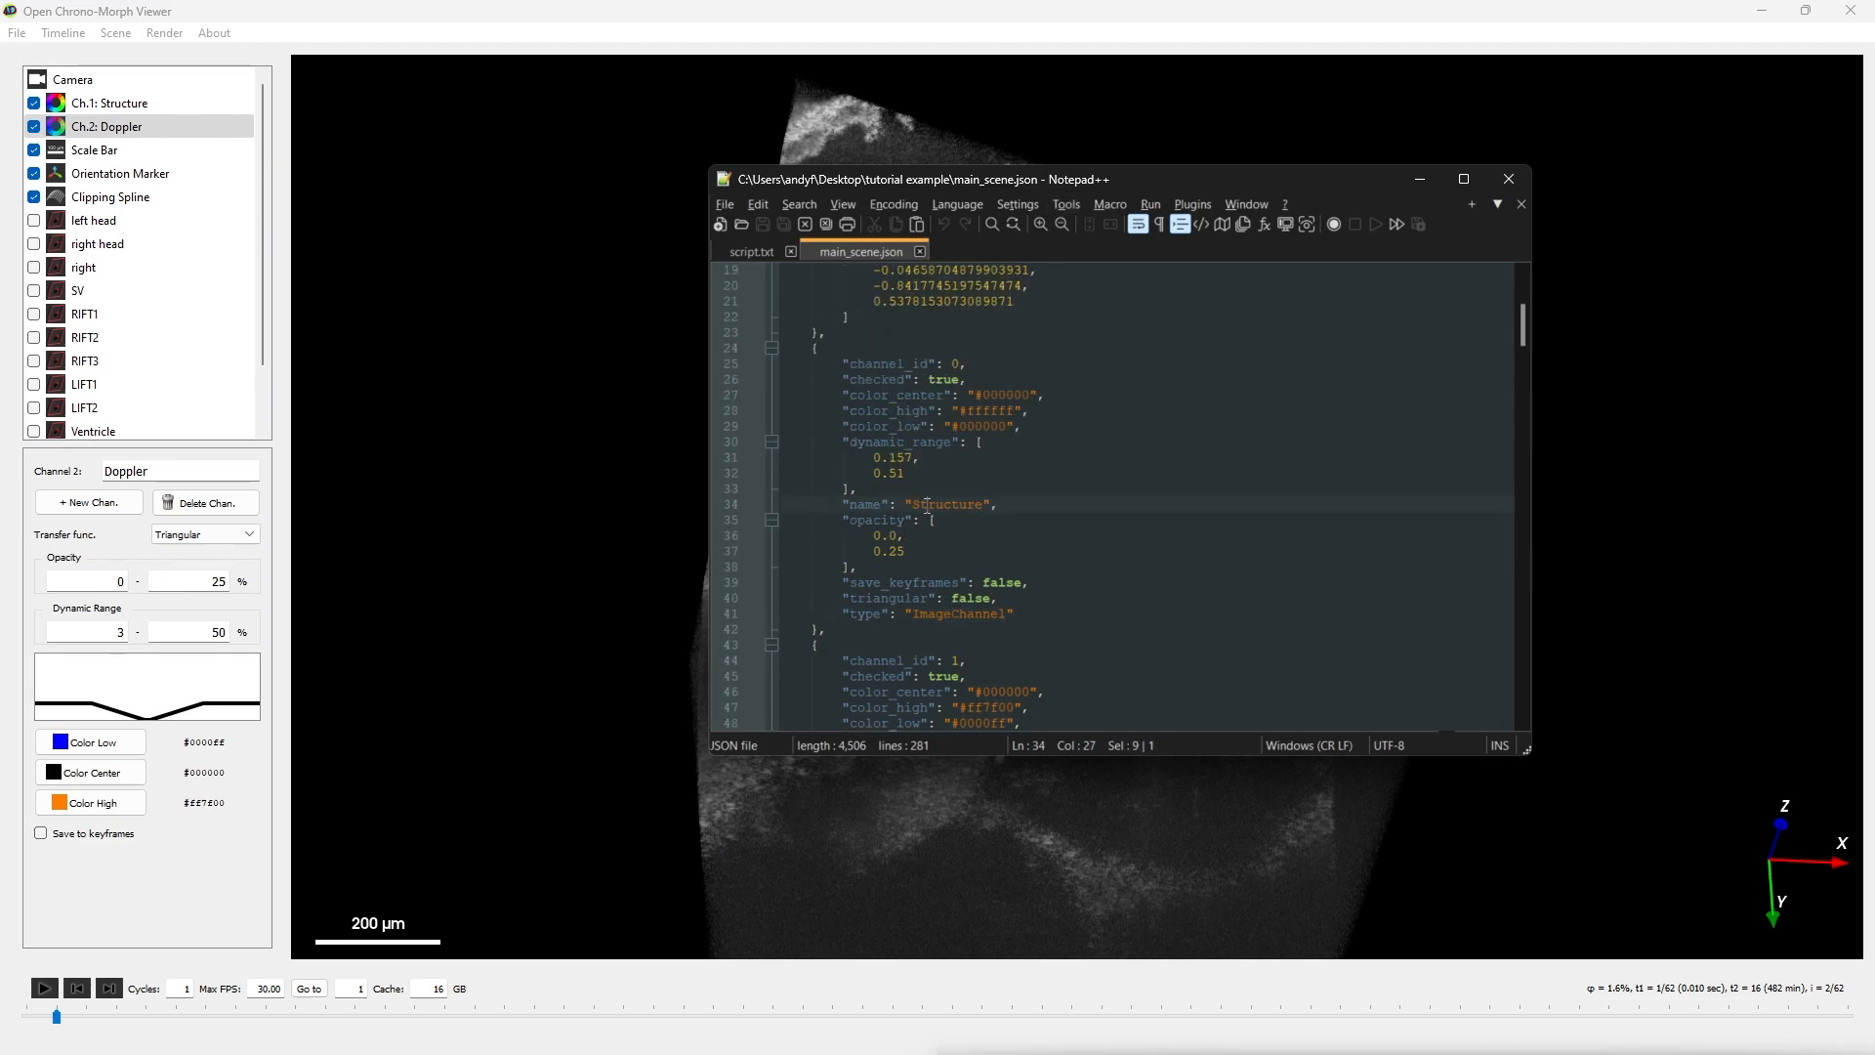
click(905, 456)
key(BackSpace)
key(BackSpace)
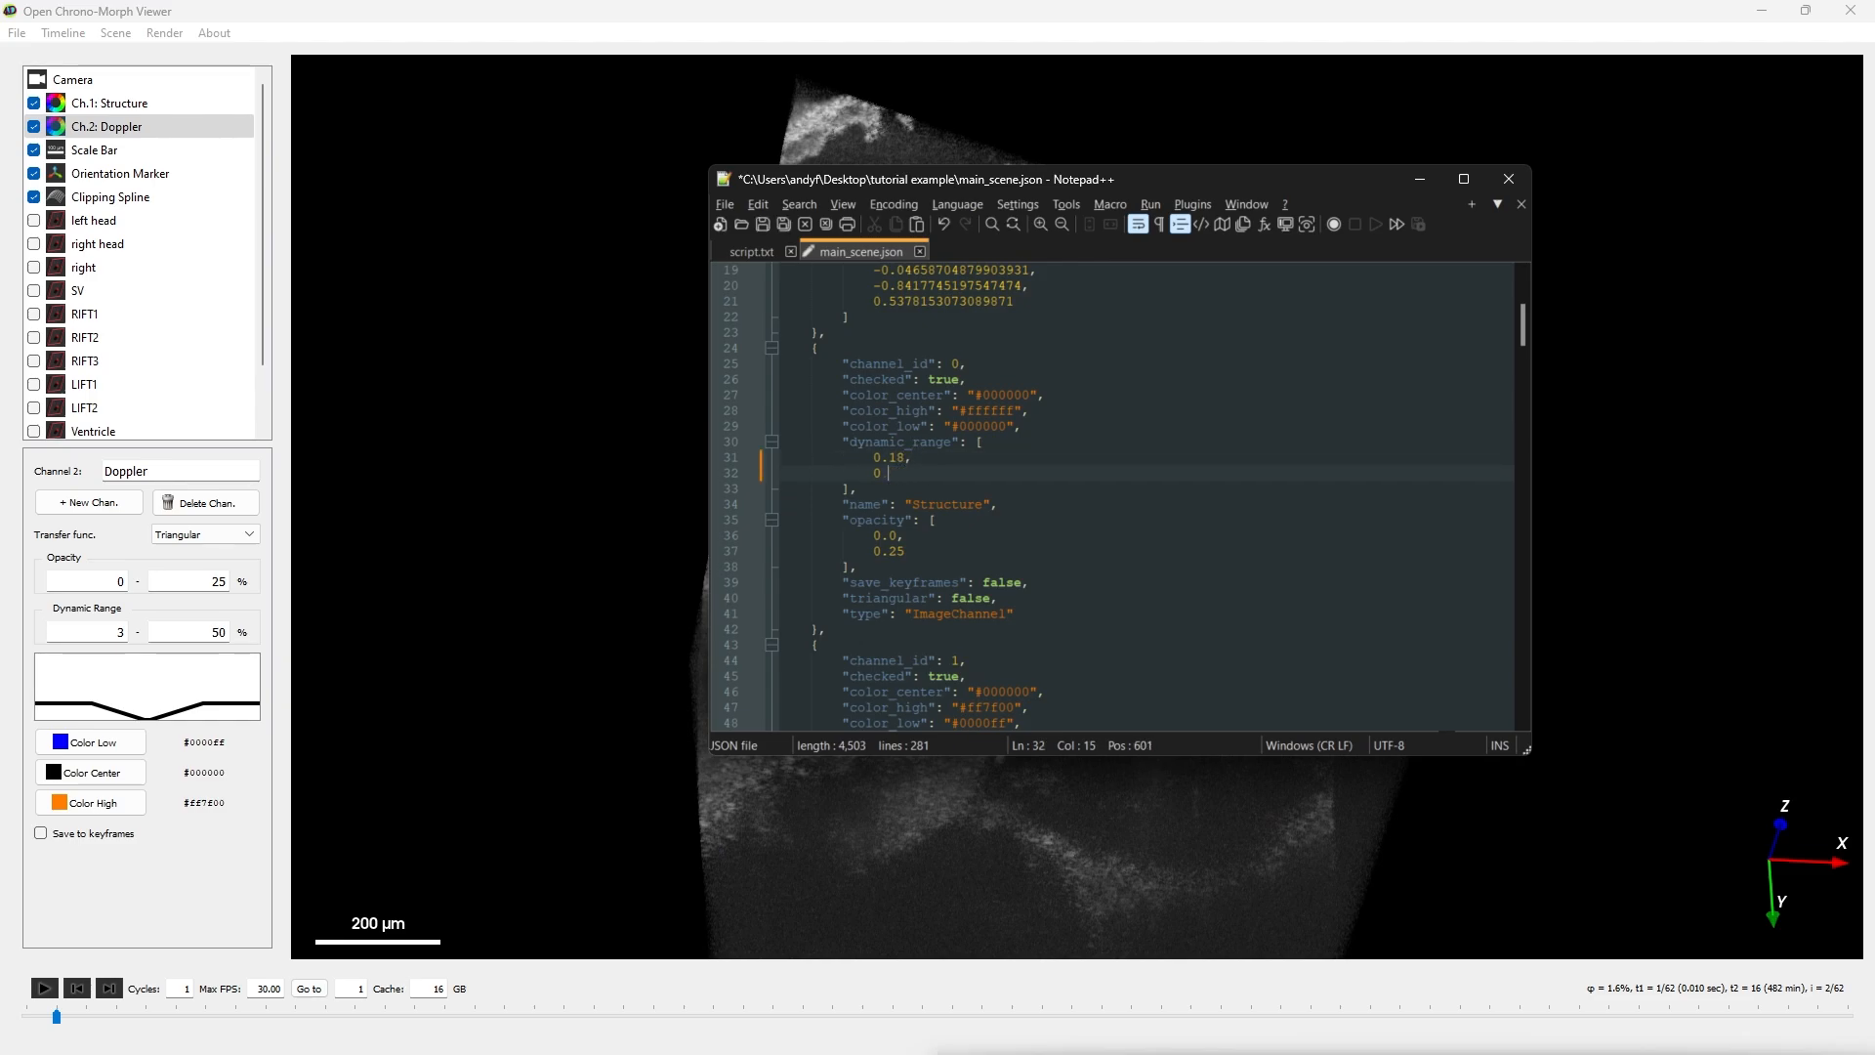
key(ctrl+s)
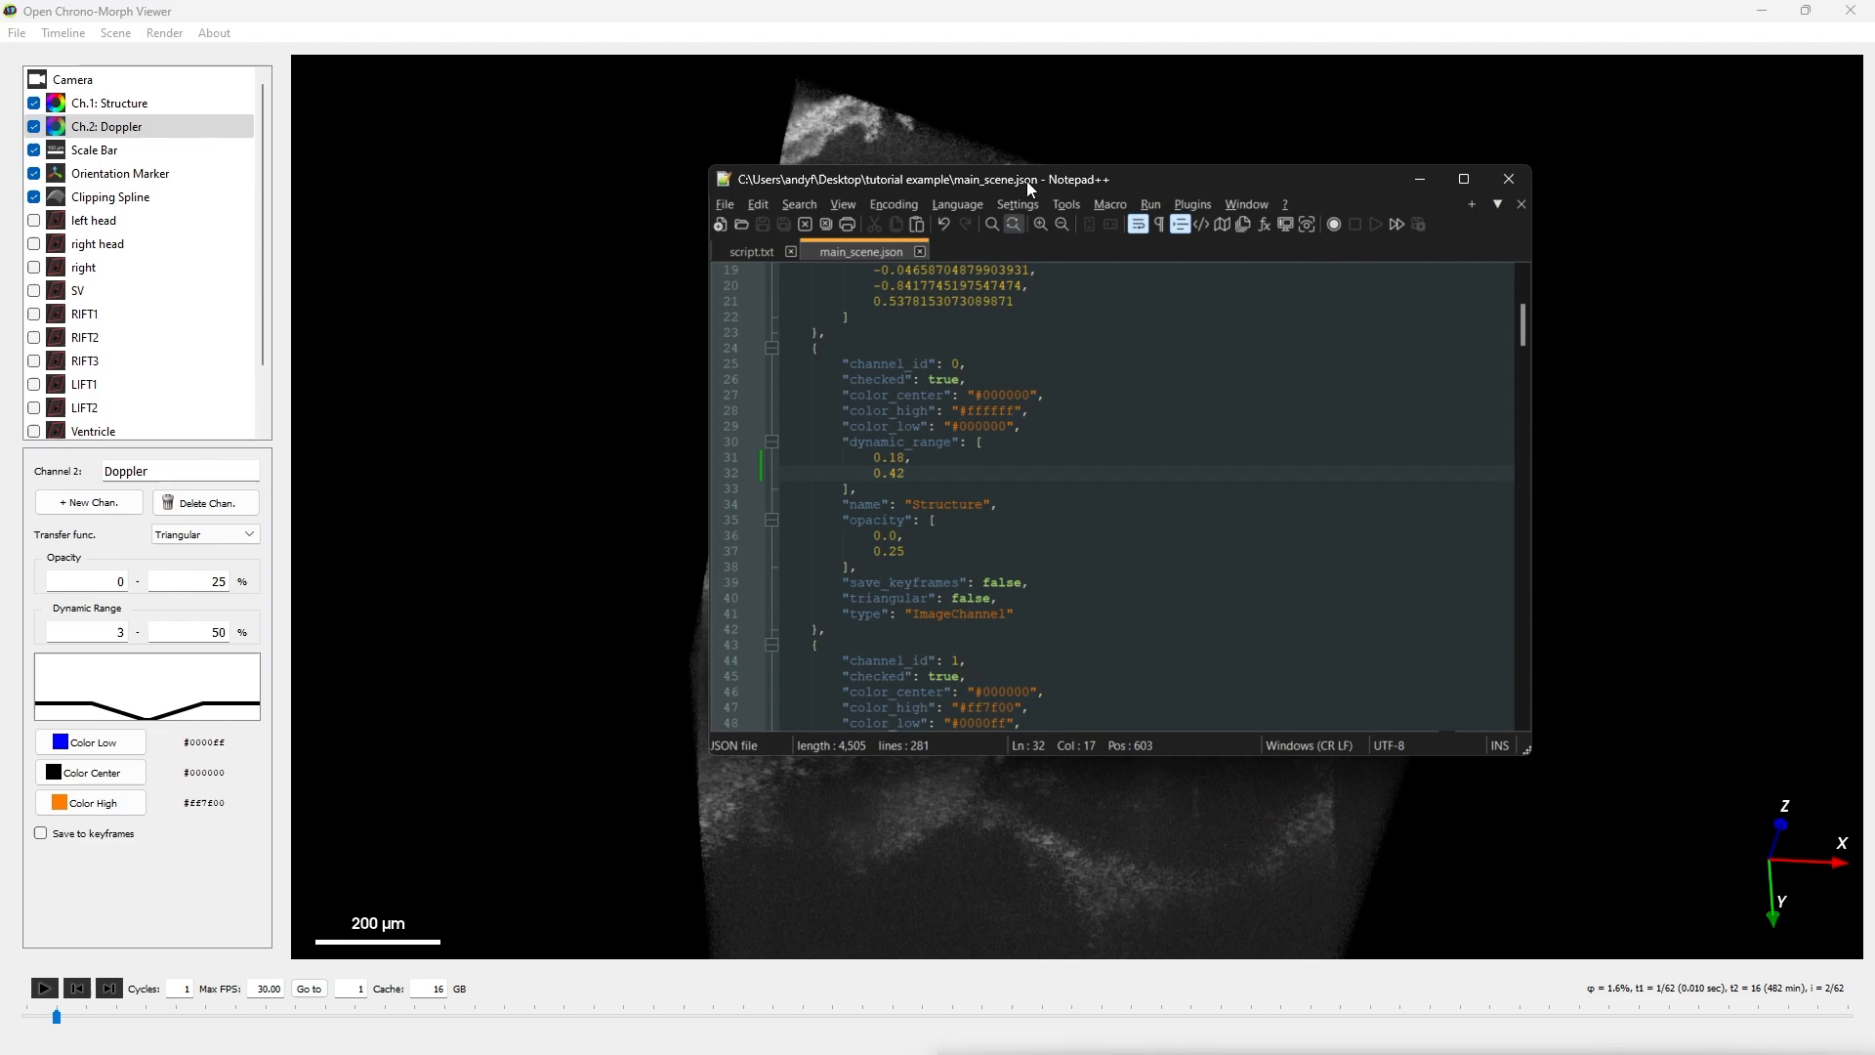
- Switch to Open Chrono-Morph Viewer, reload the scene file main_scene.json and show the Structure channel's settings
drag(1028, 179, 1017, 434)
click(185, 104)
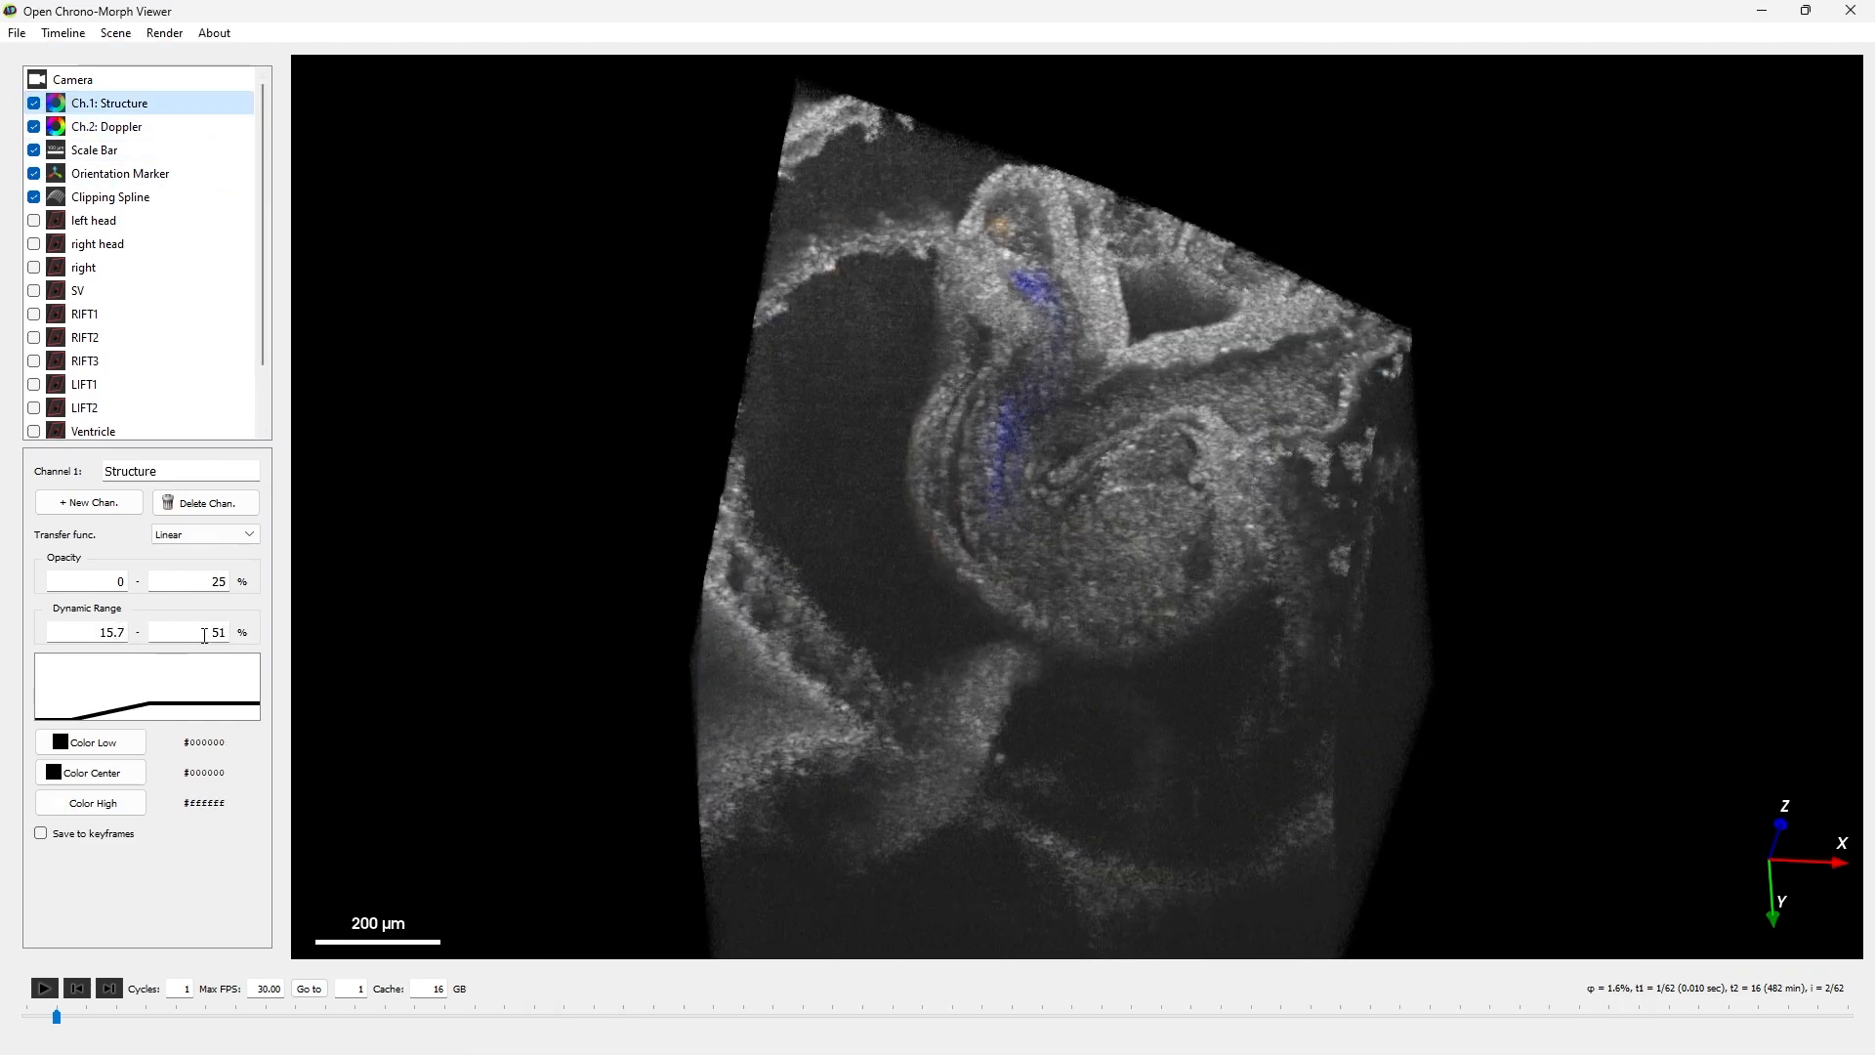
click(17, 32)
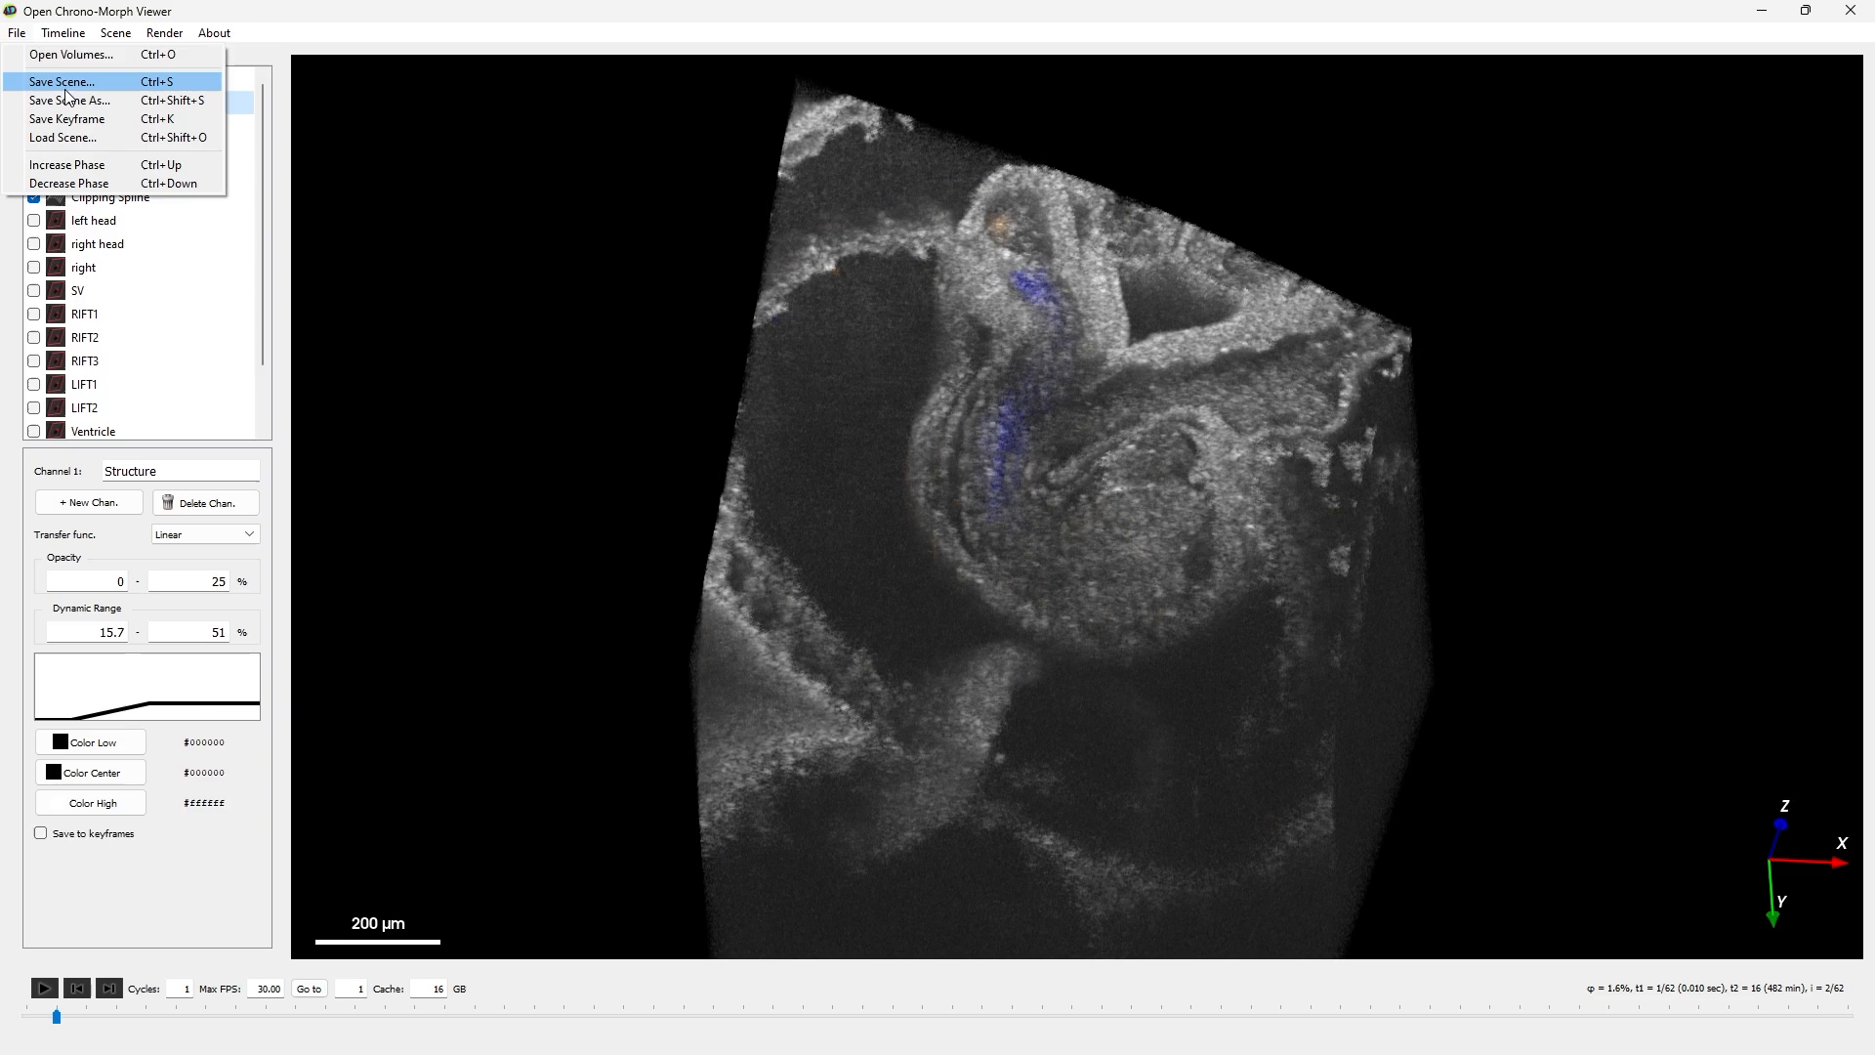
click(78, 140)
double_click(231, 205)
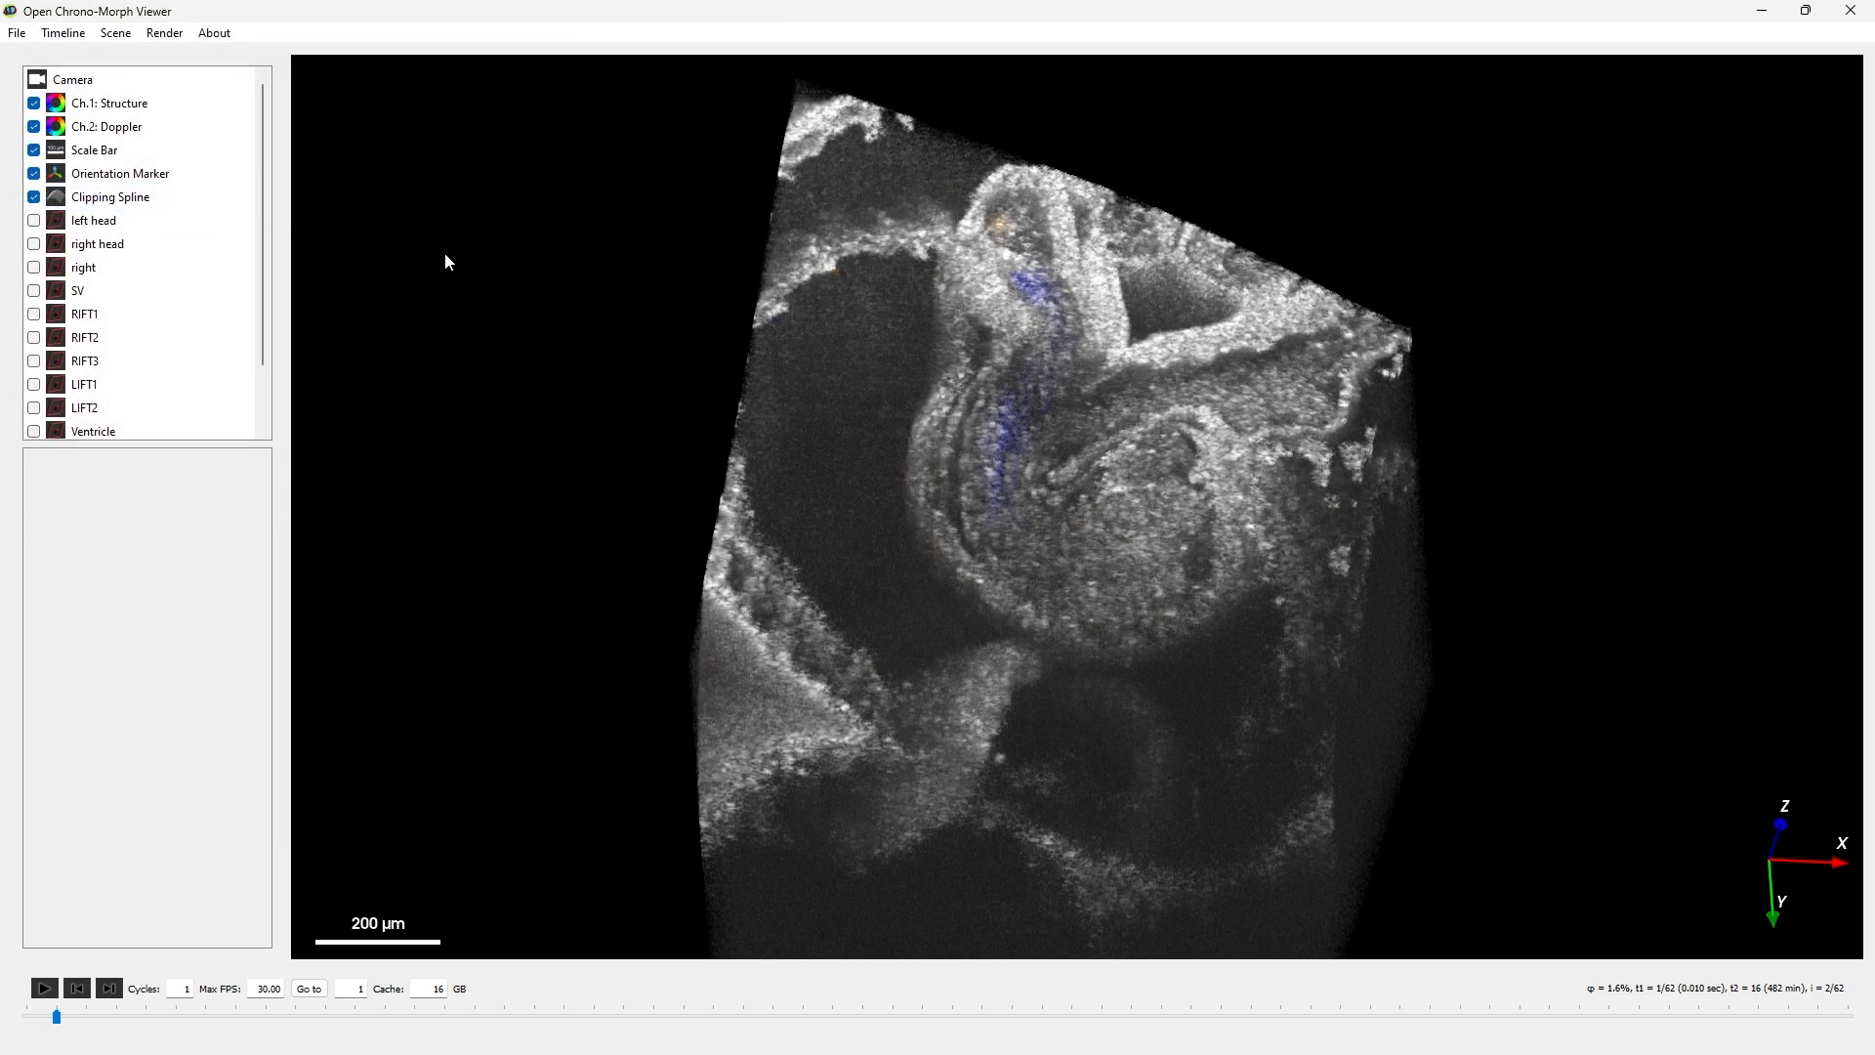
click(147, 103)
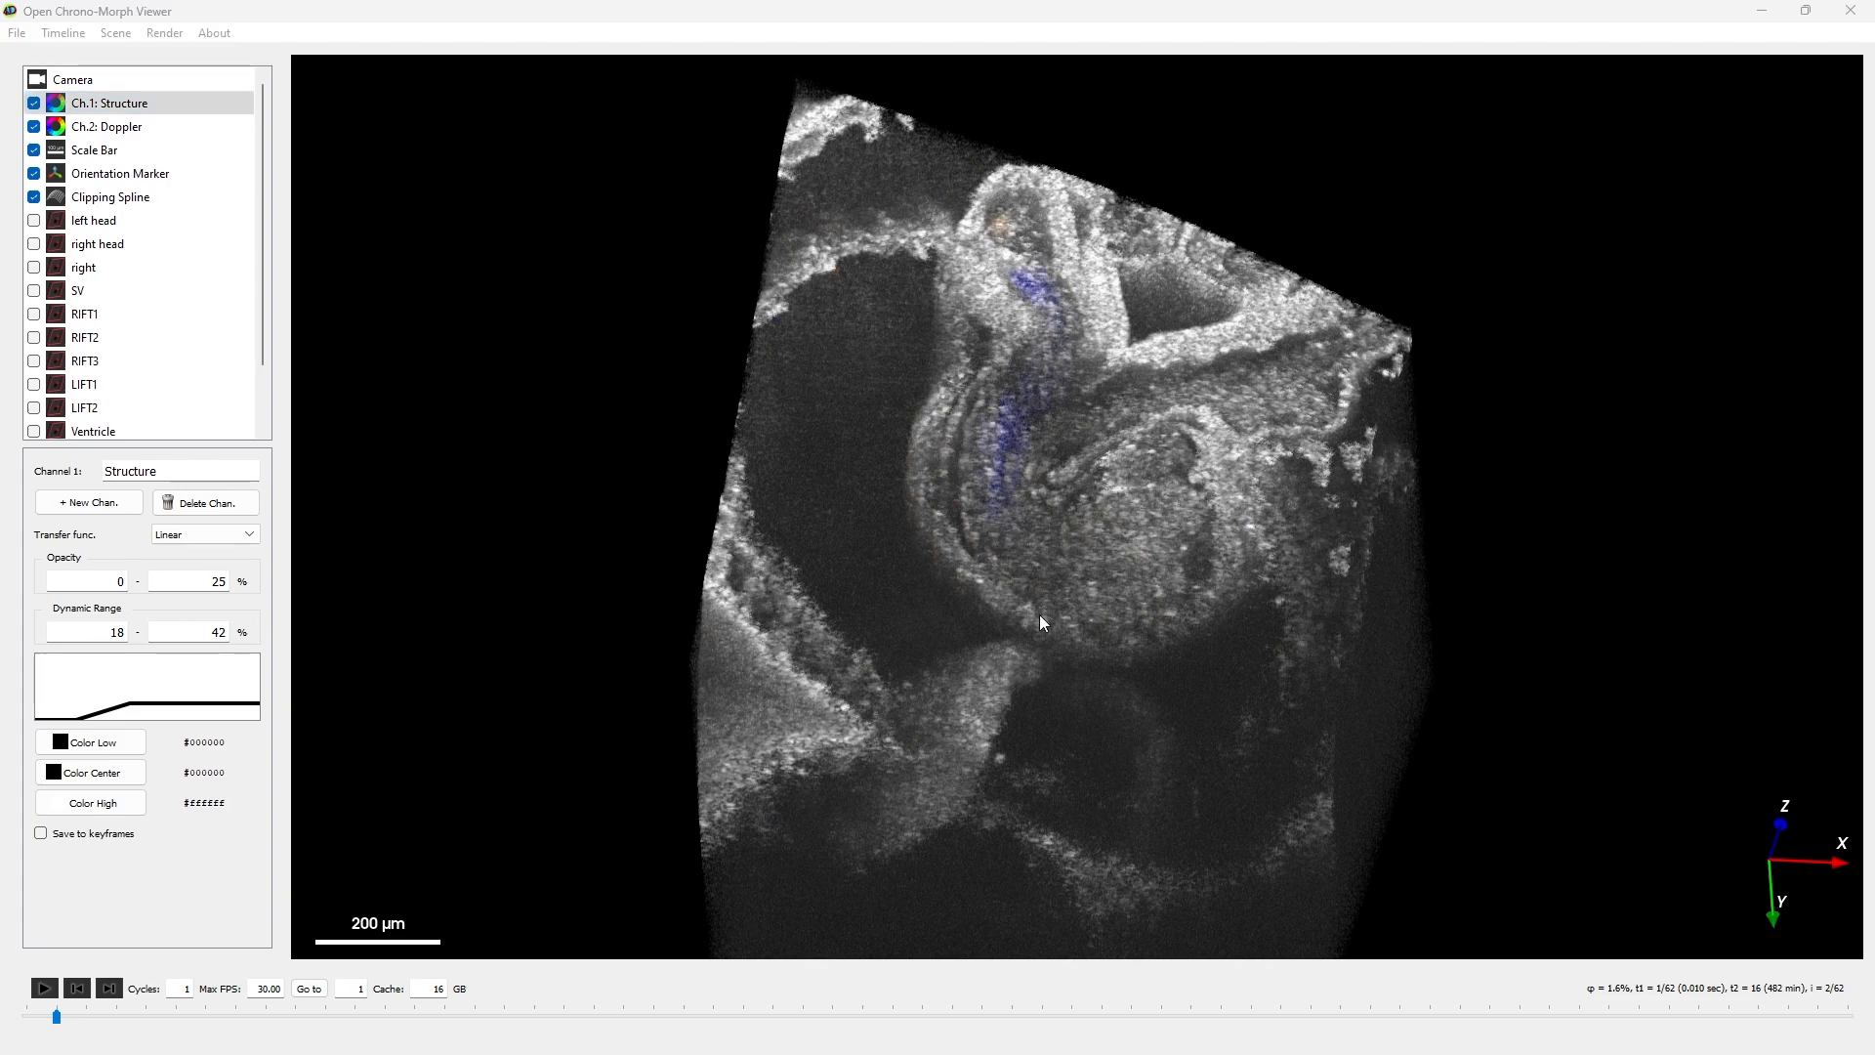
- Orbit the volume to a view from its left side and enable saving the camera to keyframes
mouse_move(1039, 614)
mouse_down()
mouse_move(1215, 595)
mouse_move(1346, 664)
mouse_up()
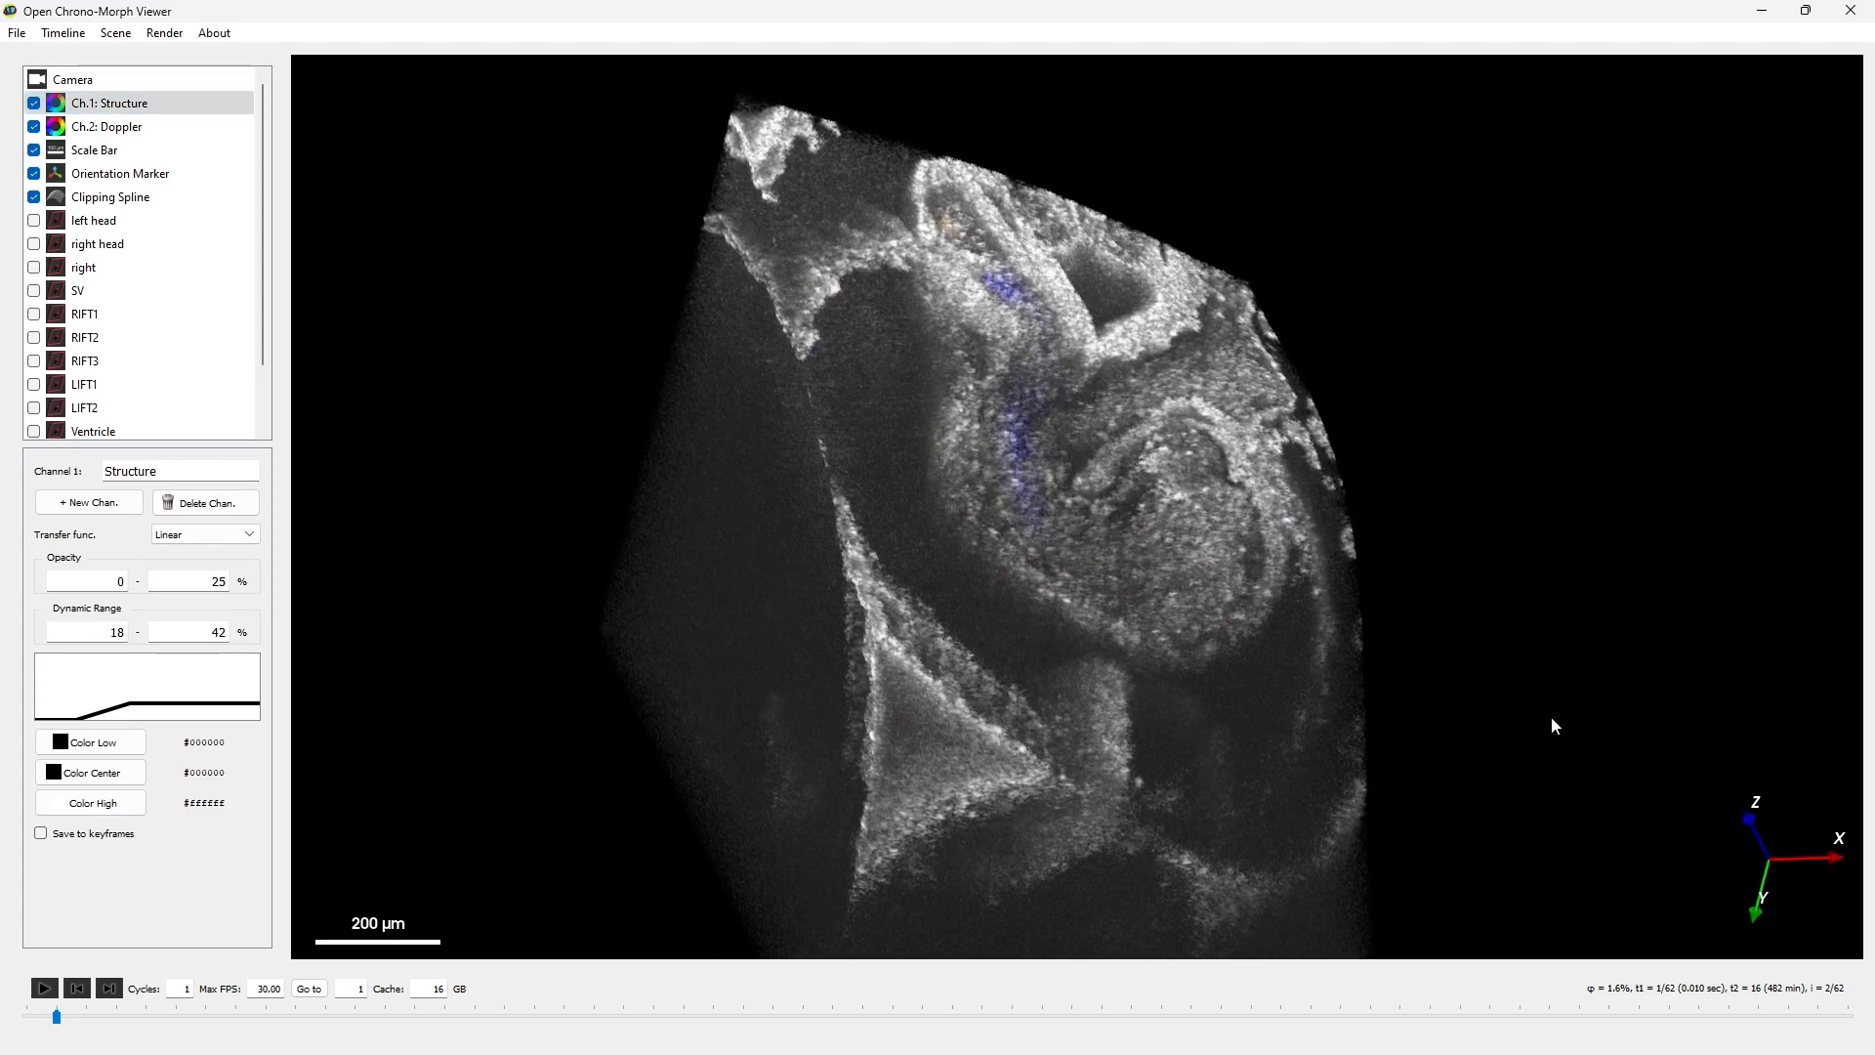
mouse_move(1552, 719)
mouse_down()
mouse_move(1557, 636)
mouse_move(1280, 736)
mouse_move(1473, 766)
mouse_move(1477, 703)
mouse_up()
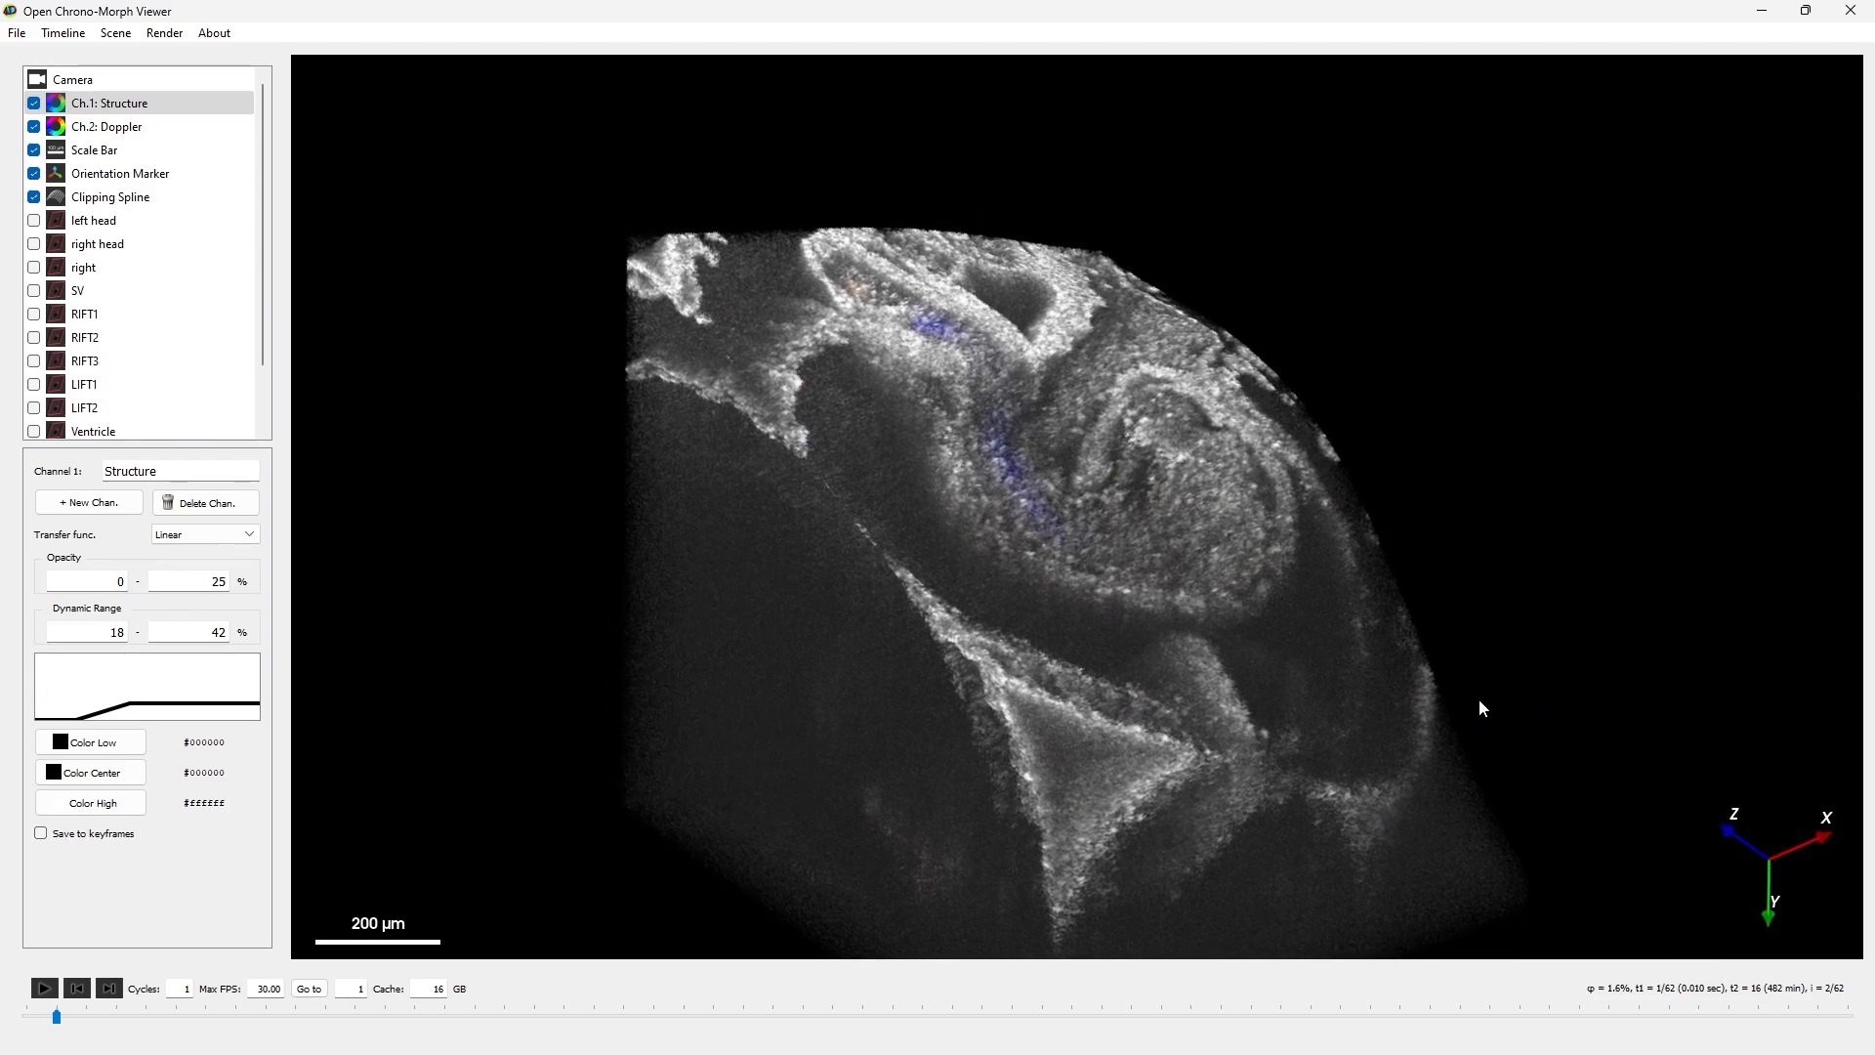
click(151, 82)
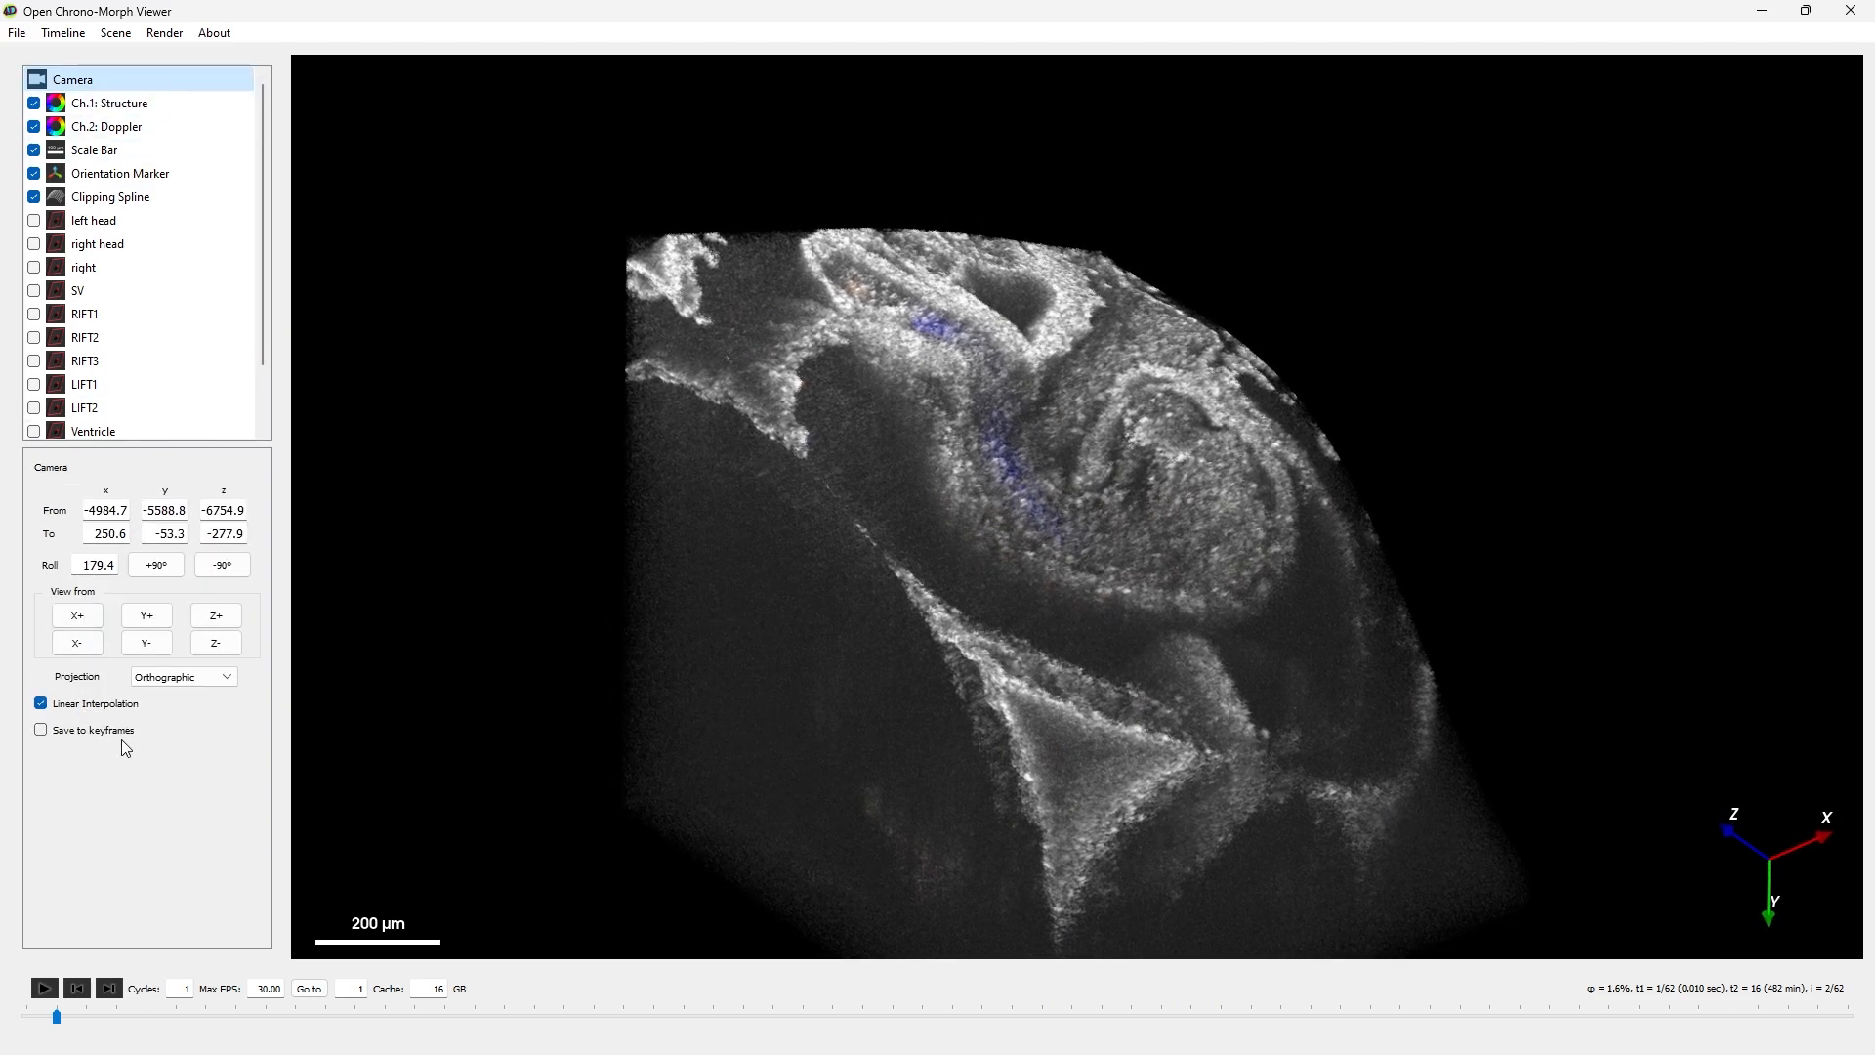
click(41, 731)
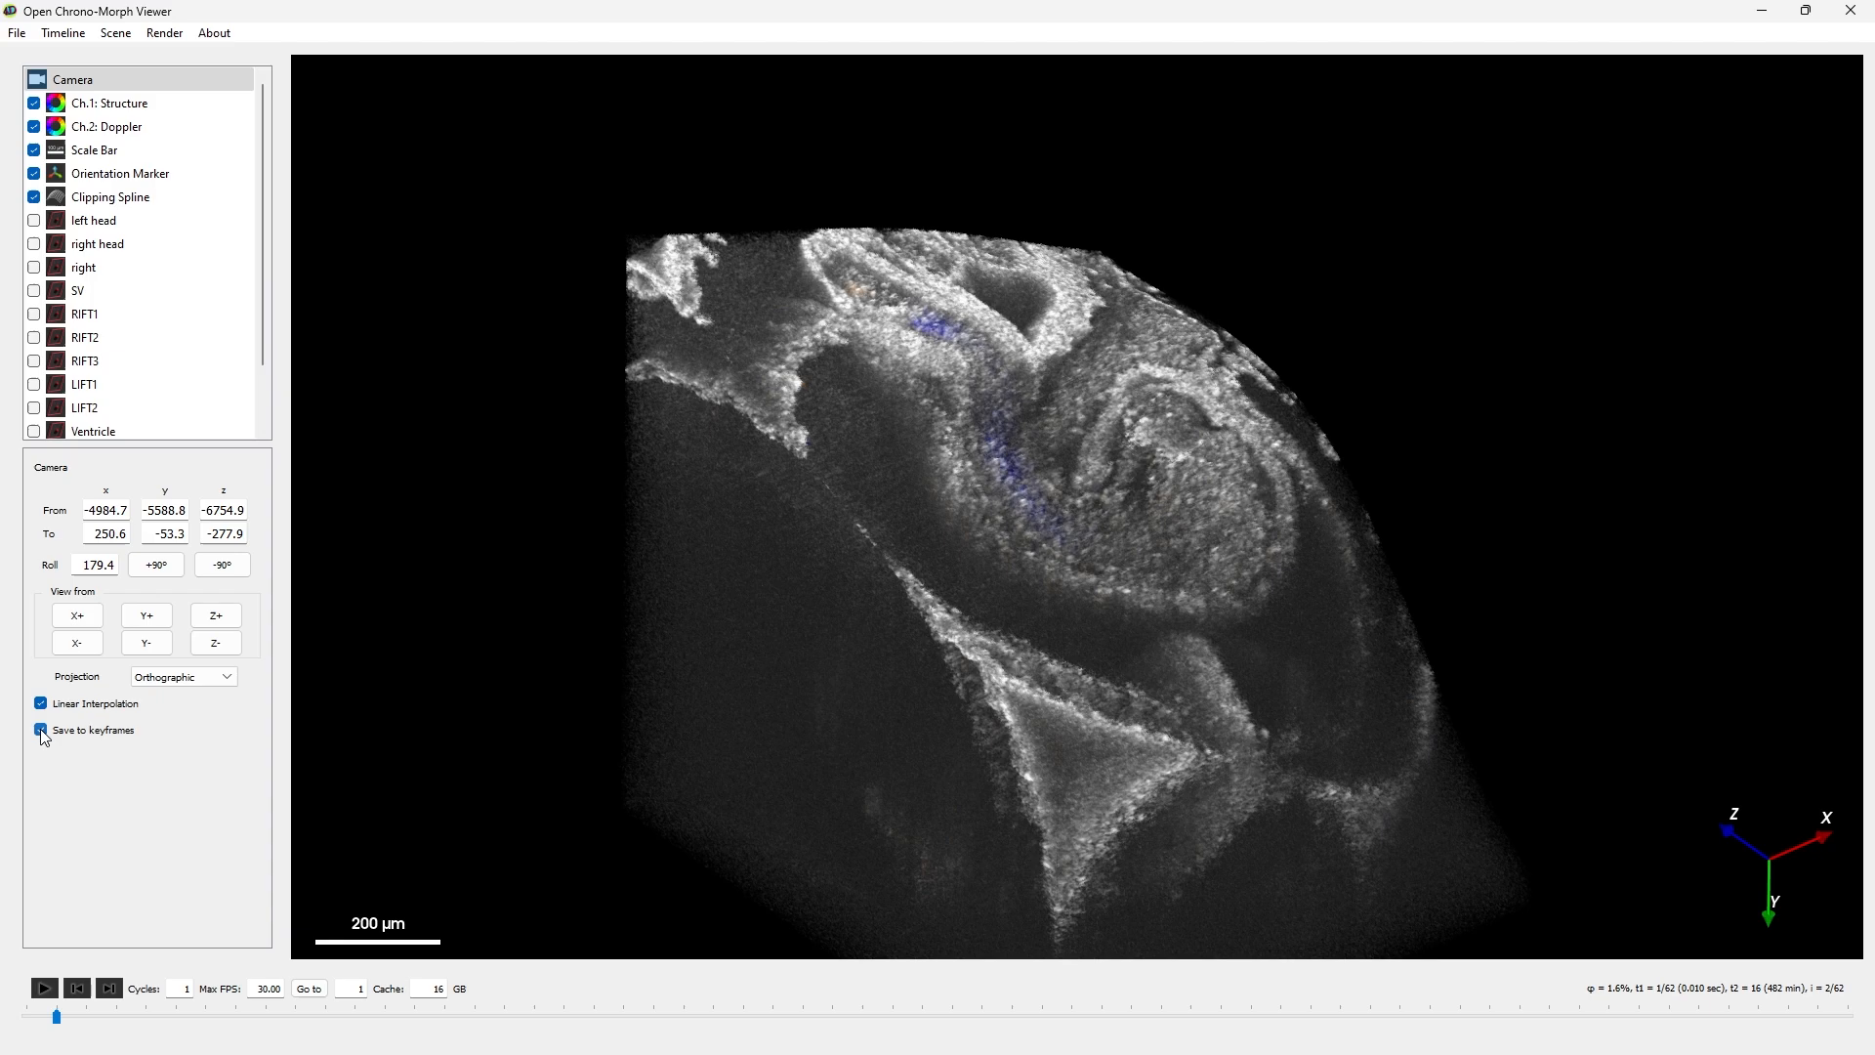
- Save the current camera view as a keyframe file named kf_cam_left.json in the tutorial example folder
click(17, 33)
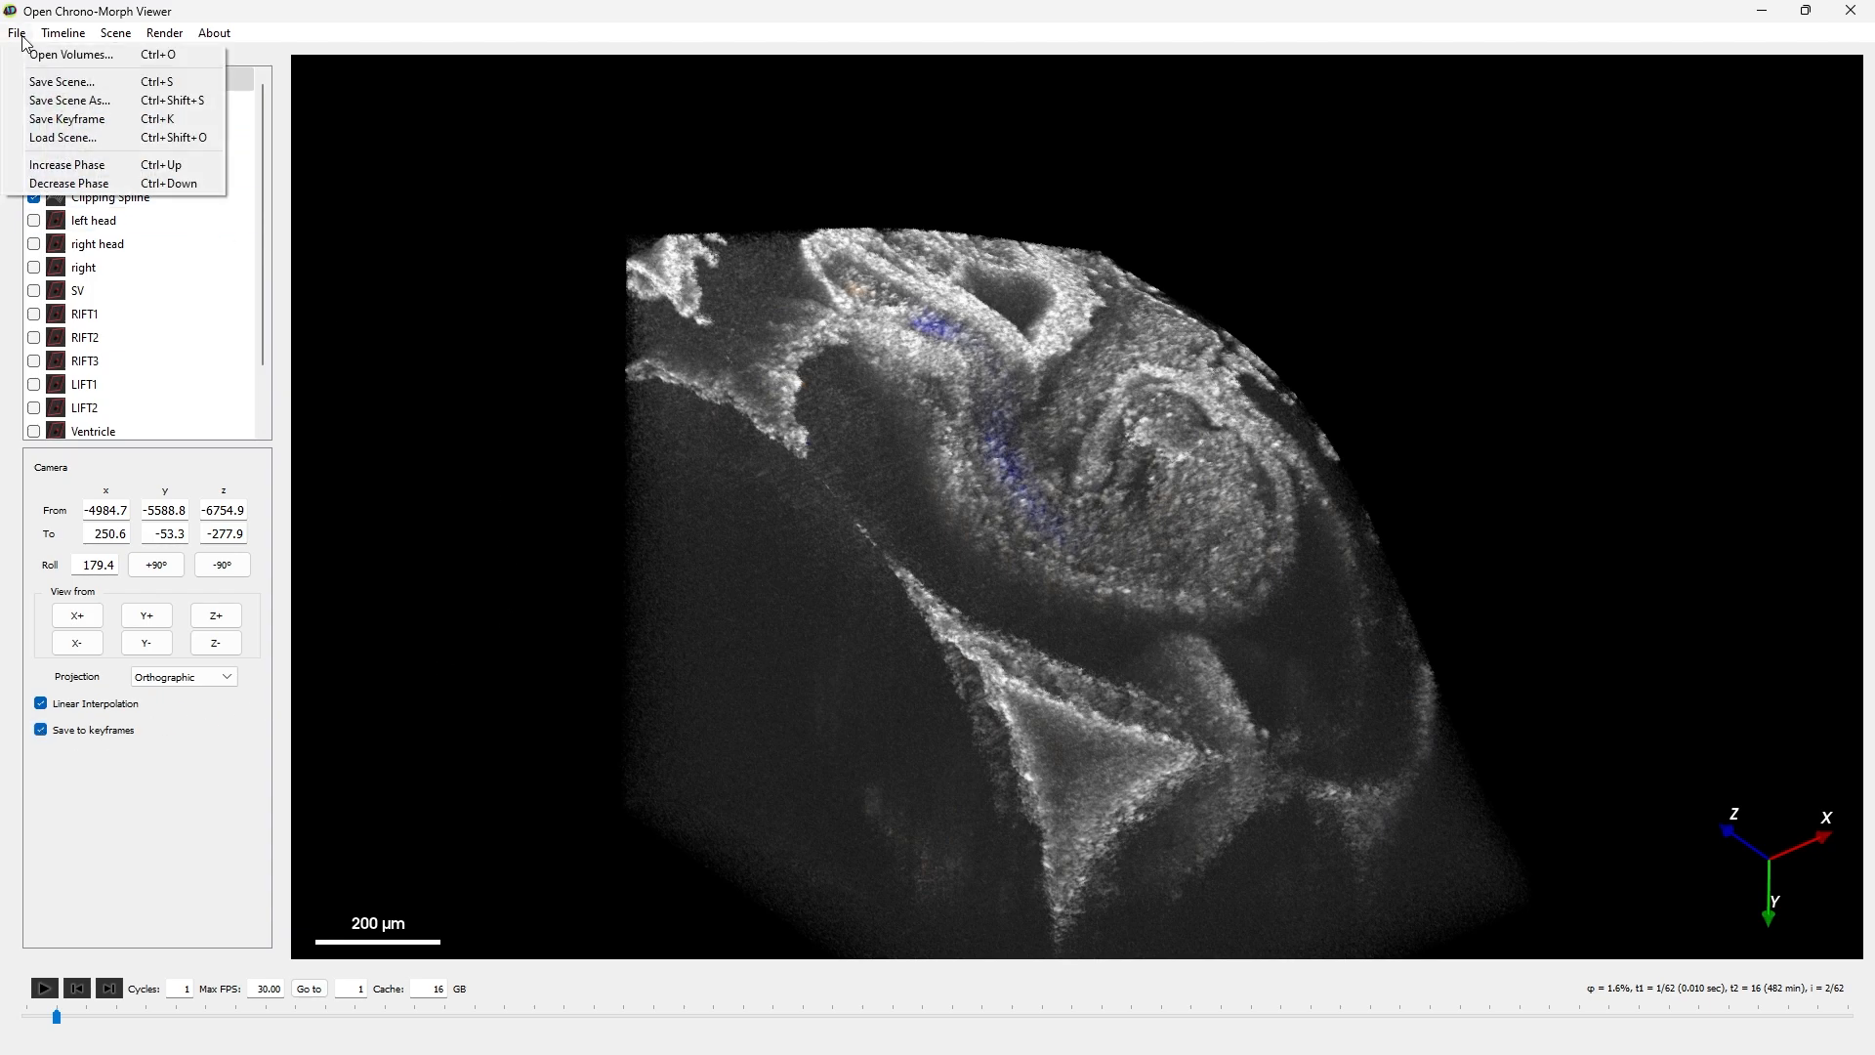
click(109, 125)
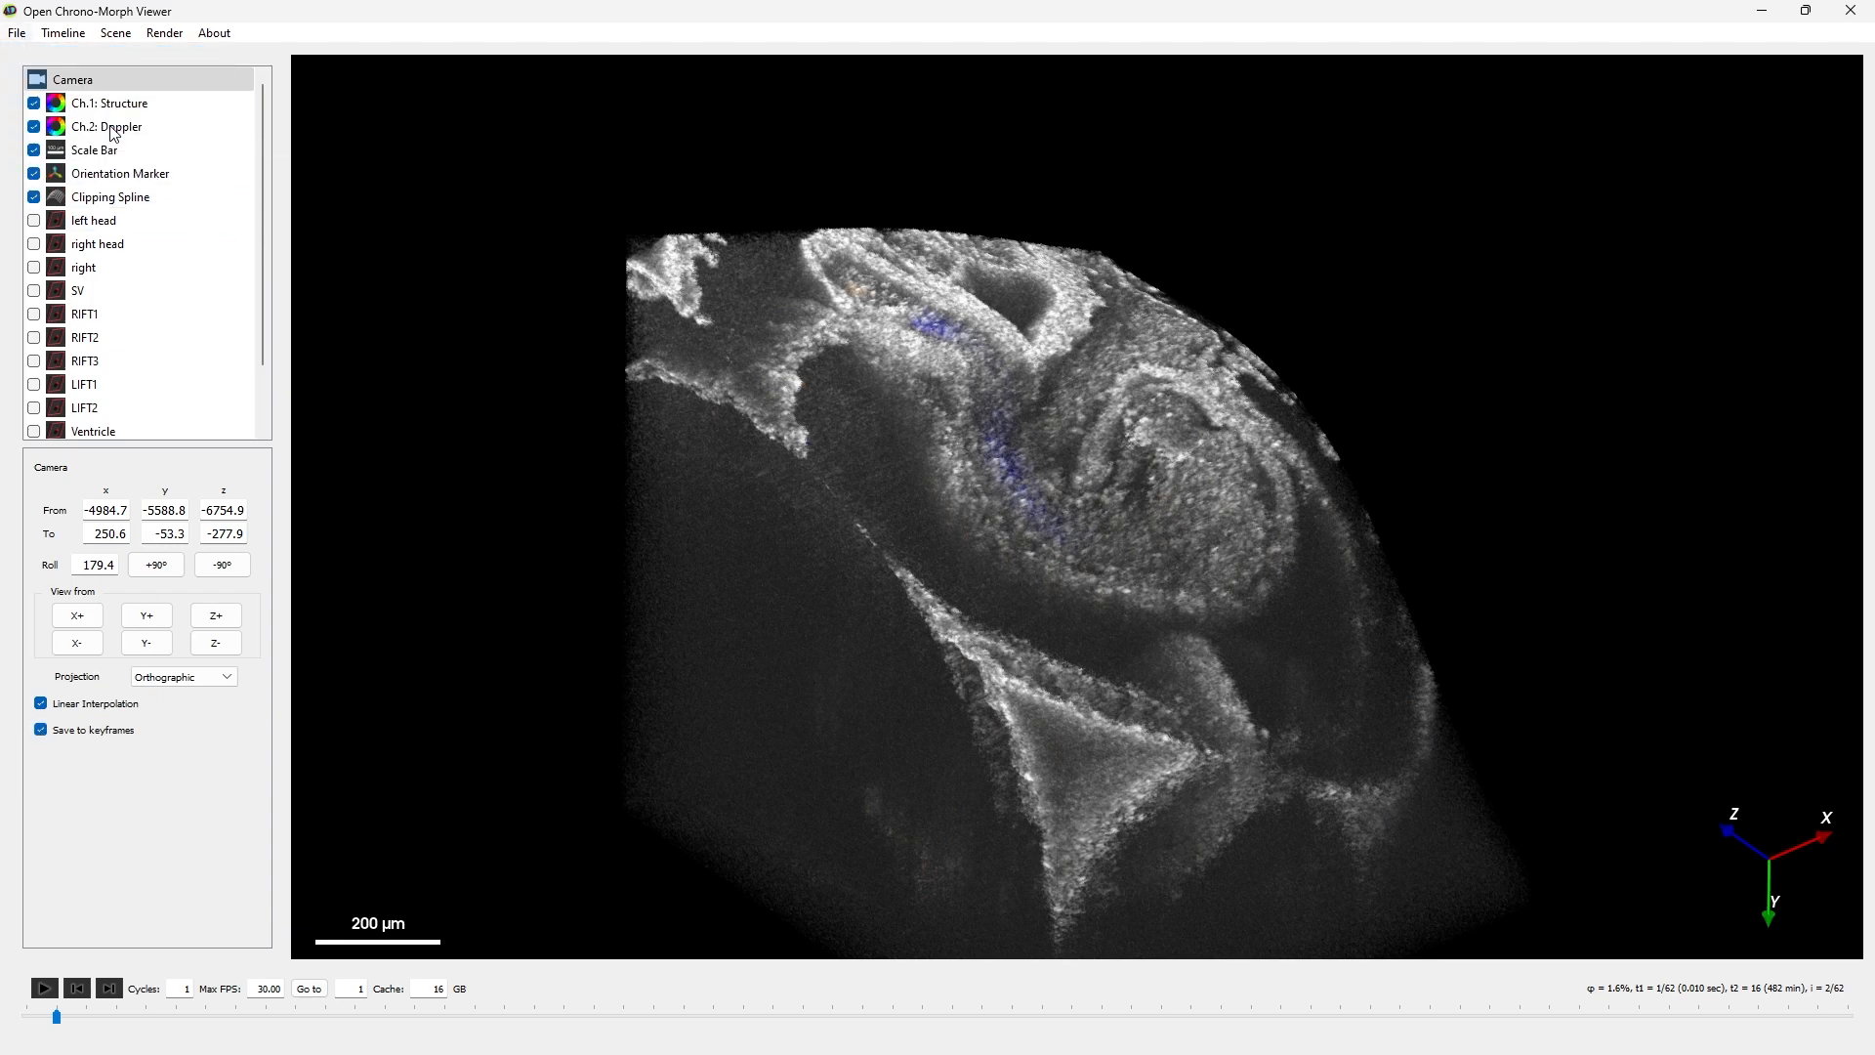
click(240, 390)
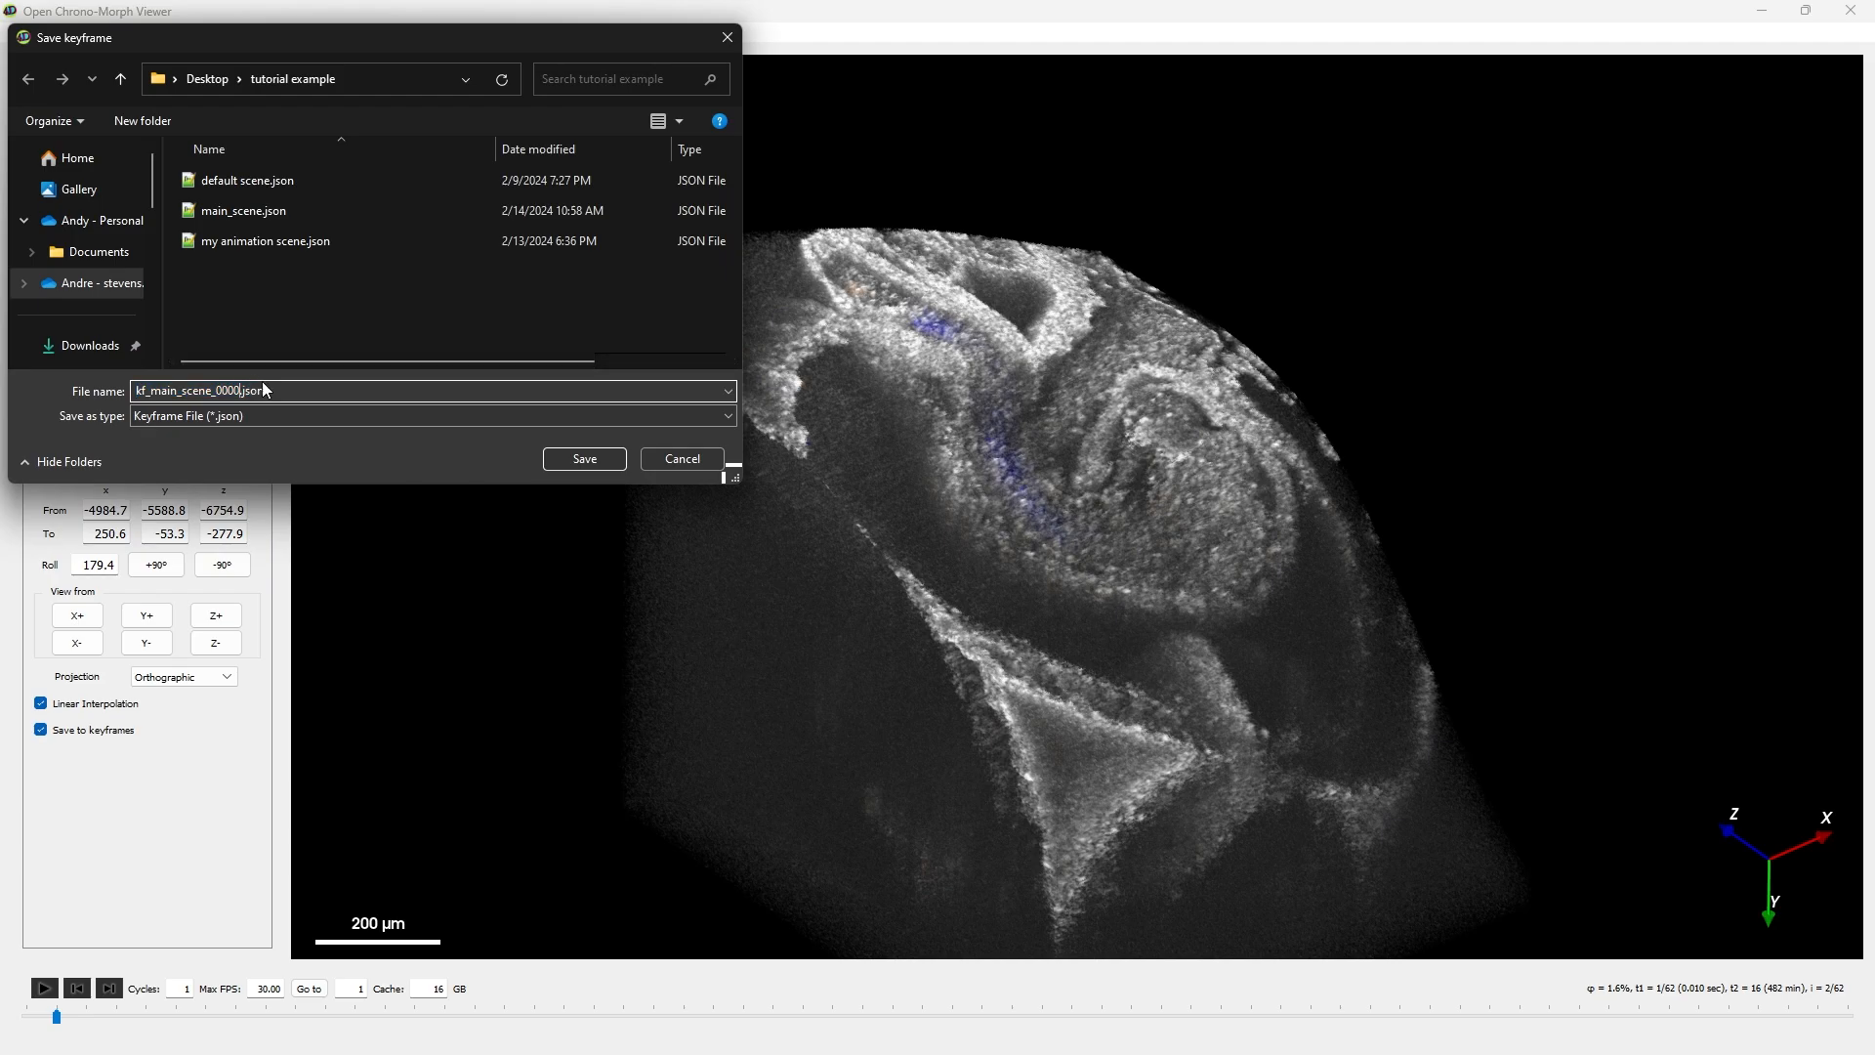
key(BackSpace)
key(BackSpace)
key(BackSpace)
key(BackSpace)
key(BackSpace)
key(BackSpace)
key(BackSpace)
key(BackSpace)
key(BackSpace)
key(BackSpace)
key(BackSpace)
text(cam_left)
key(Return)
- Orbit the volume to a view from the opposite side and save it as keyframe kf_cam_right.json
drag(1328, 636, 1447, 580)
drag(1560, 530, 1514, 576)
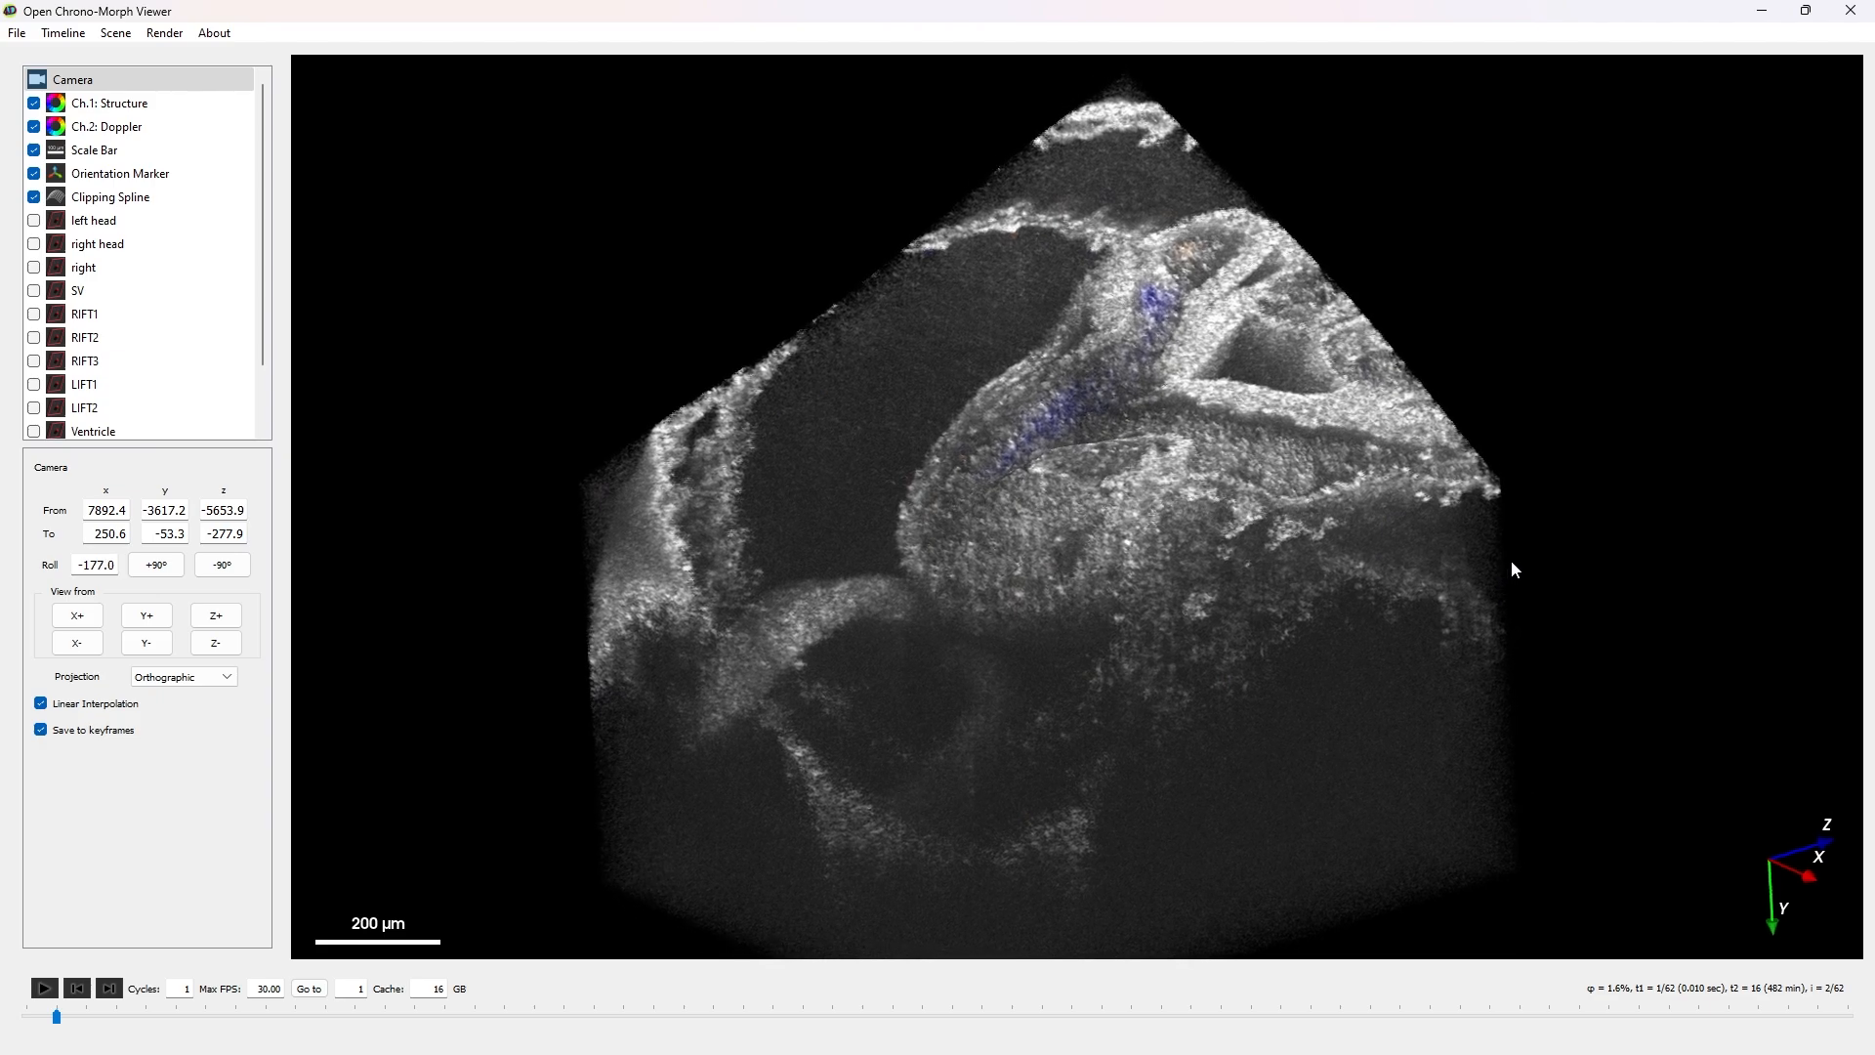
key(ctrl+s)
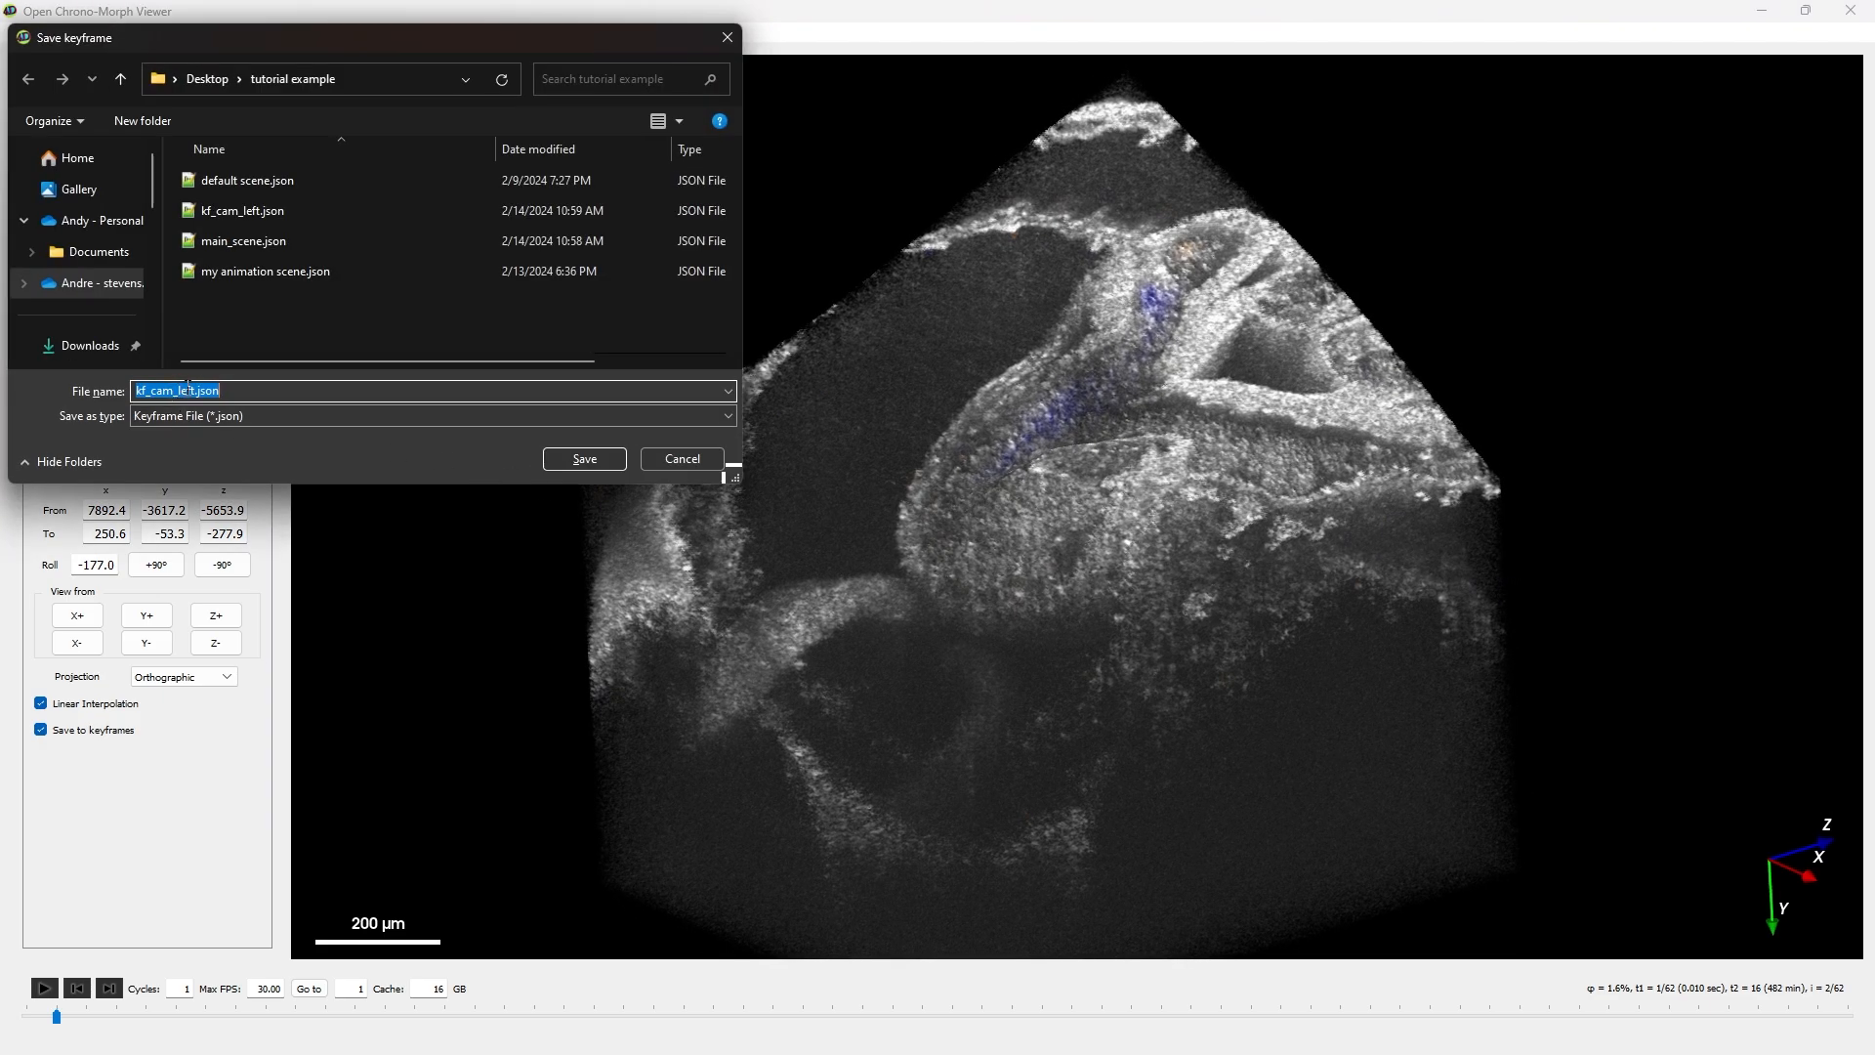
click(189, 388)
key(Delete)
key(Delete)
key(BackSpace)
key(BackSpace)
text(right)
key(Return)
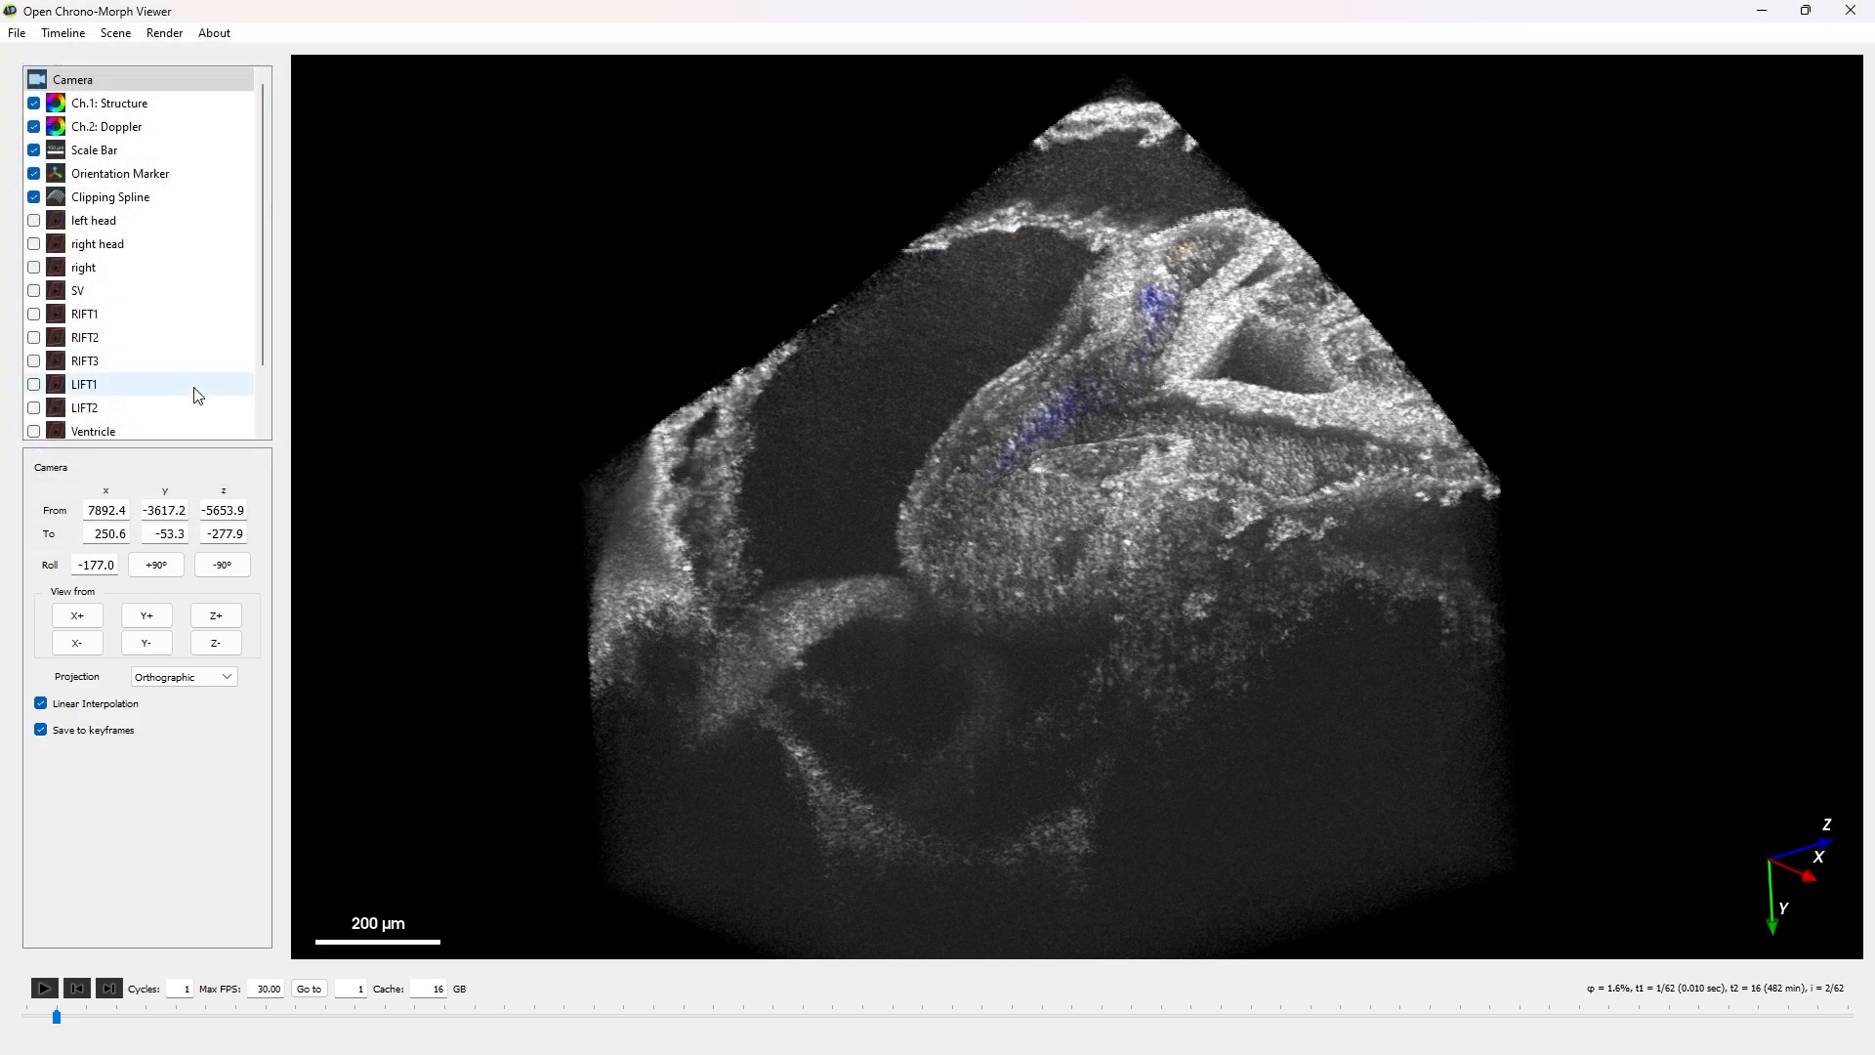
- Load the keyframe kf_cam_left.json and then kf_cam_right.json to switch between the two saved camera views
key(ctrl+o)
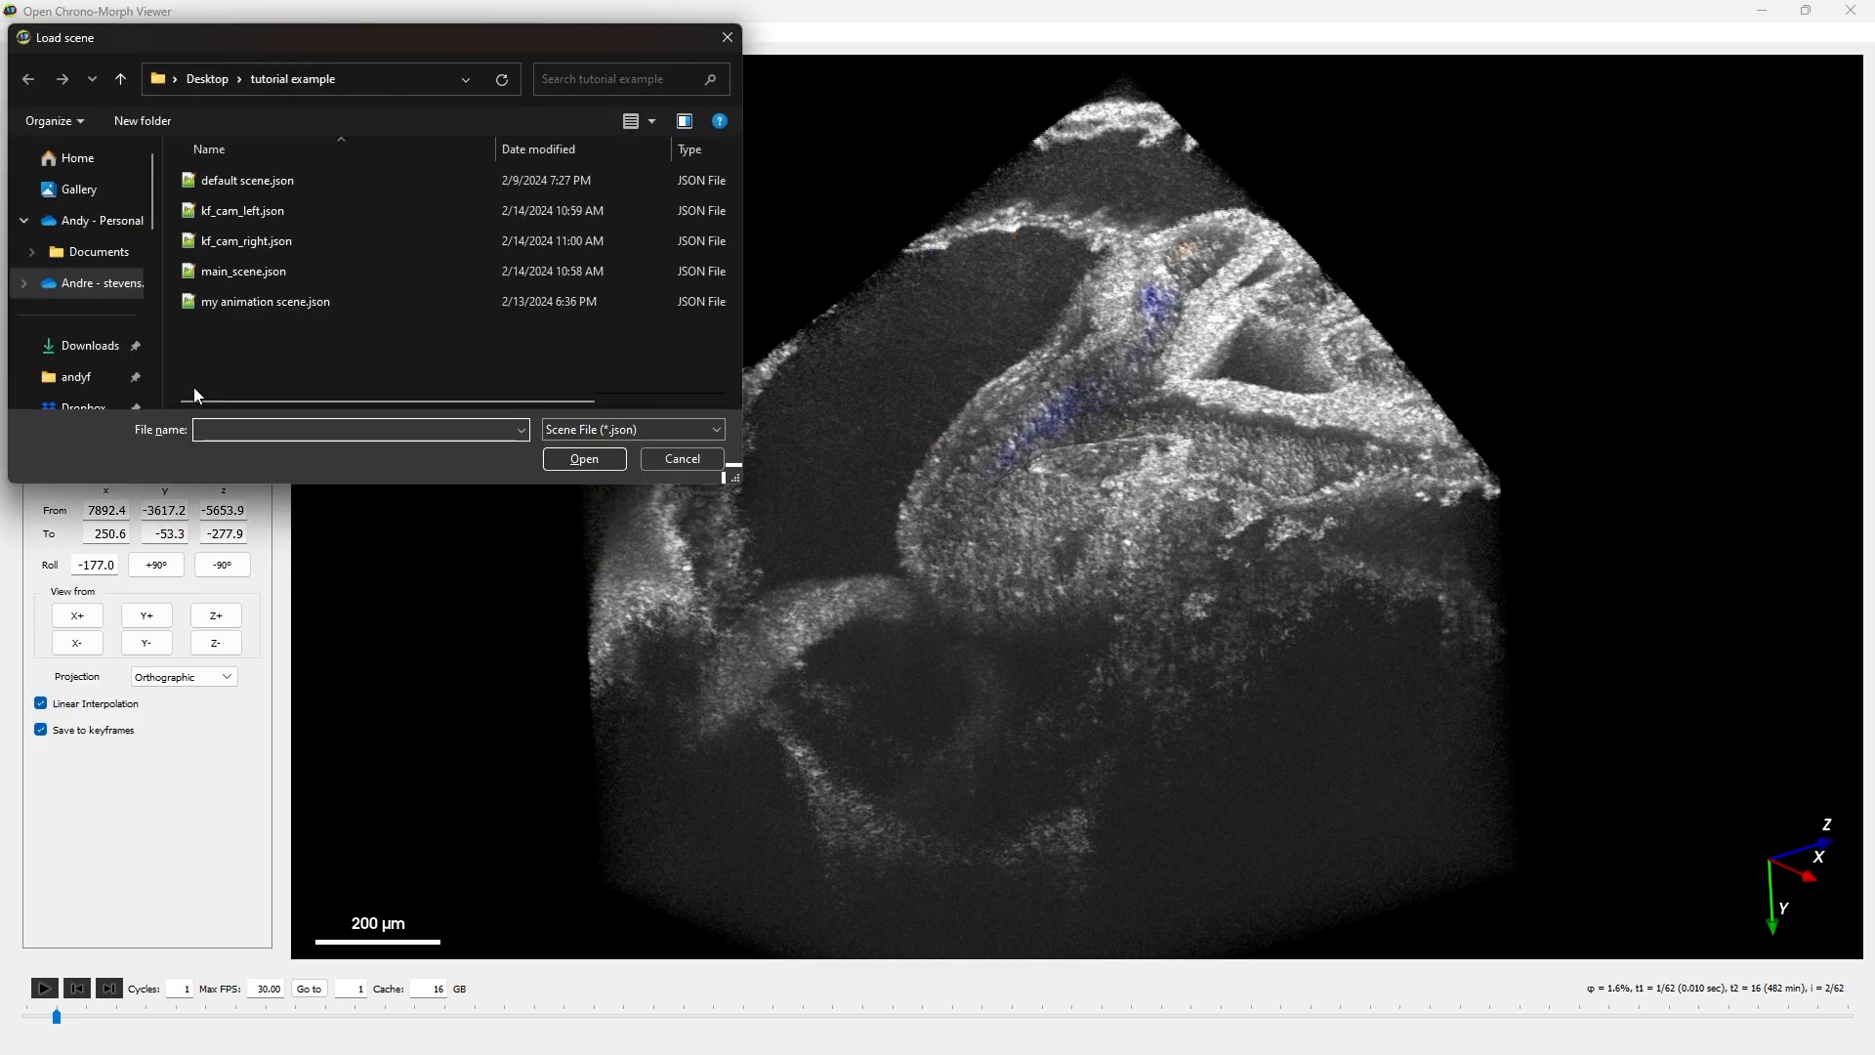
double_click(262, 214)
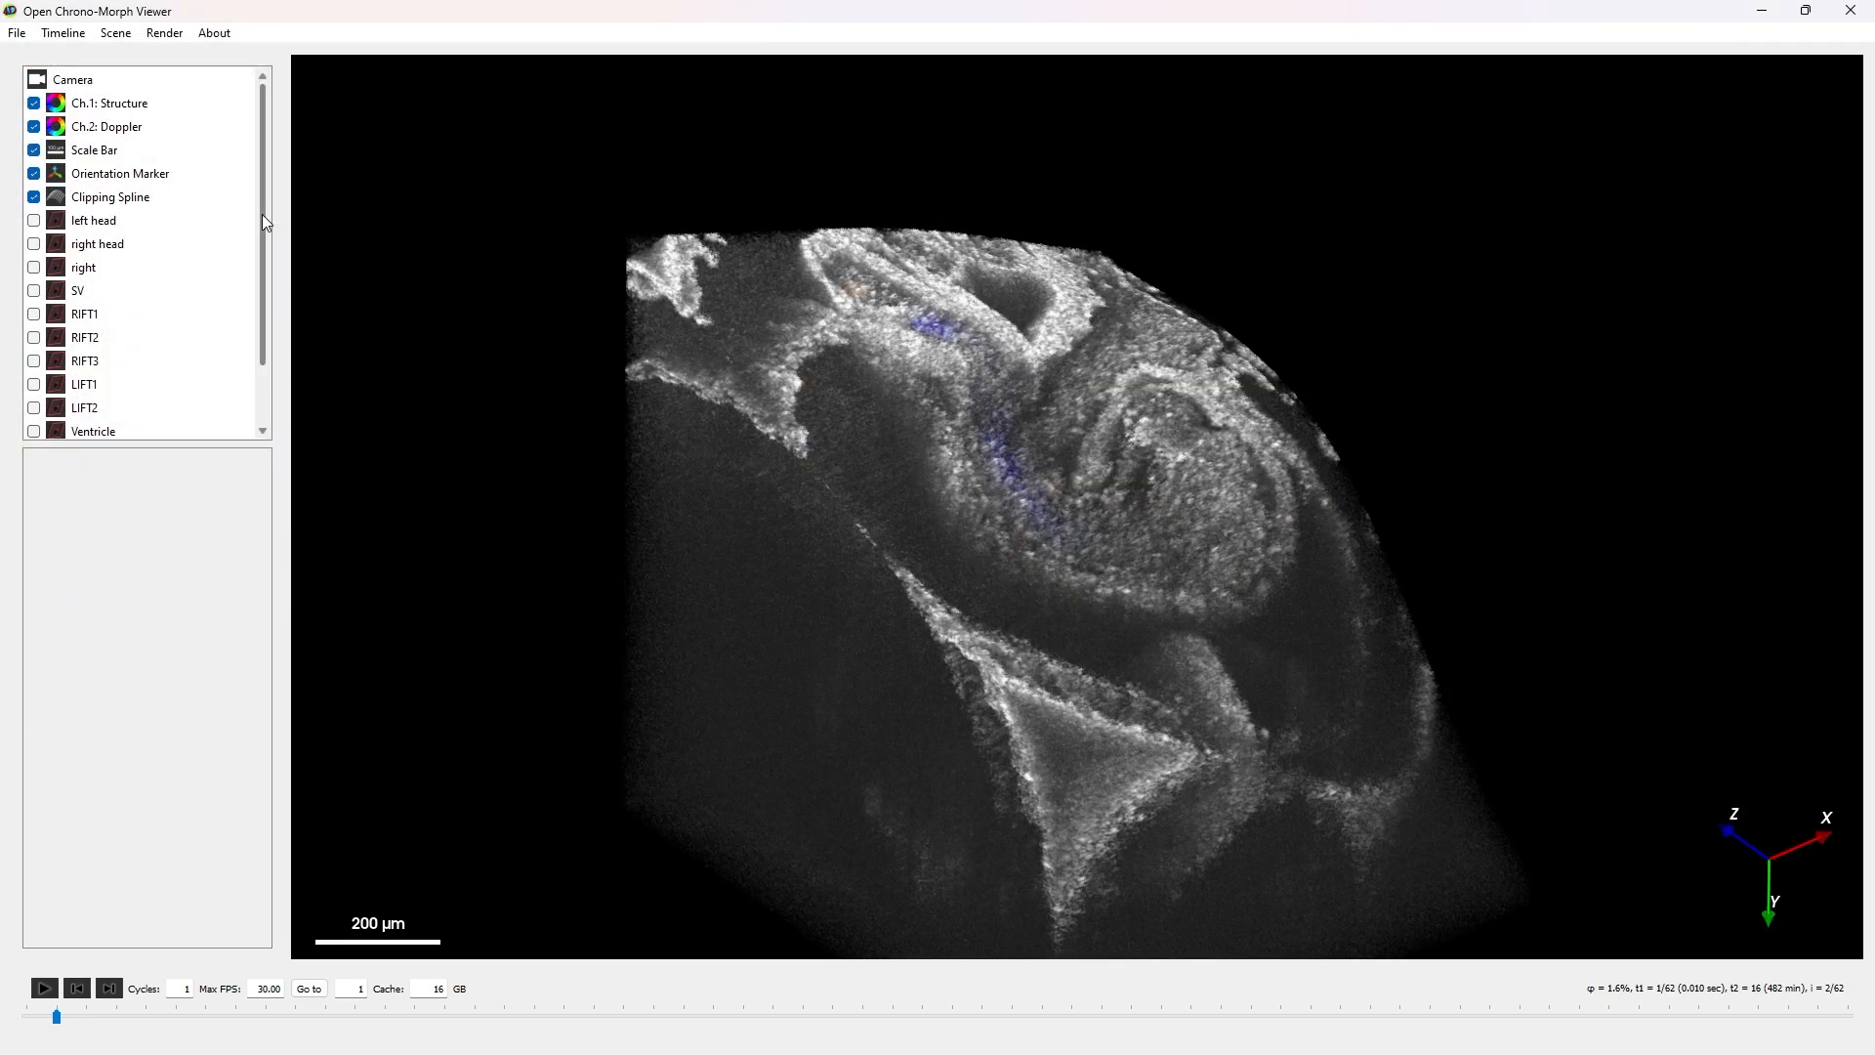
key(ctrl+o)
click(254, 232)
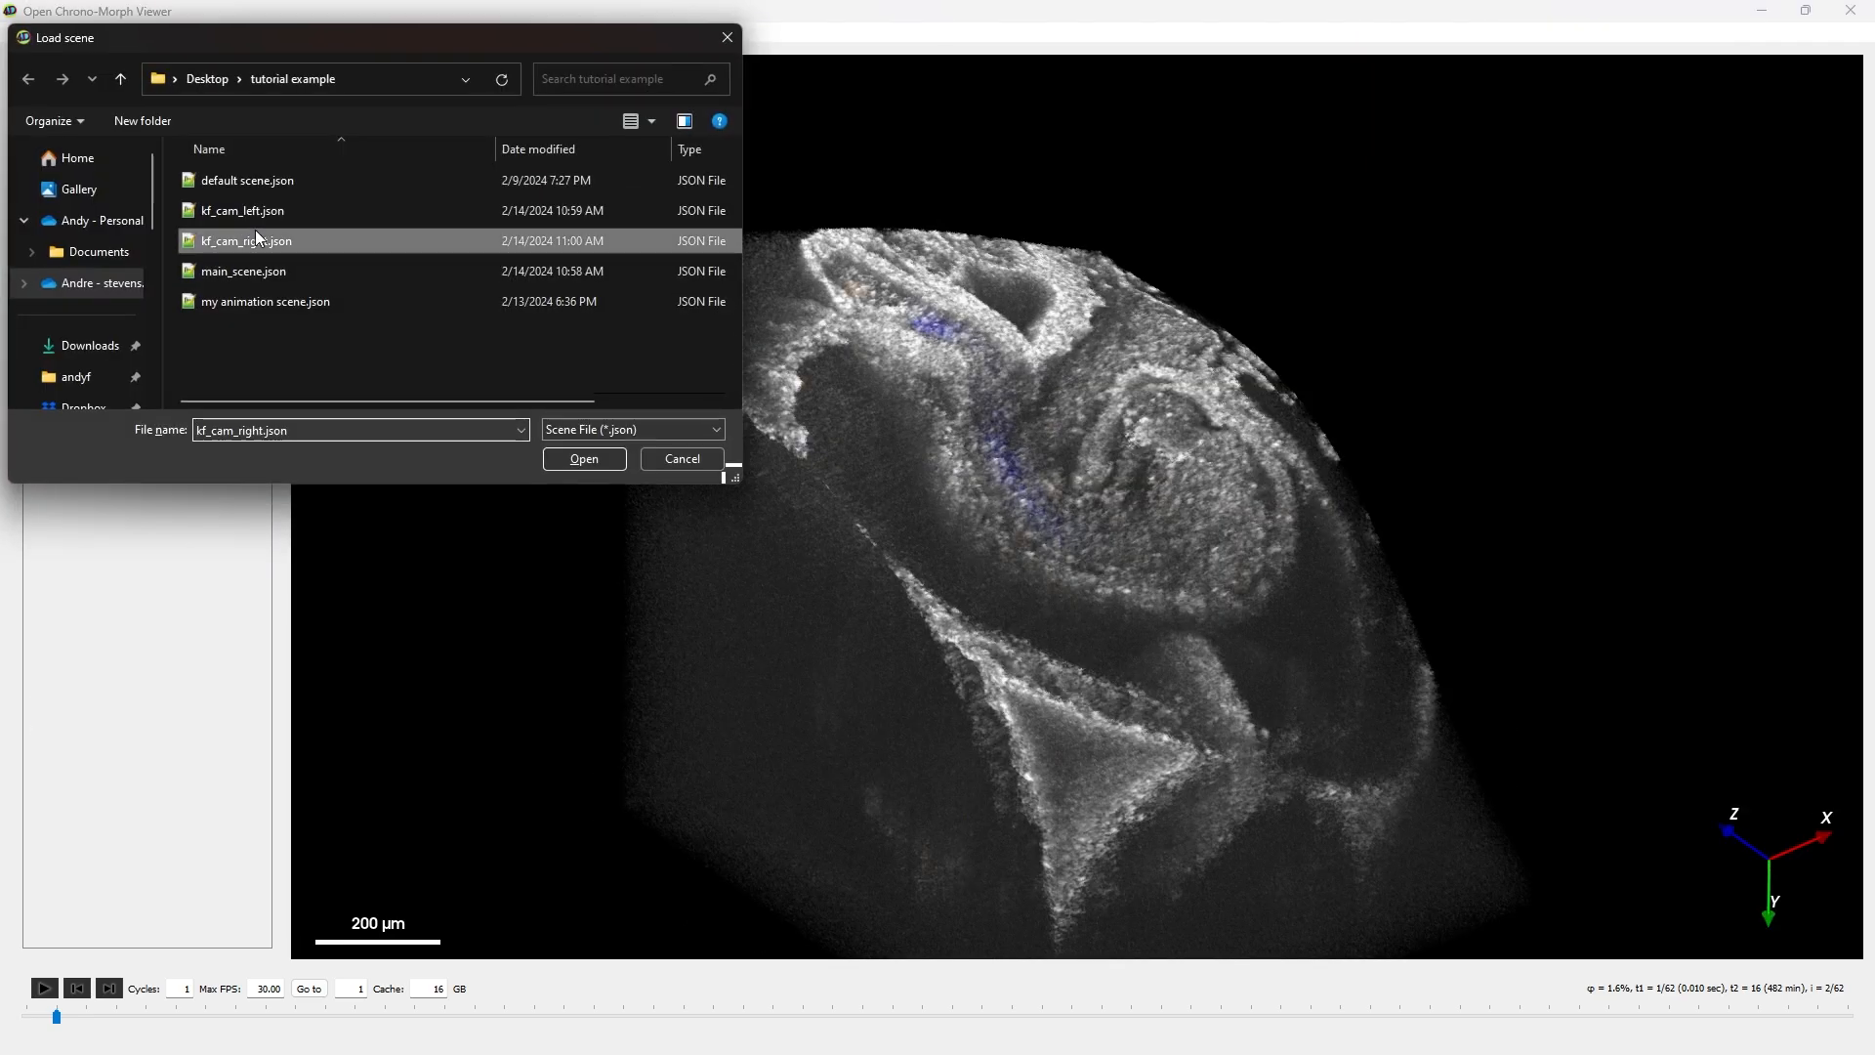
double_click(255, 232)
- Examine the Camera and VolumeInfo entries of kf_cam_right.json in Notepad++, including its scan and time indices
drag(1033, 812, 1112, 208)
scroll(855, 540, down, 1)
drag(781, 686, 752, 359)
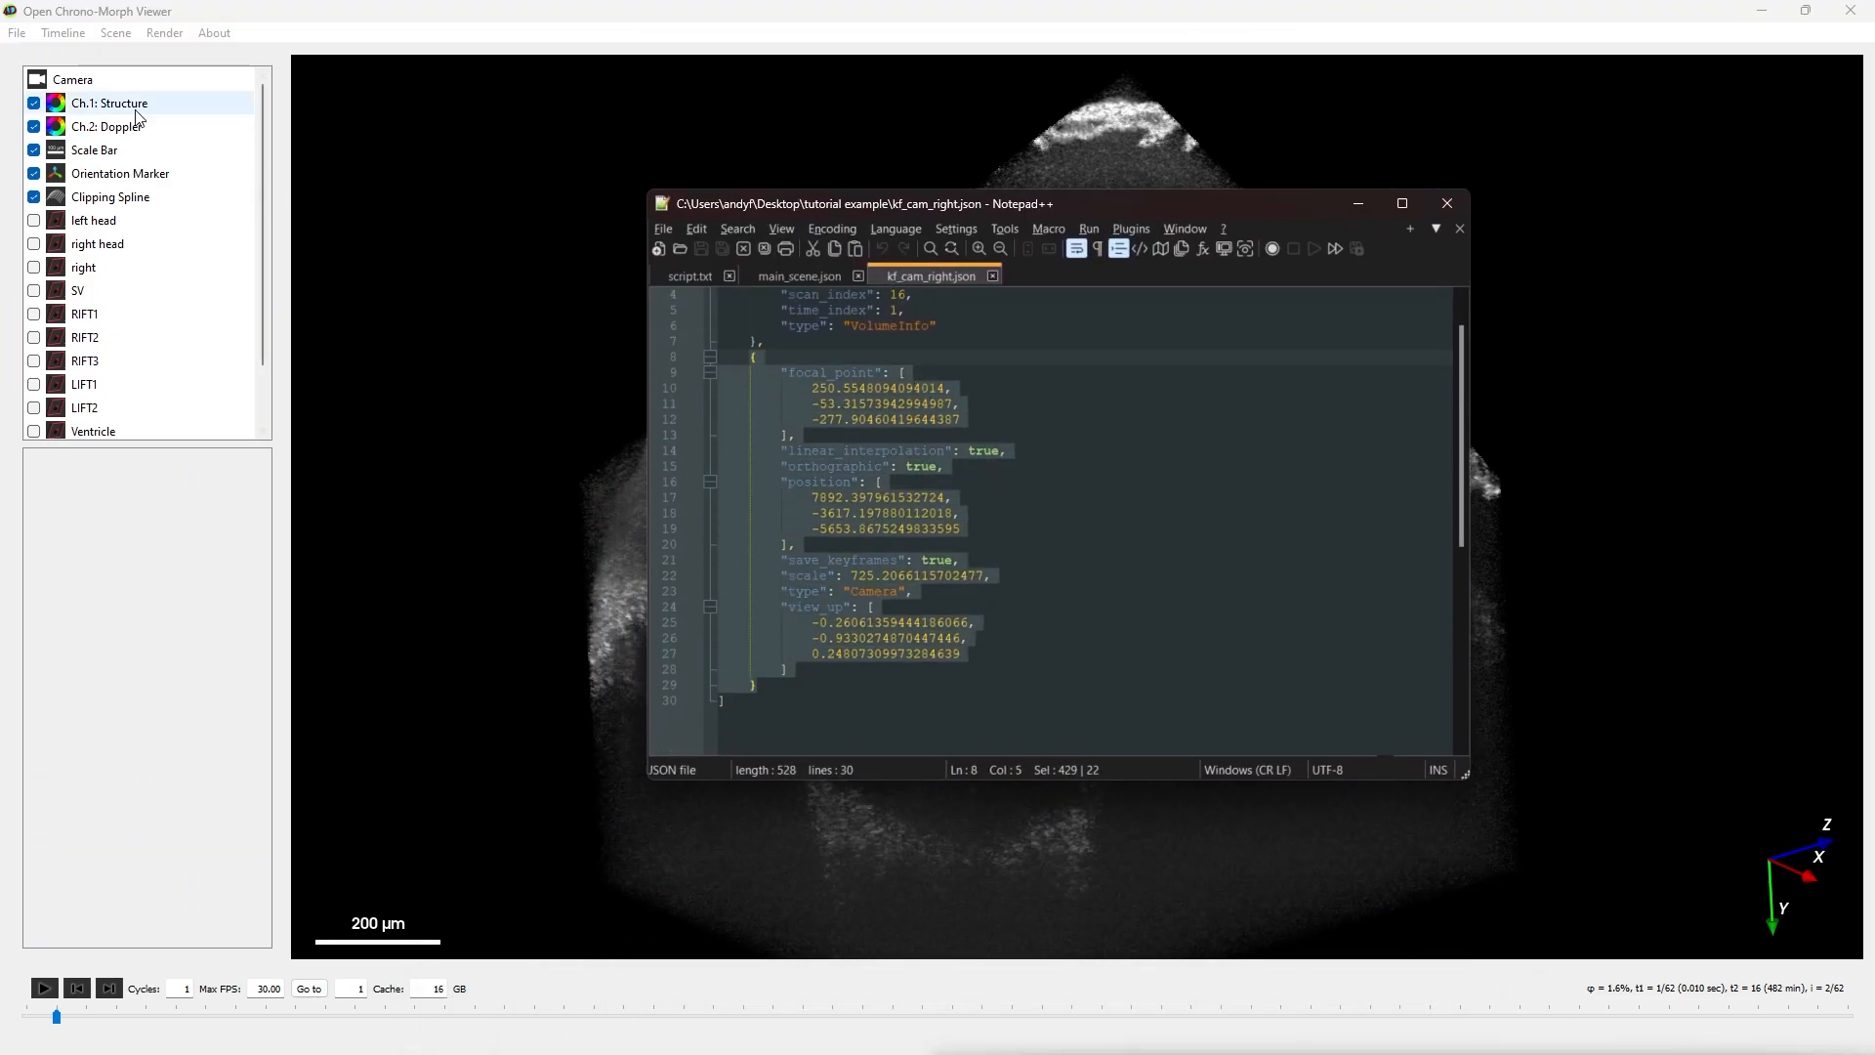
scroll(819, 488, up, 1)
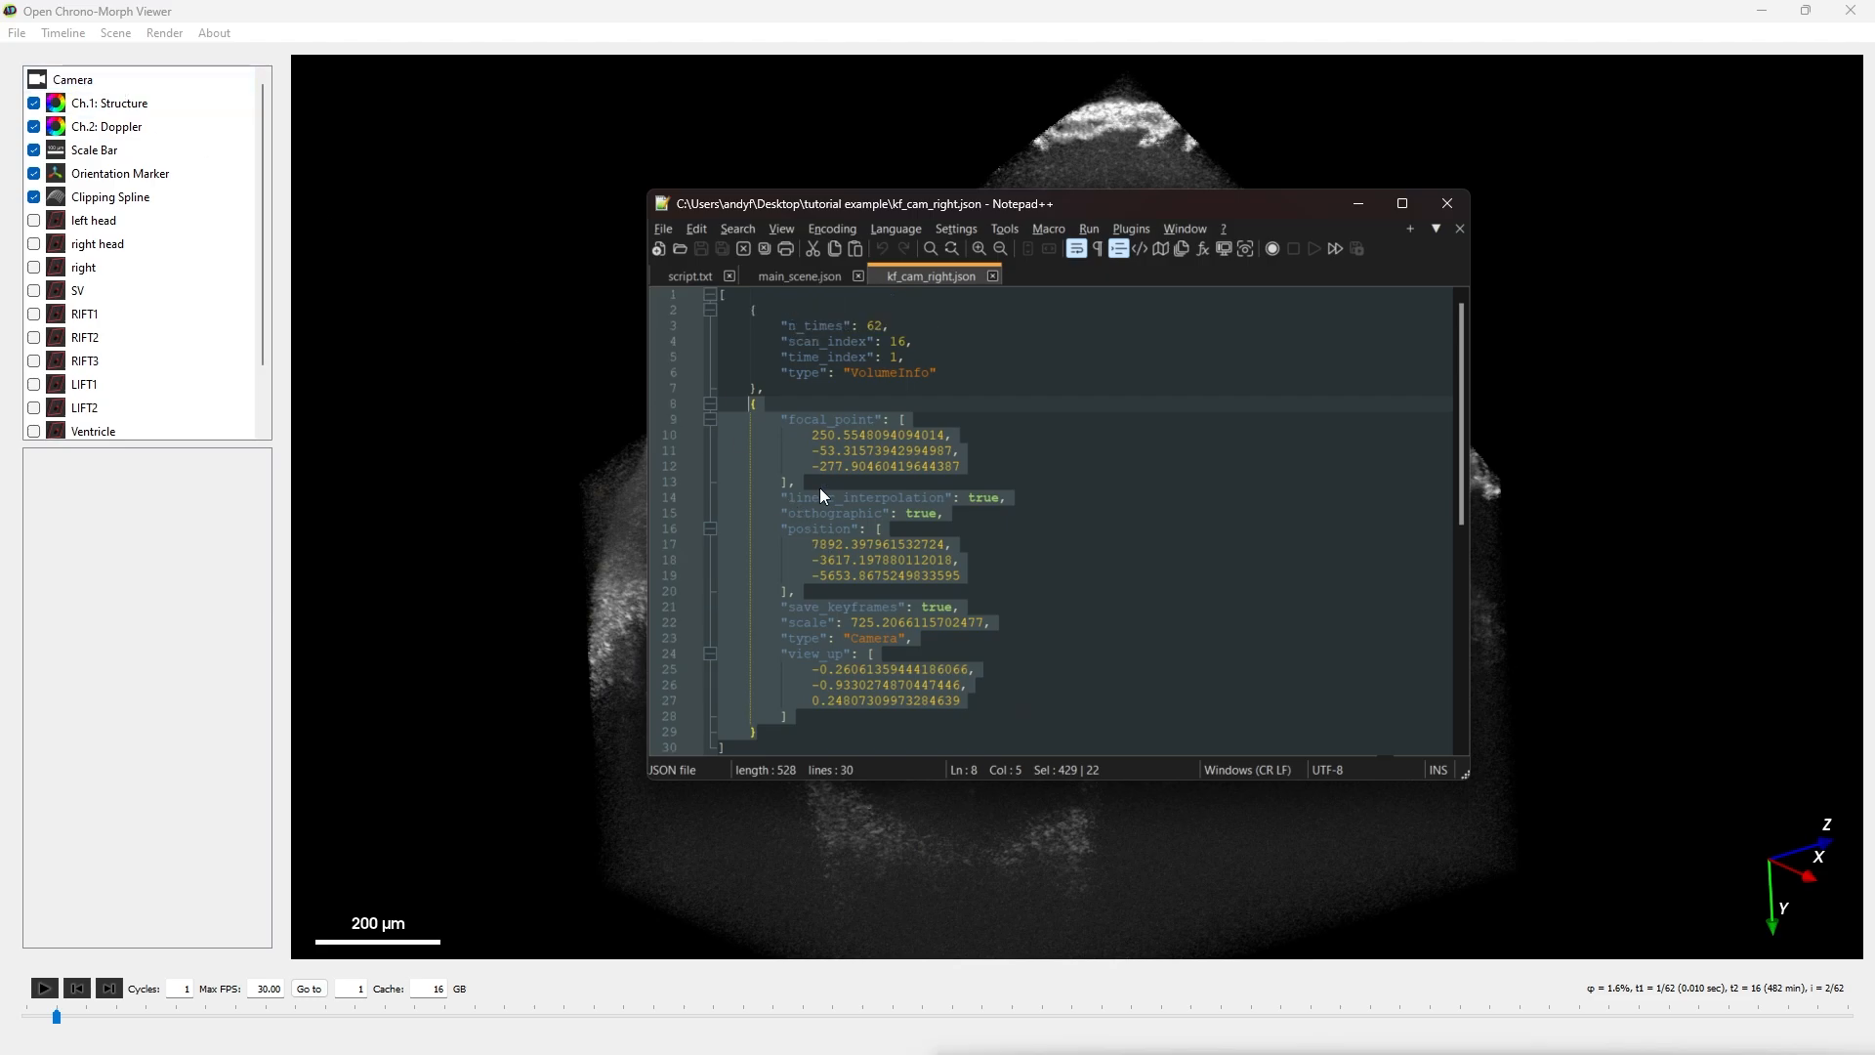
drag(770, 389, 748, 309)
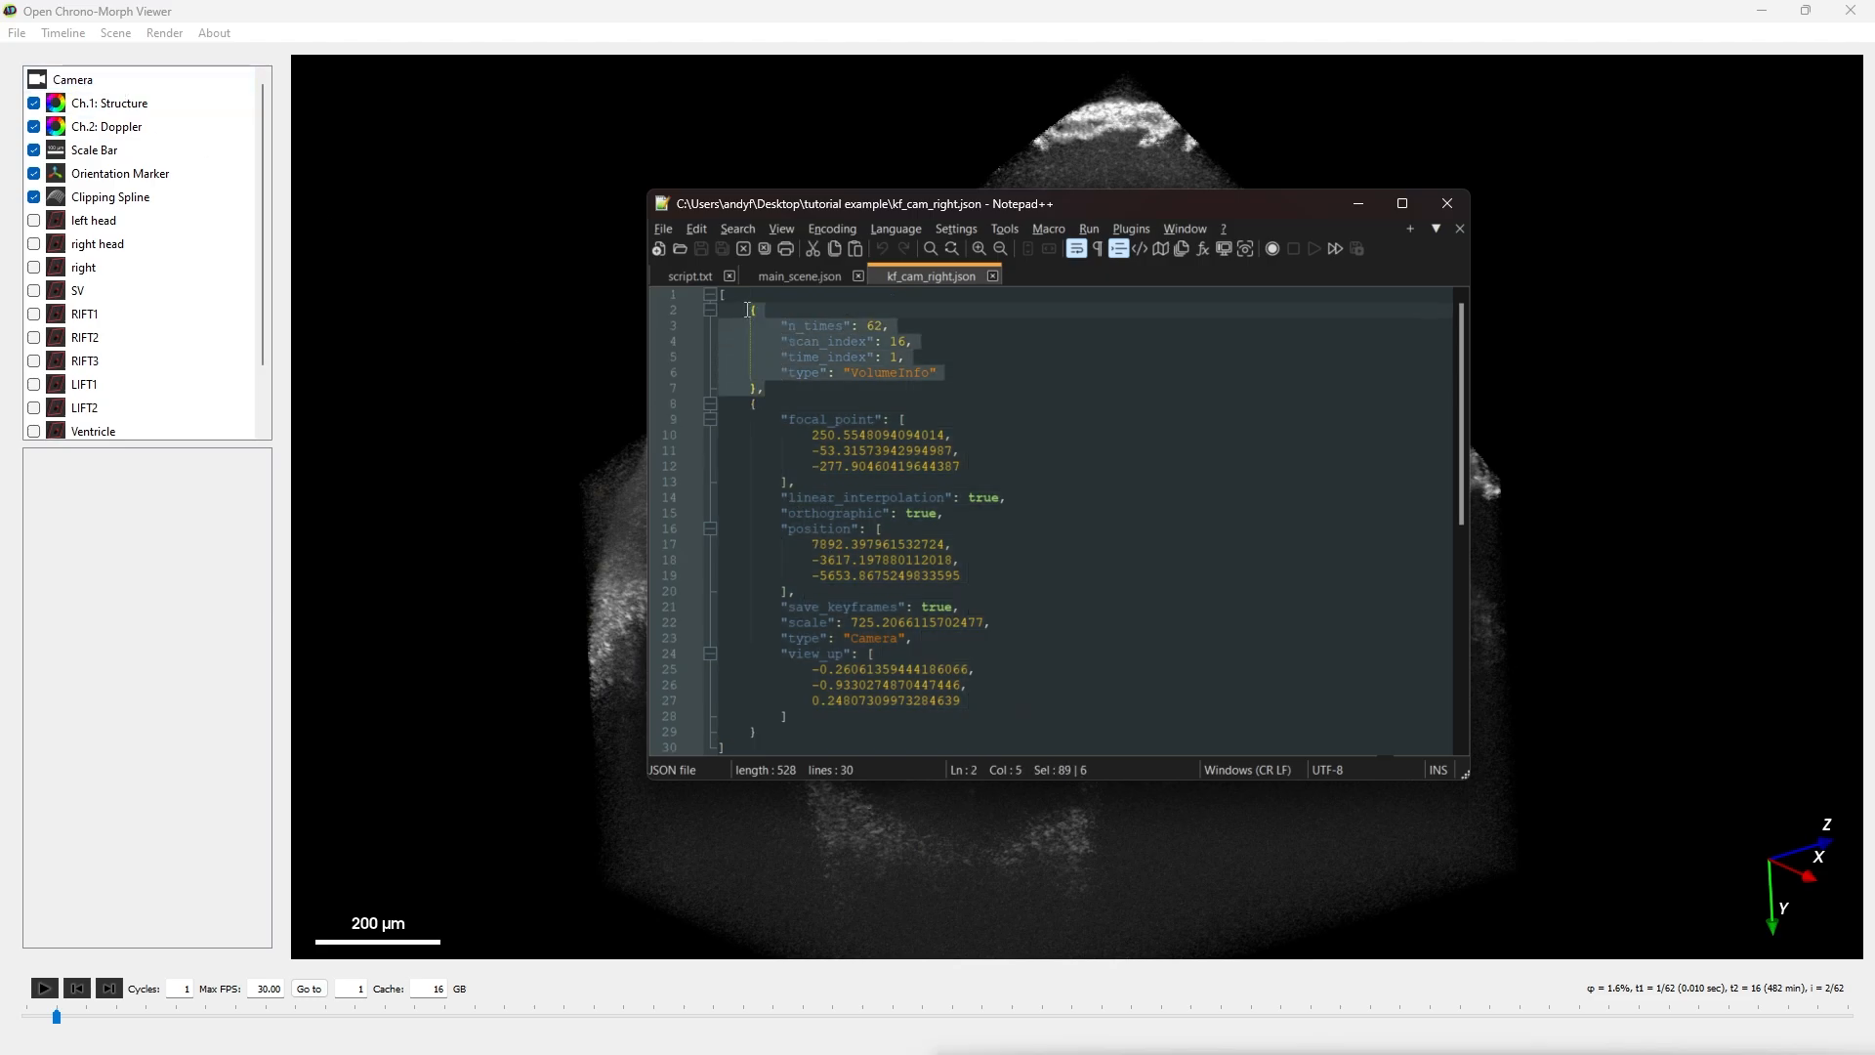
click(906, 355)
drag(907, 356, 857, 323)
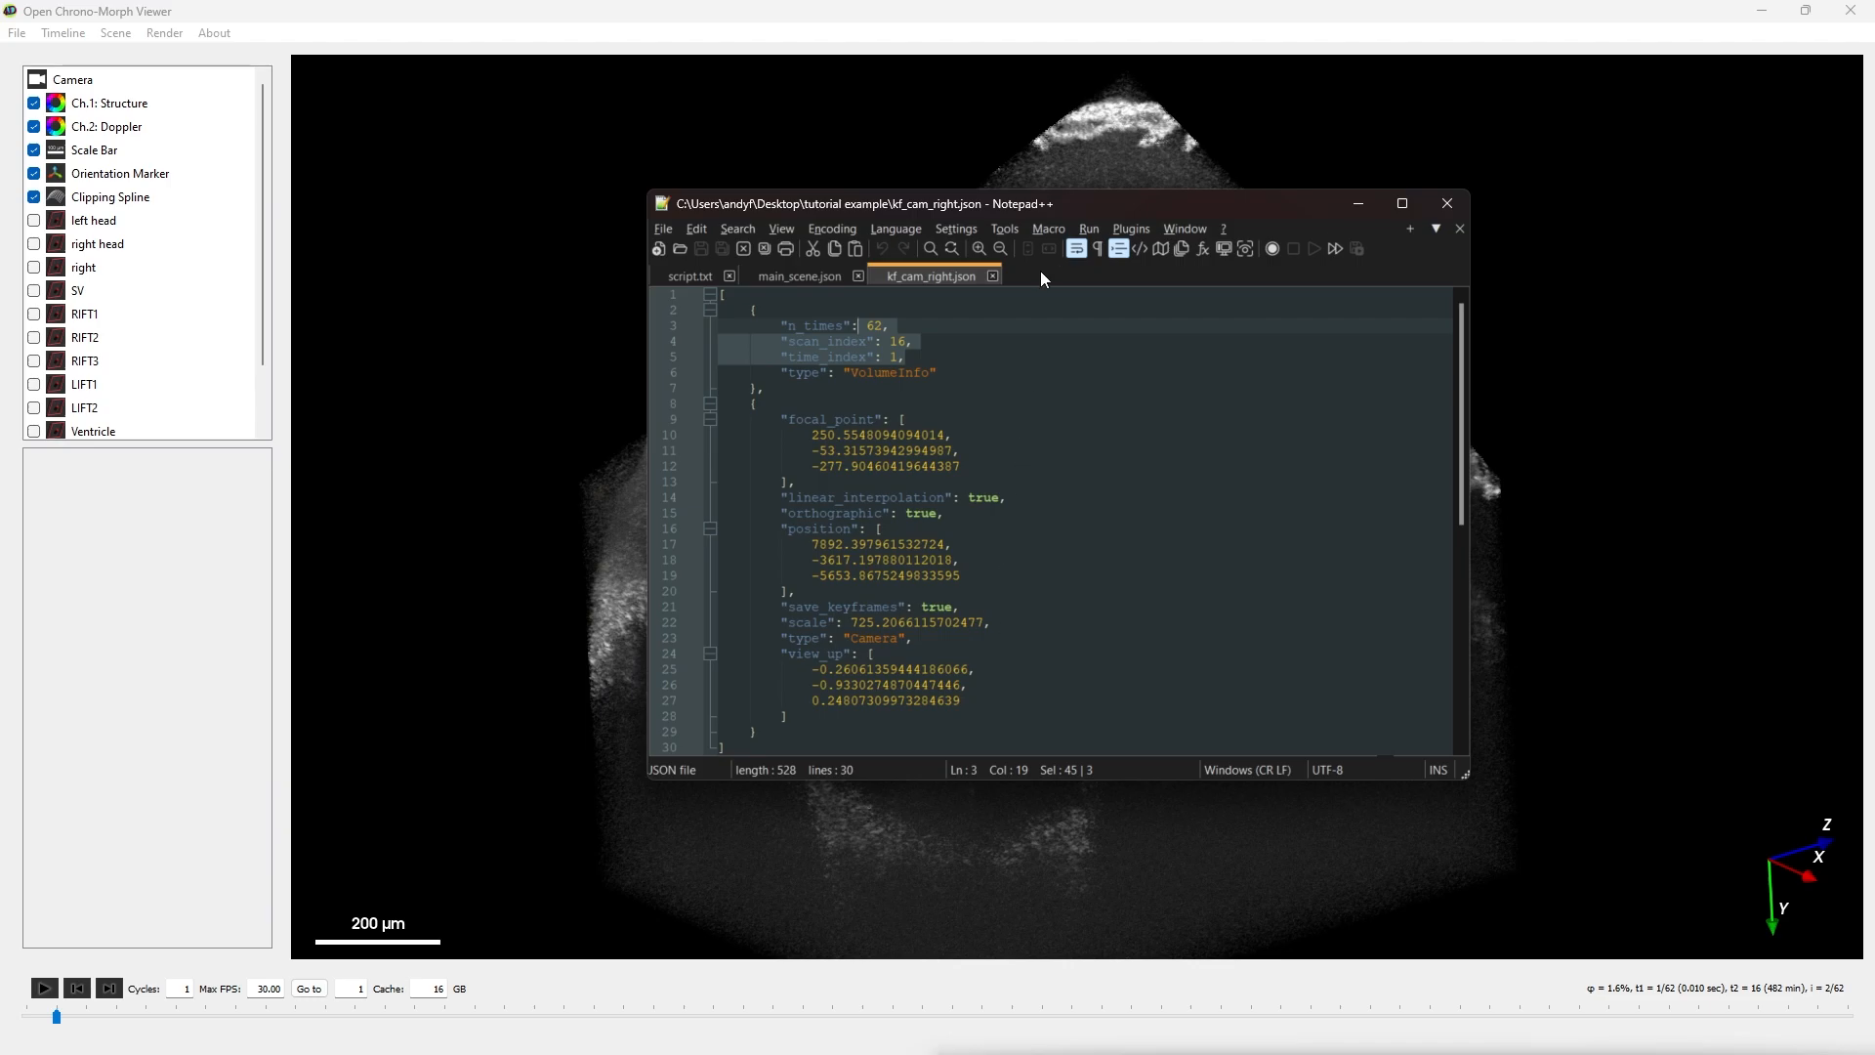
drag(1064, 211, 842, 1053)
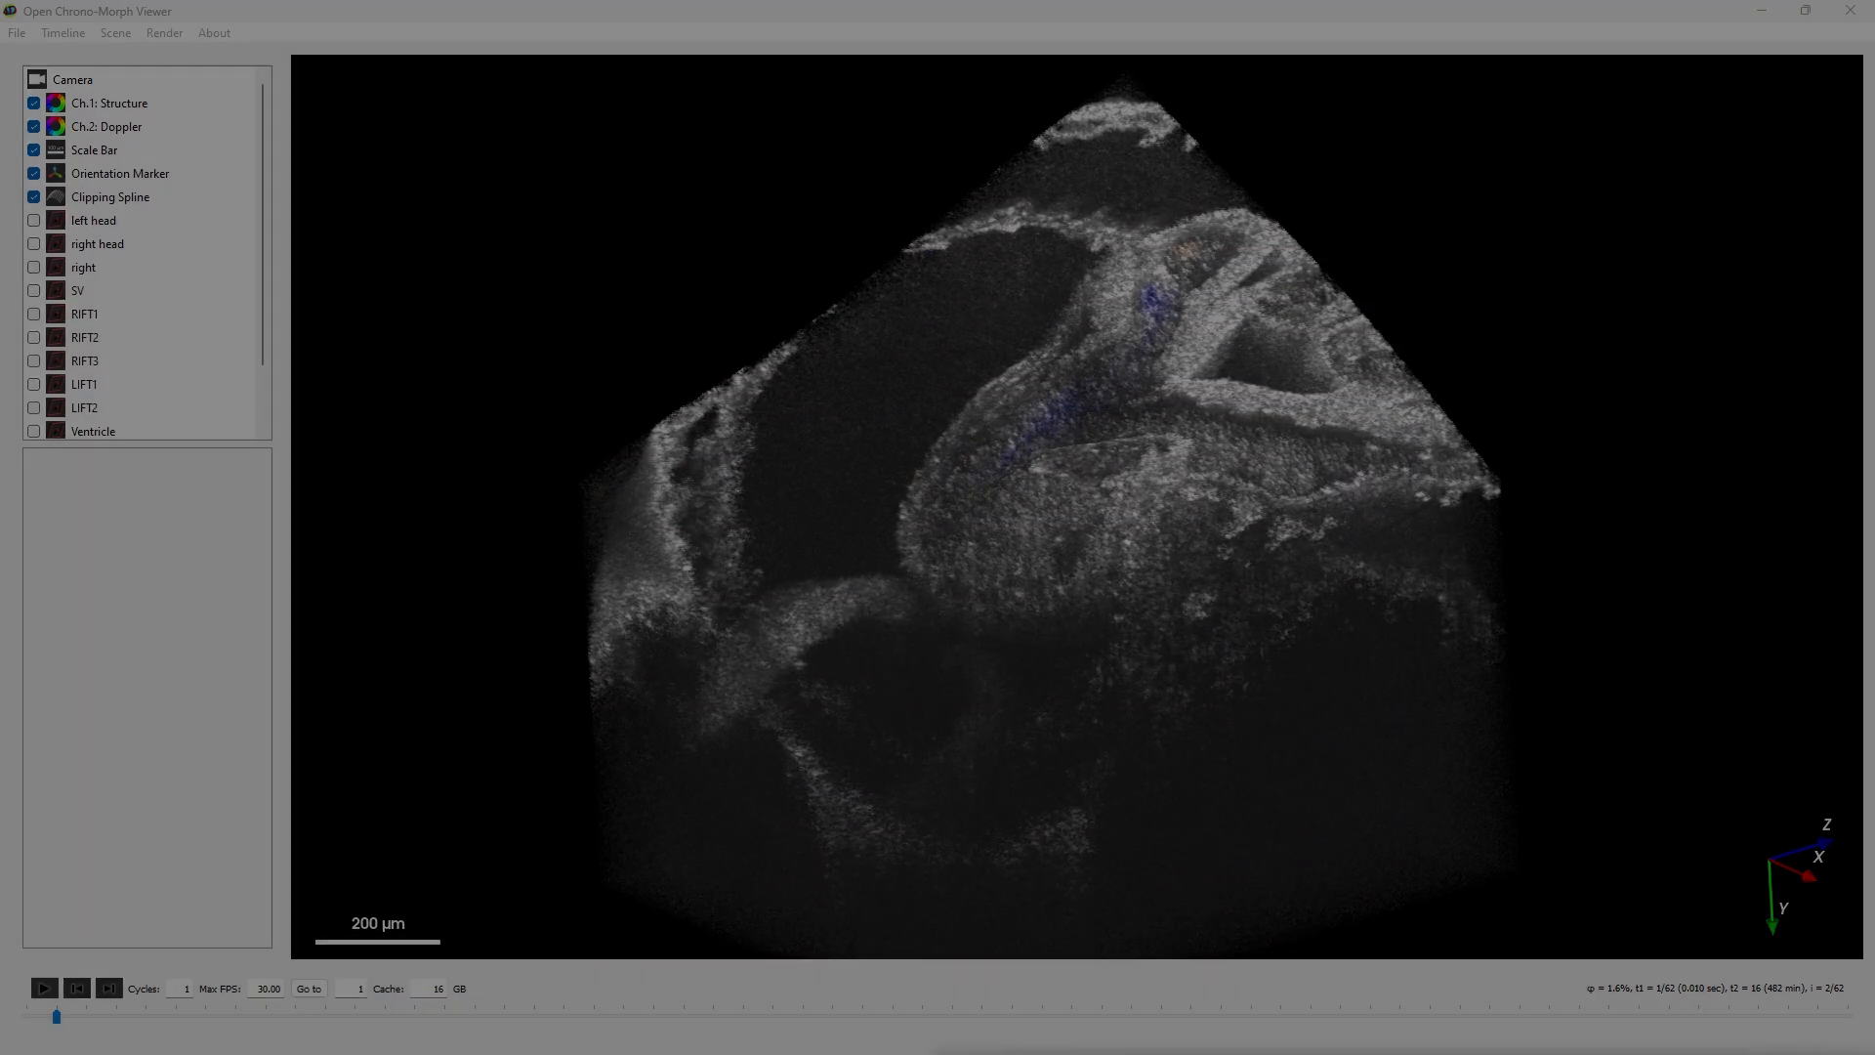